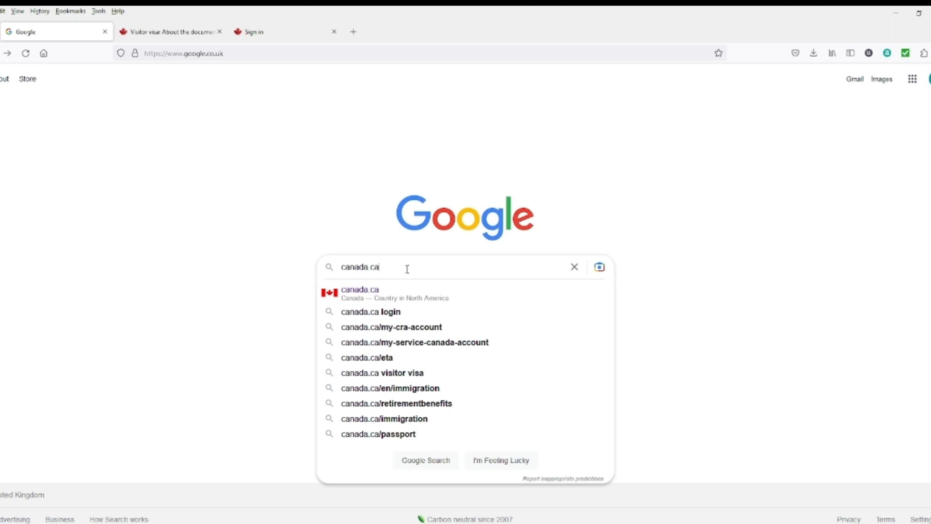
Step: Search for canada.ca and go to the Canada.ca Immigration and citizenship section
key("Return")
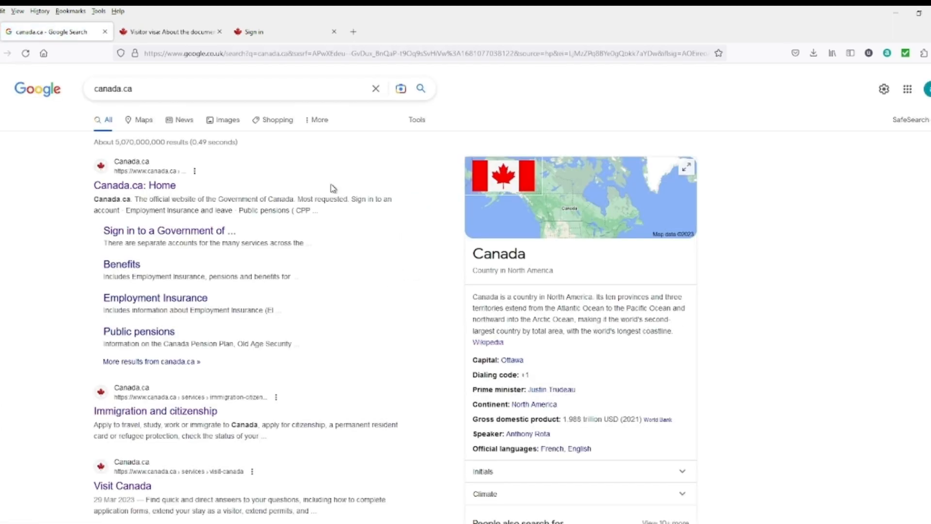
left_click(142, 189)
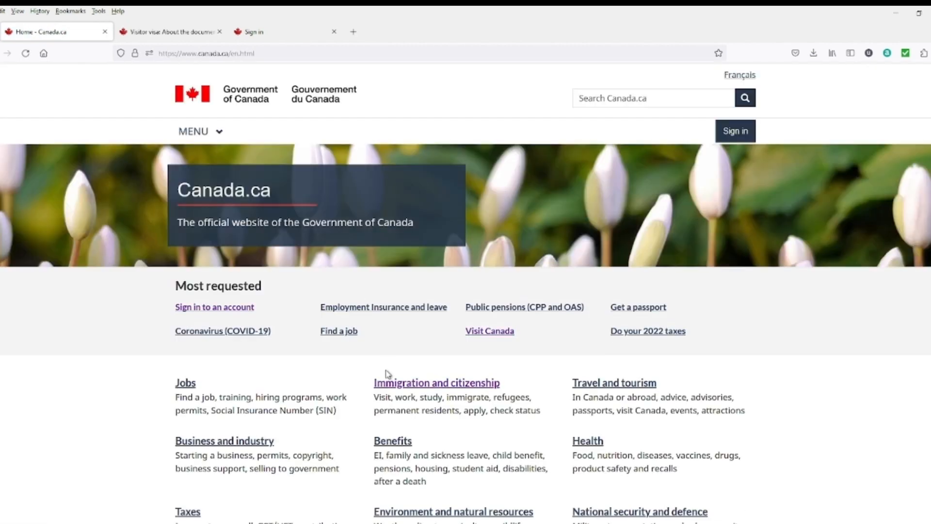
scroll(417, 393, "down", 2)
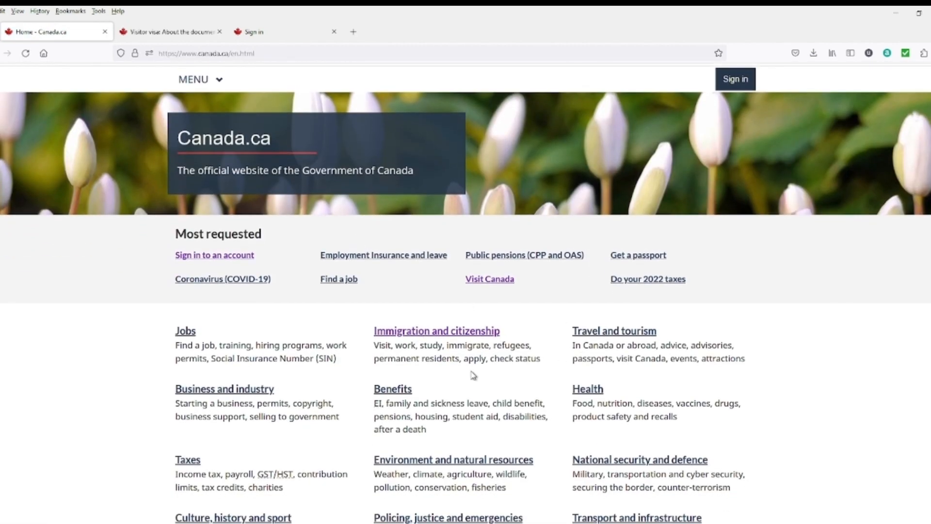
scroll(418, 343, "down", 4)
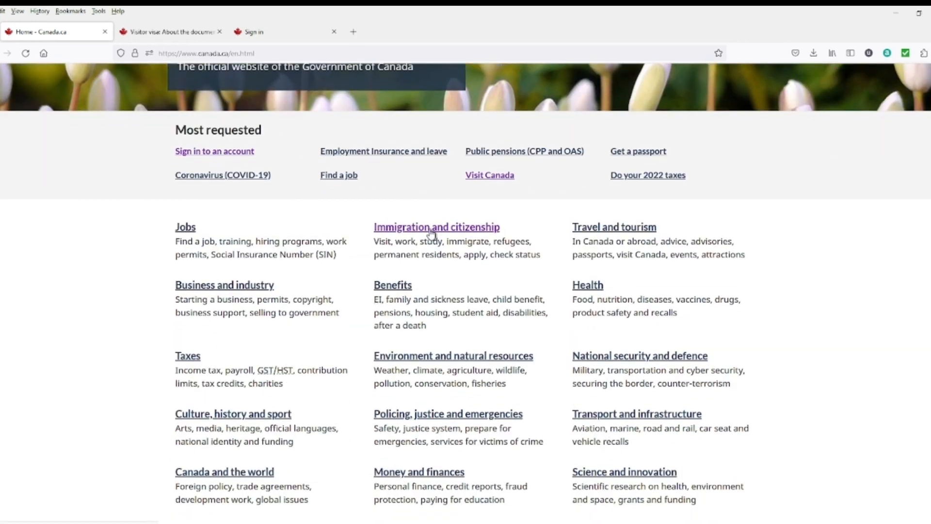
left_click(431, 230)
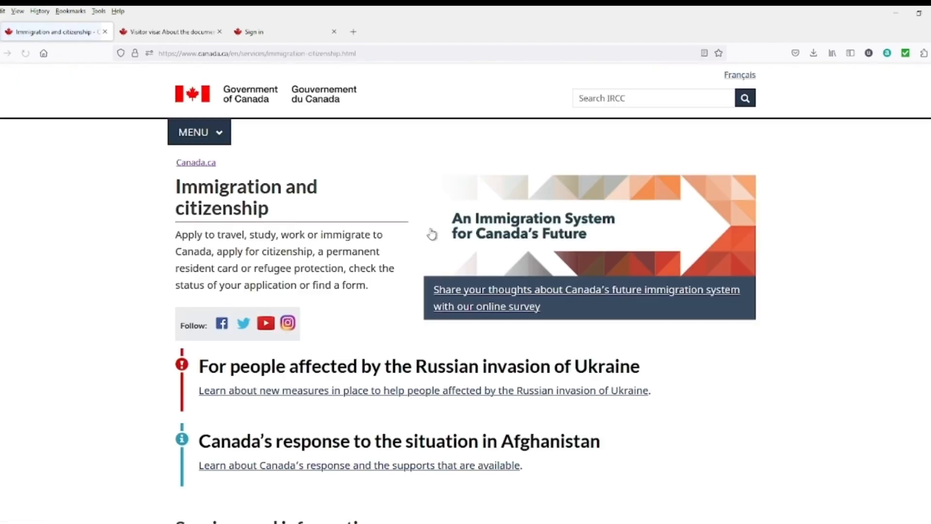
Step: Open the Apply for a visitor visa page and review its details and fees
scroll(440, 322, "down", 5)
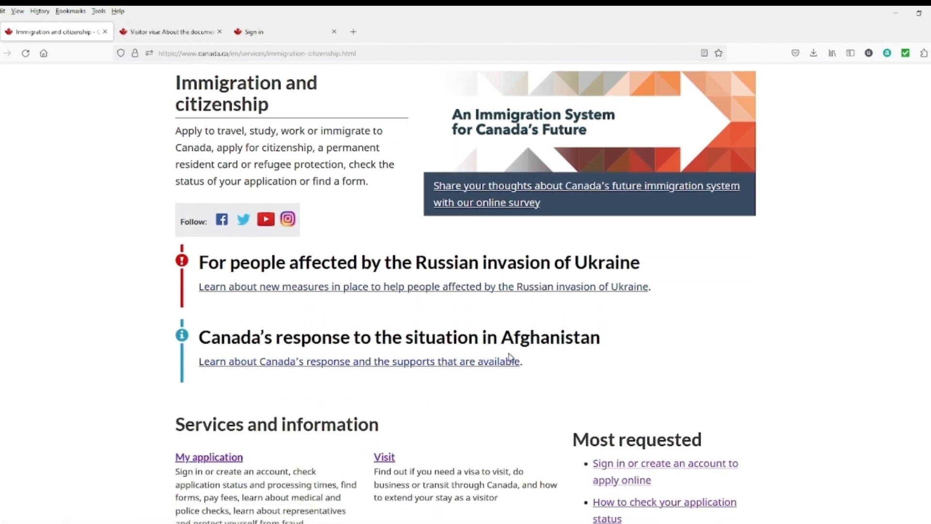
scroll(465, 351, "down", 2)
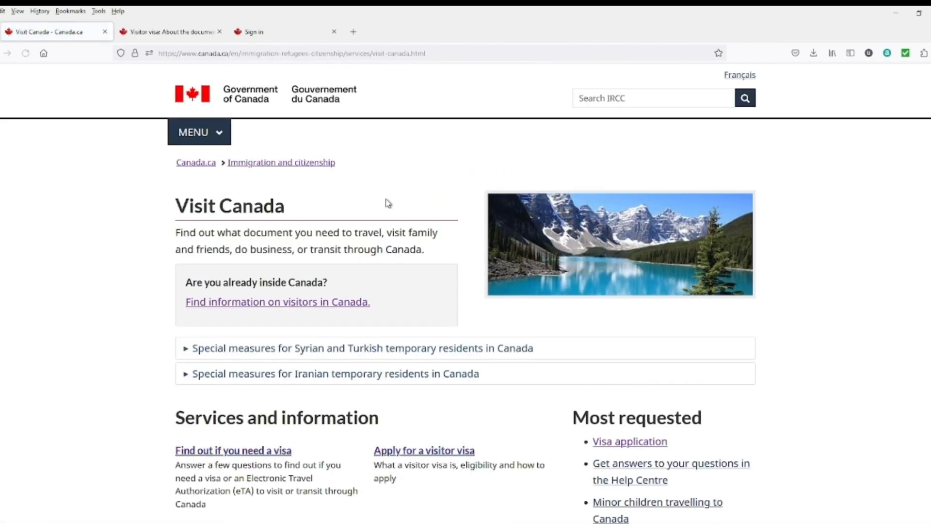
scroll(382, 353, "down", 2)
scroll(382, 353, "down", 2)
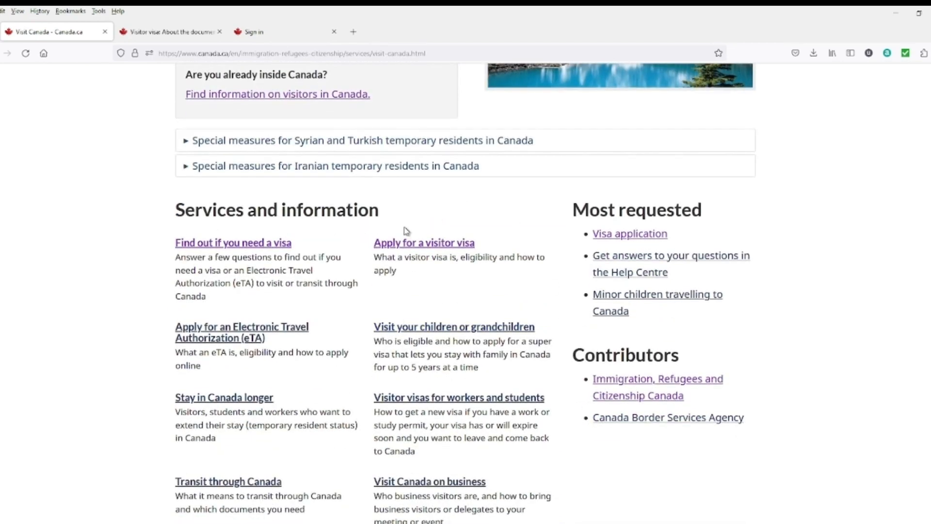
scroll(511, 400, "down", 2)
scroll(512, 400, "up", 3)
left_click(438, 297)
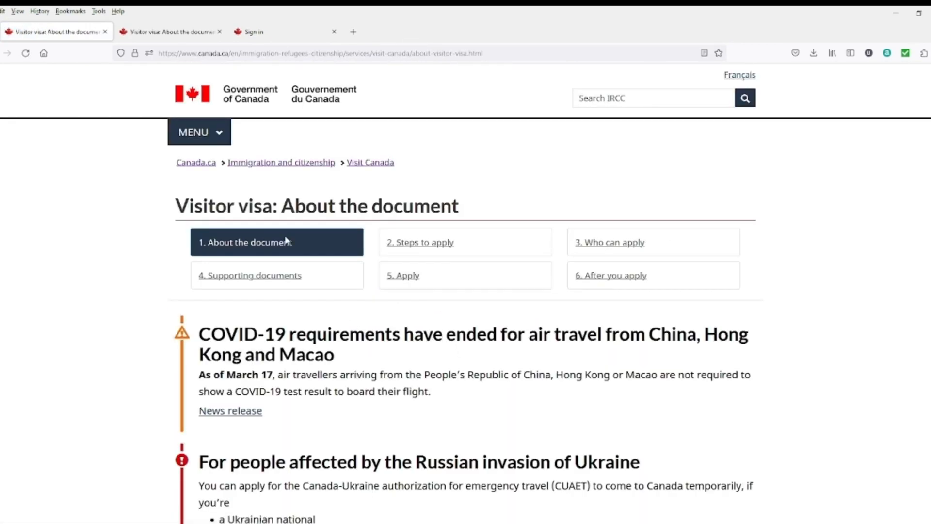
scroll(303, 267, "down", 9)
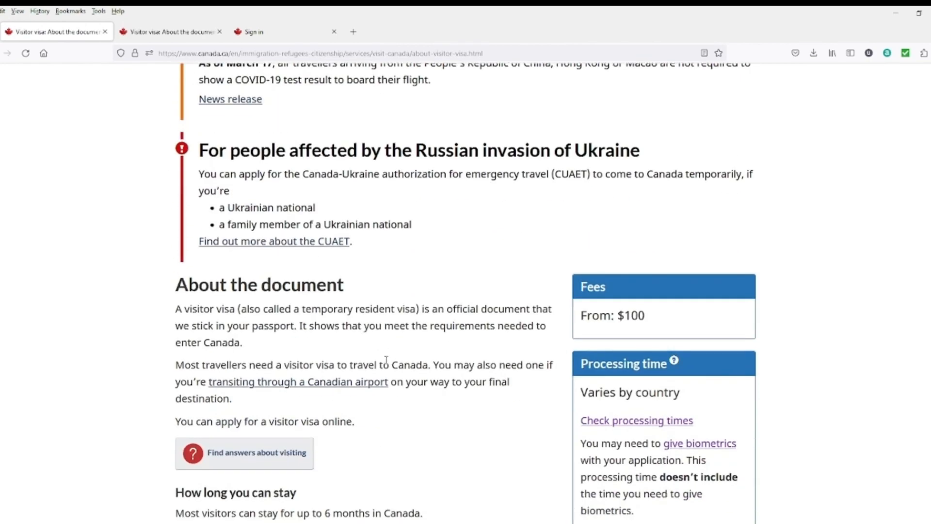
scroll(385, 372, "down", 6)
scroll(387, 372, "up", 13)
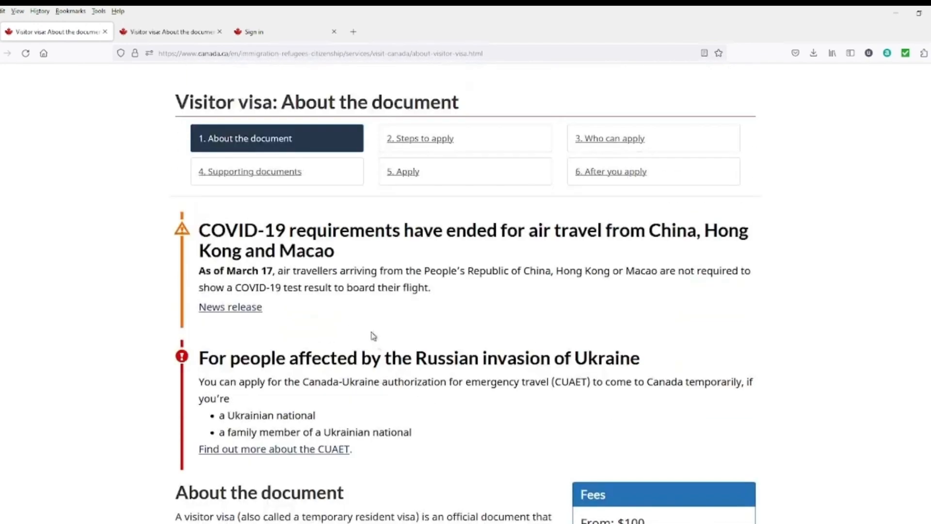
Step: Read the visitor visa Steps to apply page, then return to the overview
left_click(433, 145)
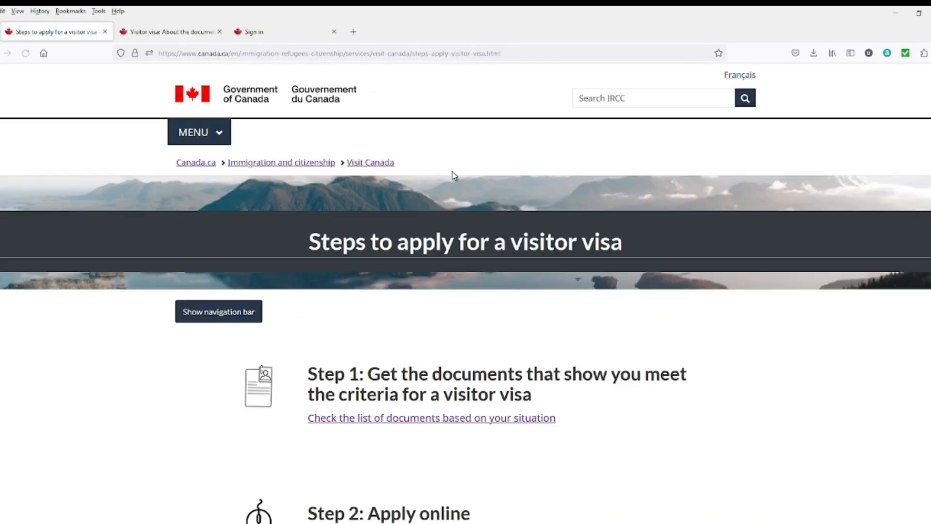
scroll(413, 400, "down", 1)
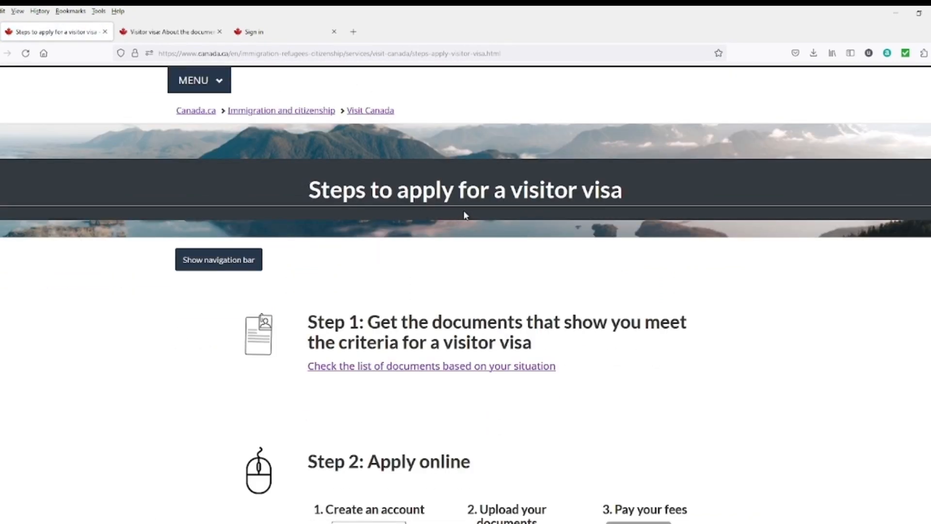
scroll(452, 293, "down", 2)
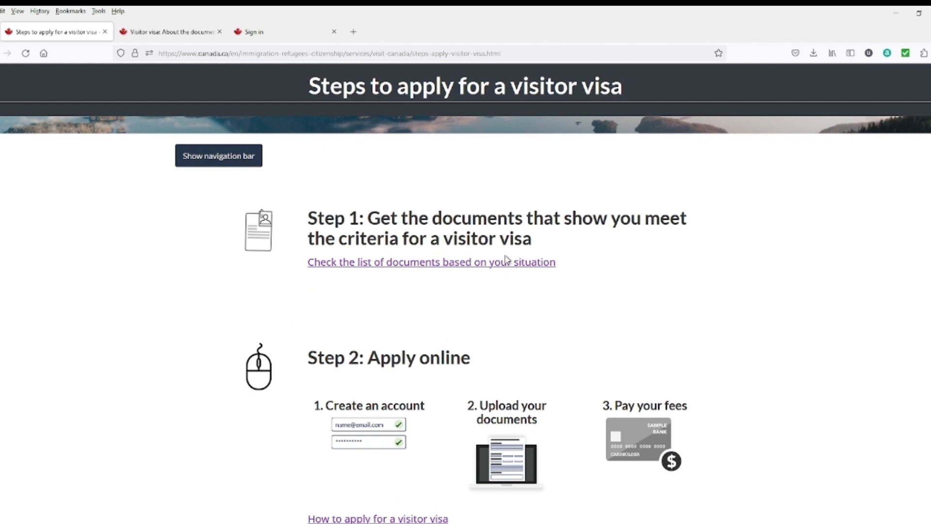
scroll(504, 256, "down", 2)
scroll(440, 280, "down", 6)
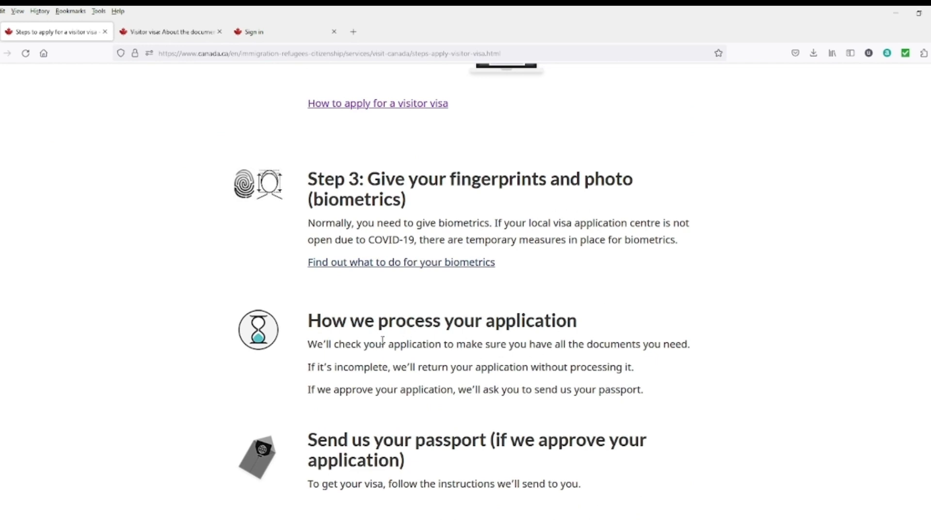
scroll(412, 349, "down", 1)
scroll(480, 385, "down", 1)
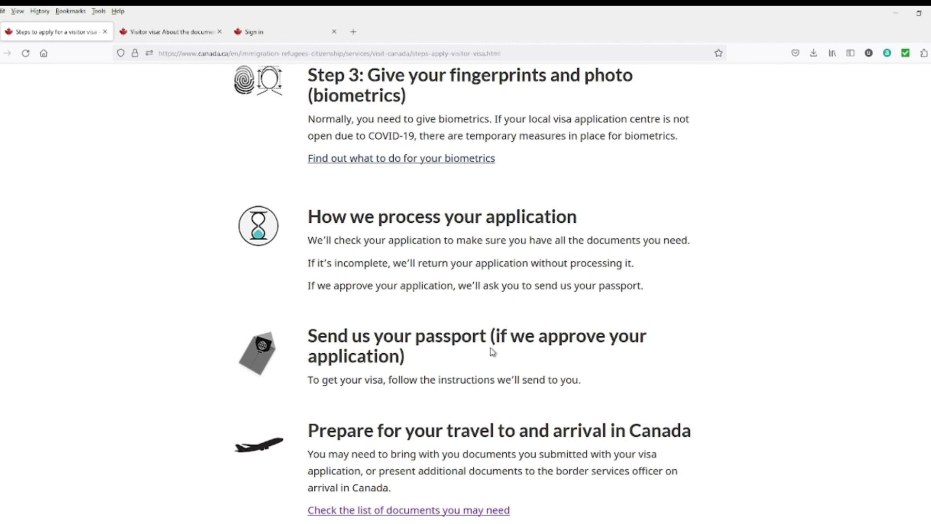
scroll(485, 359, "down", 4)
scroll(480, 364, "up", 15)
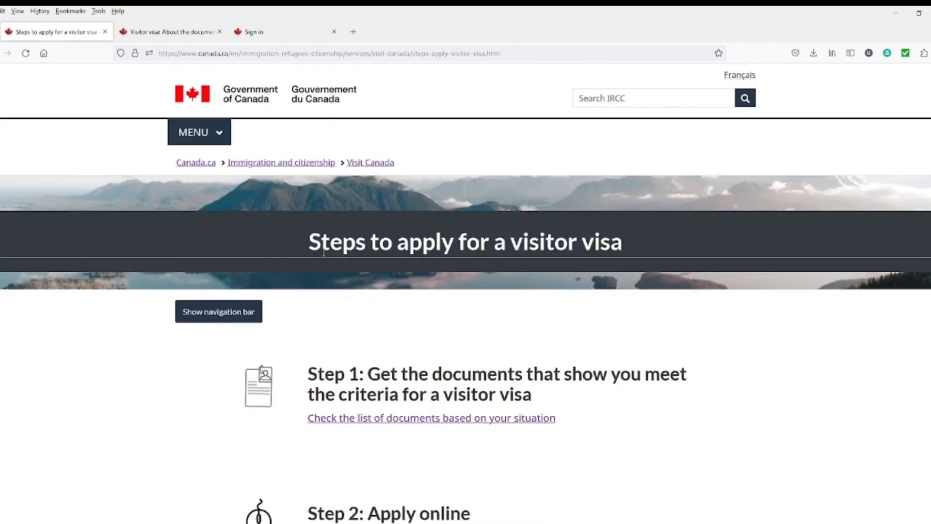
key("alt+Left")
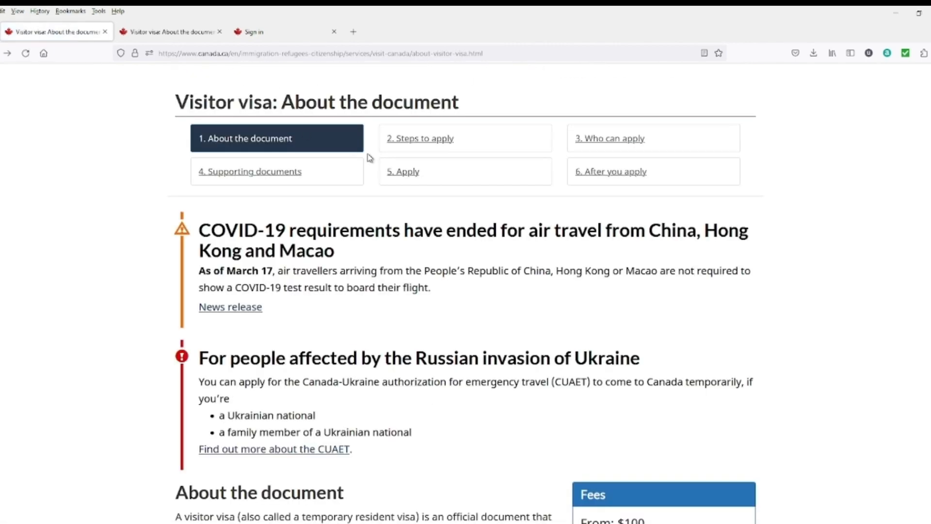
Step: Check Who can apply, then open the Supporting documents page
left_click(599, 140)
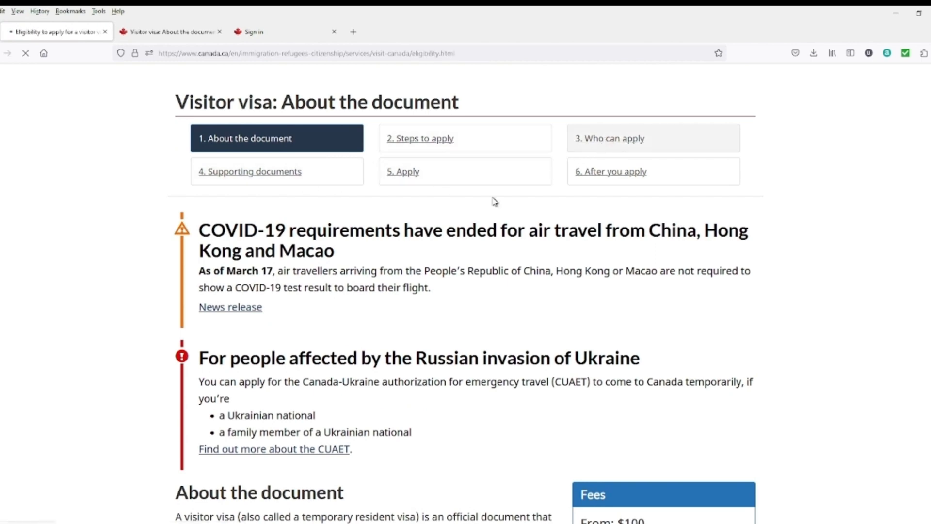
scroll(320, 243, "down", 4)
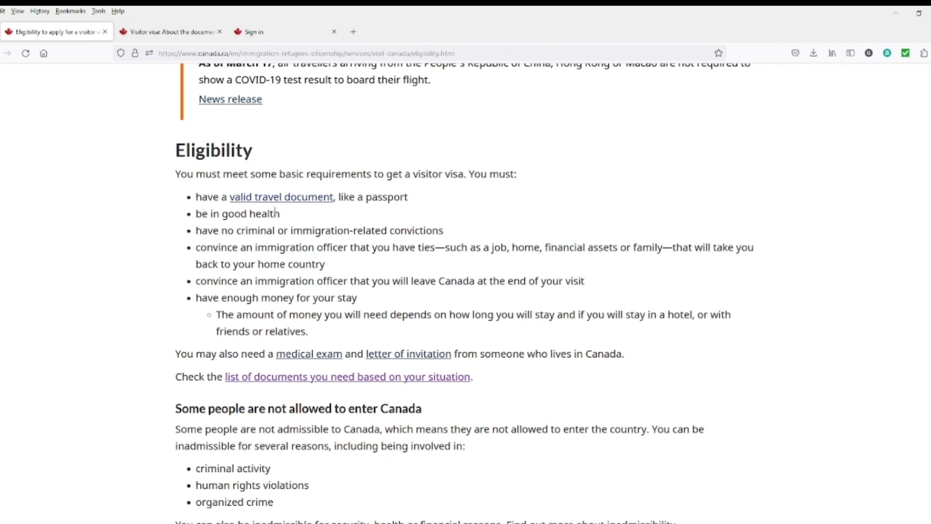
key("alt+Left")
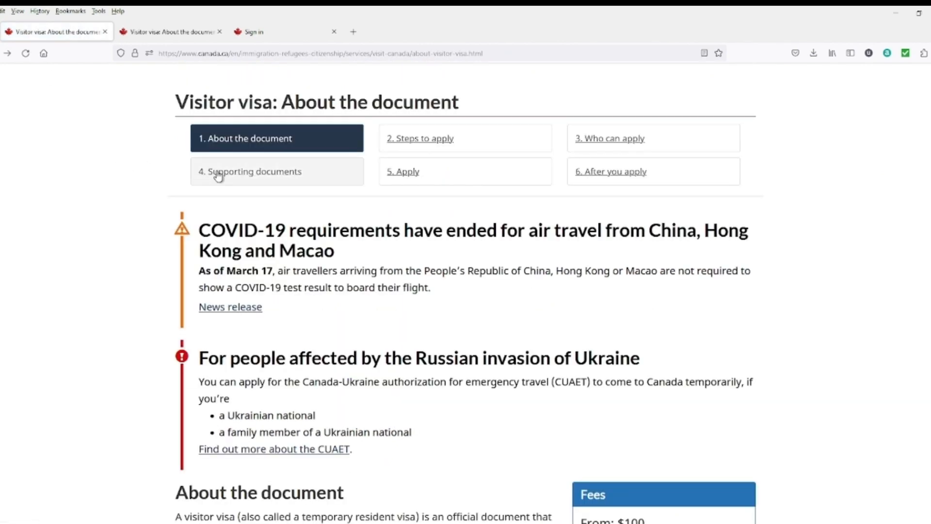
left_click(251, 174)
scroll(388, 367, "down", 3)
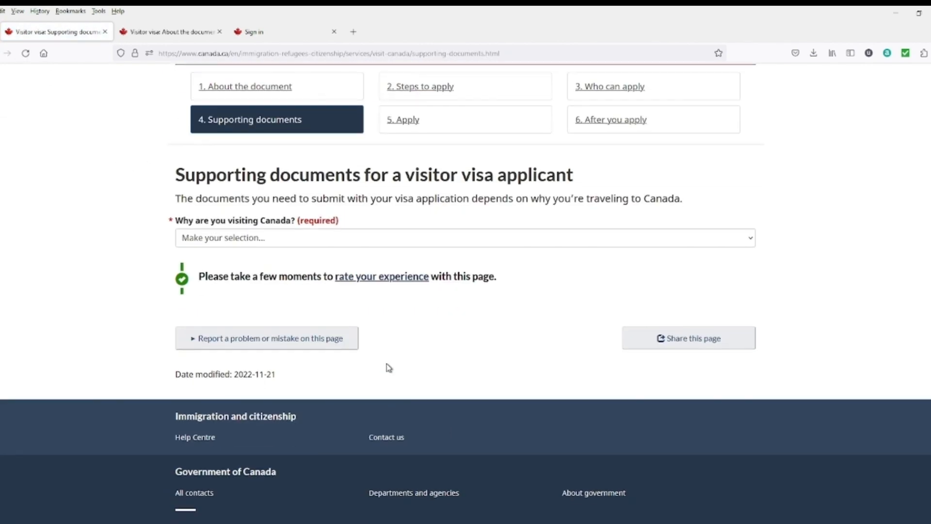
Step: Choose 'To visit as a tourist' to list the 8 required documents, then go back to the overview
left_click(437, 241)
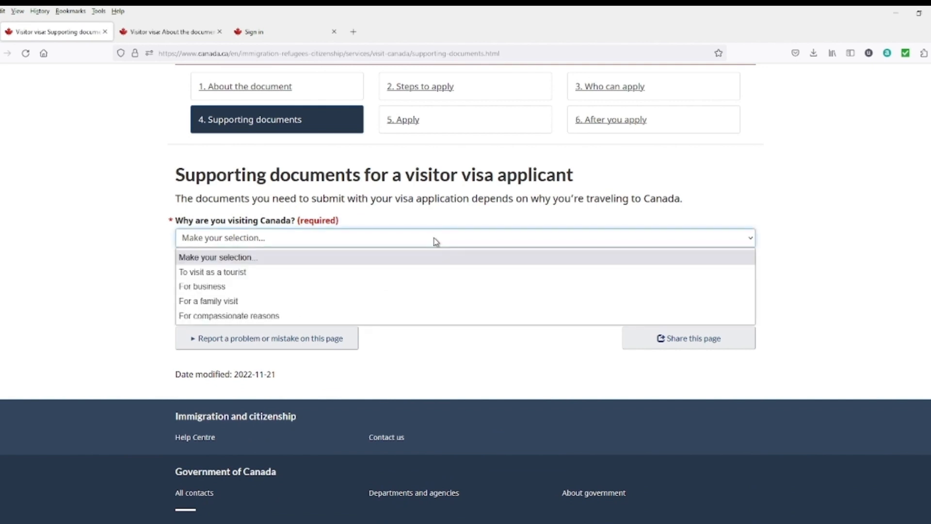
left_click(249, 273)
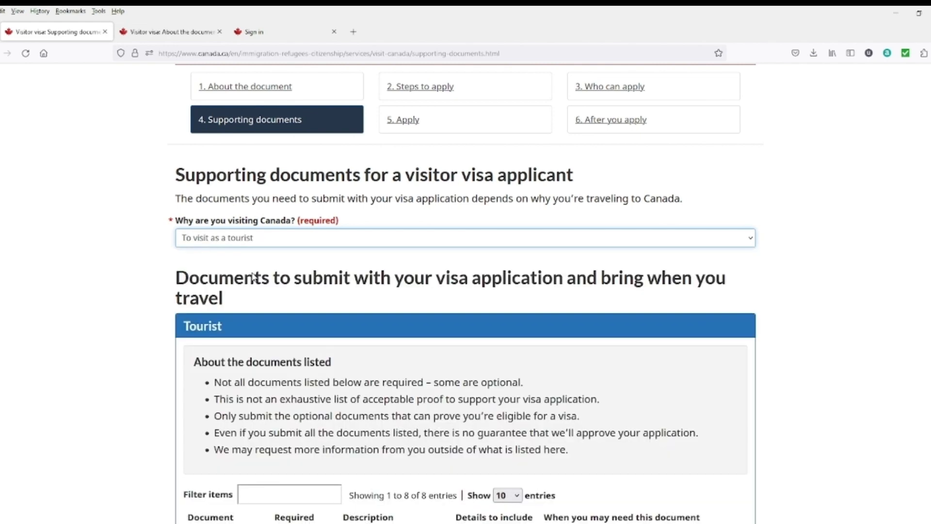
scroll(211, 353, "down", 3)
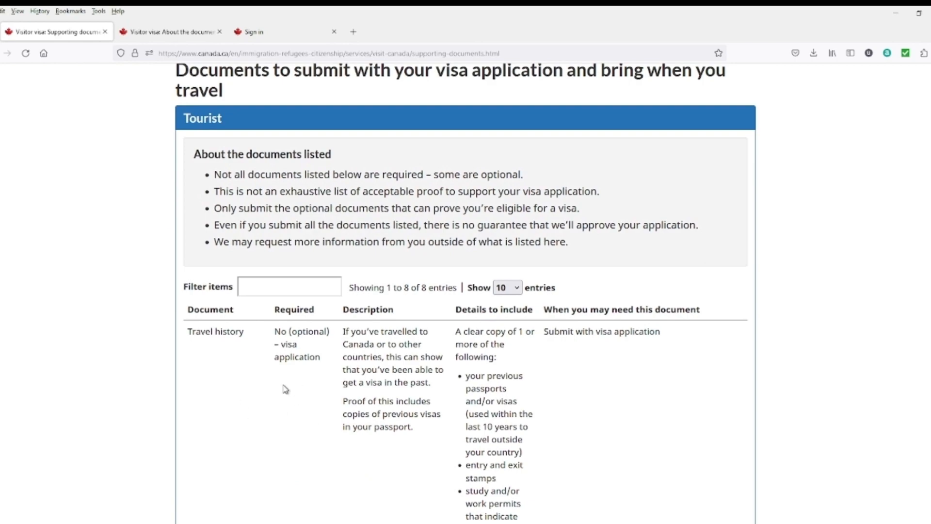
scroll(260, 364, "down", 6)
scroll(287, 343, "down", 18)
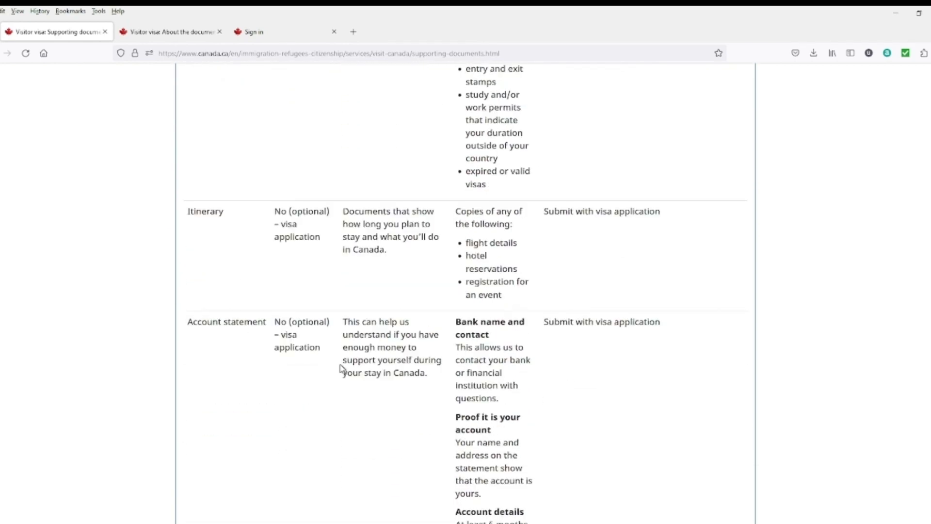
scroll(377, 416, "down", 10)
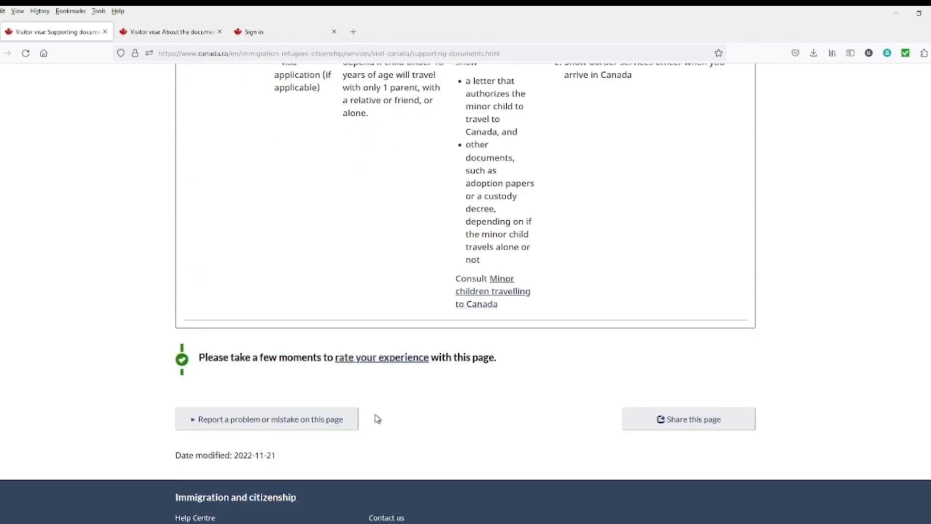
scroll(372, 391, "up", 5)
key("alt+Left")
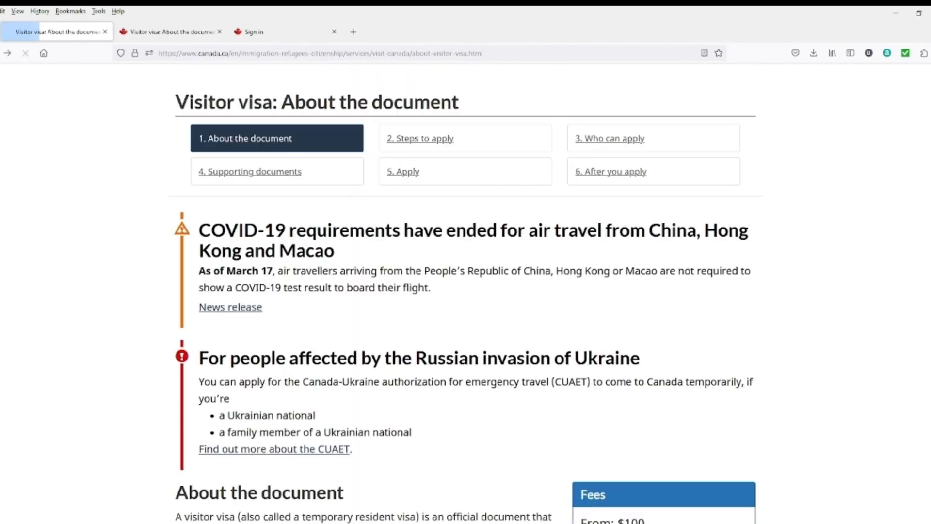
Step: On How to apply, choose 'To unite with a family member' as the reason and confirm Yes
left_click(414, 178)
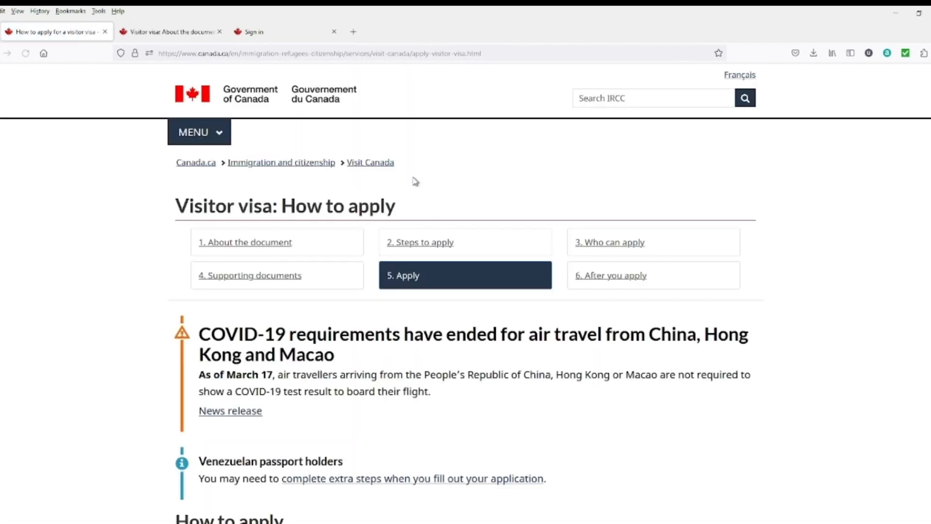
scroll(422, 326, "down", 6)
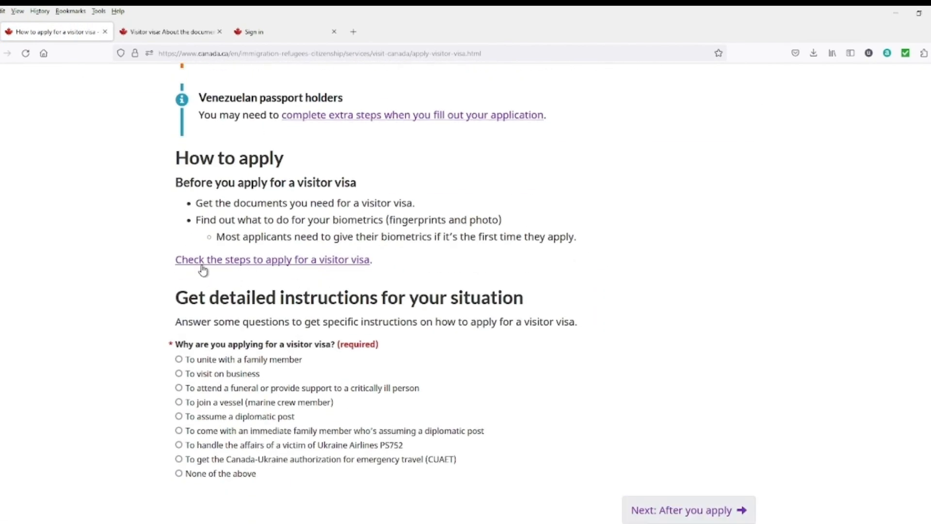
scroll(281, 390, "down", 3)
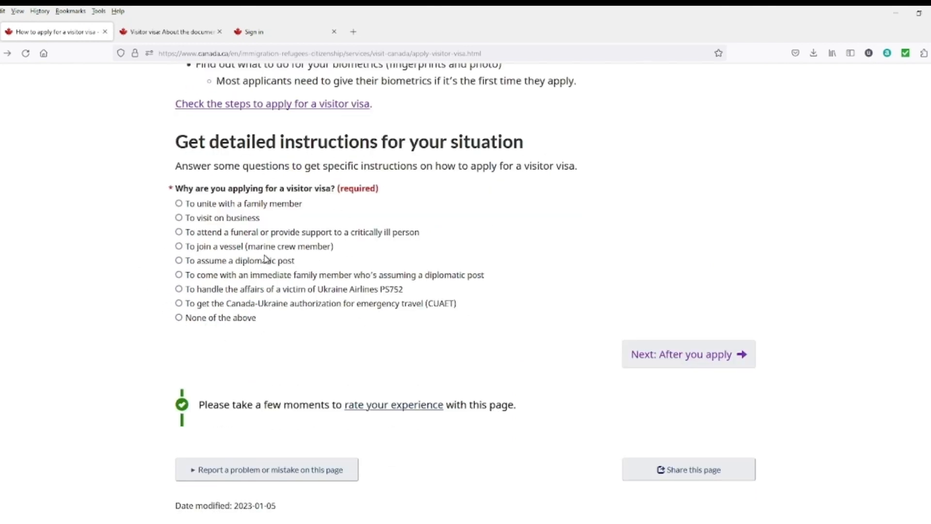
left_click(179, 203)
left_click(238, 348)
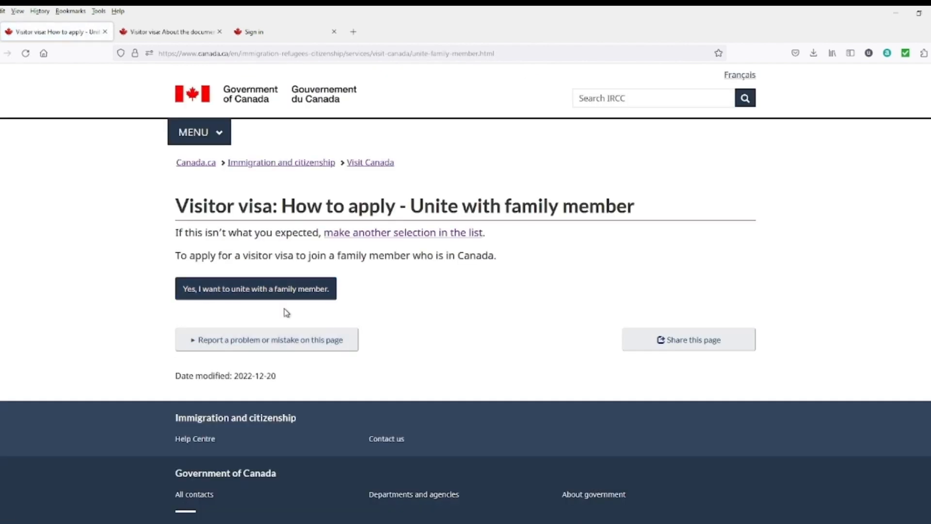
left_click(267, 294)
Step: Follow 'How to apply through the IRCC Portal' through to Sign up and apply
scroll(285, 291, "down", 2)
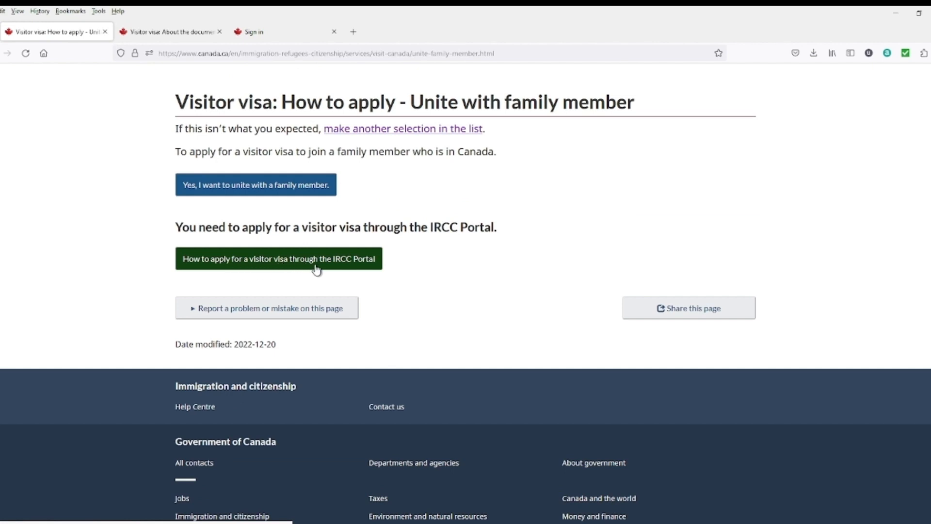
left_click(338, 269)
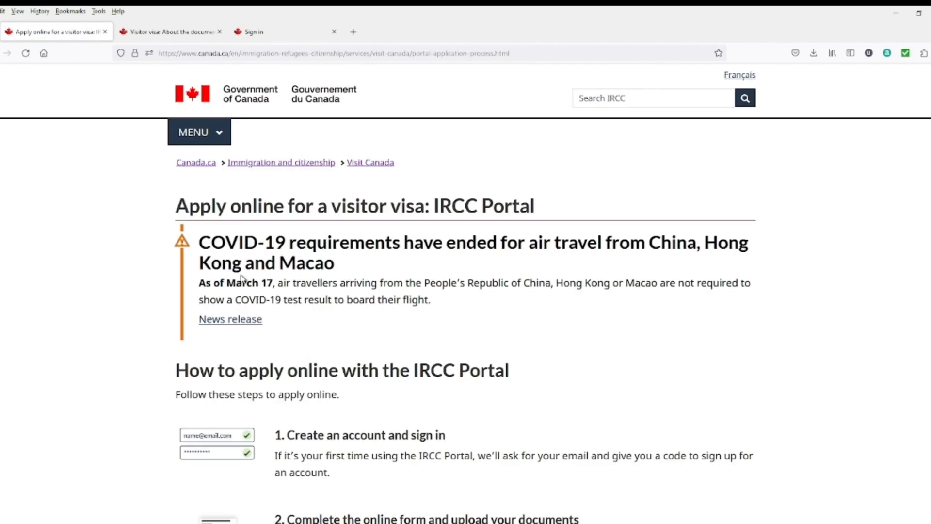
scroll(349, 328, "down", 2)
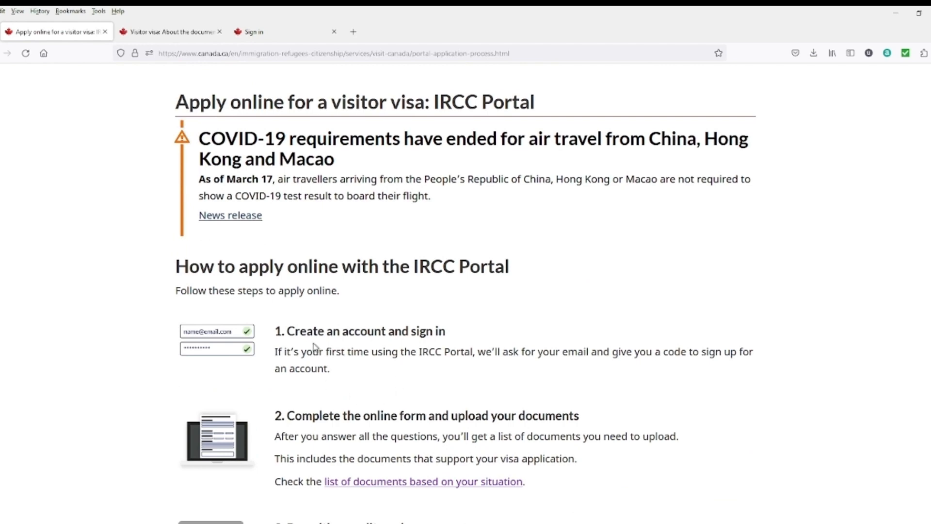
scroll(367, 344, "down", 8)
left_click(333, 309)
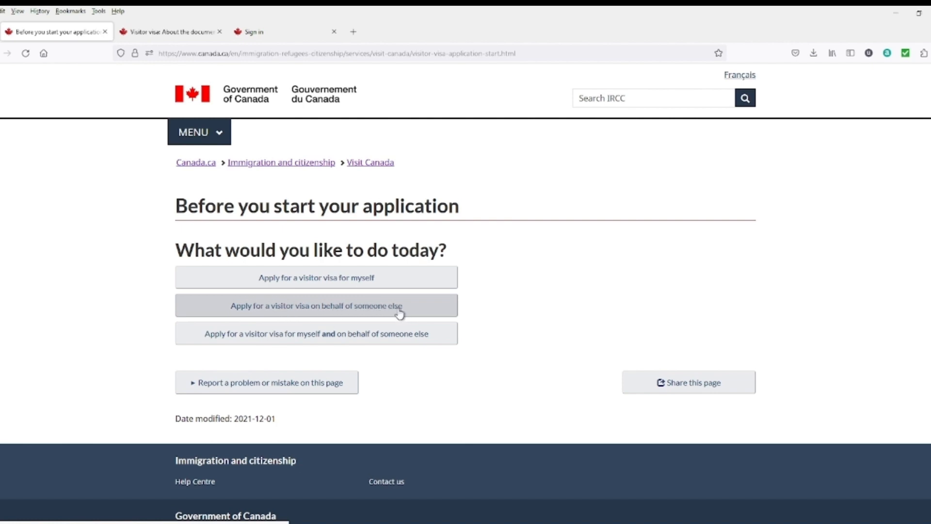
Step: Indicate applying for yourself with no application already in process, reaching 'Get an IRCC Portal account'
left_click(350, 285)
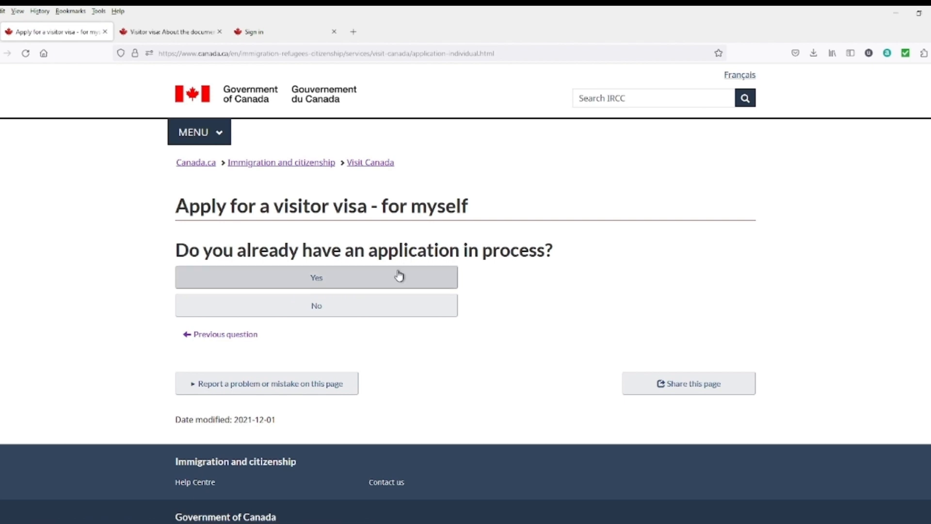
left_click(316, 311)
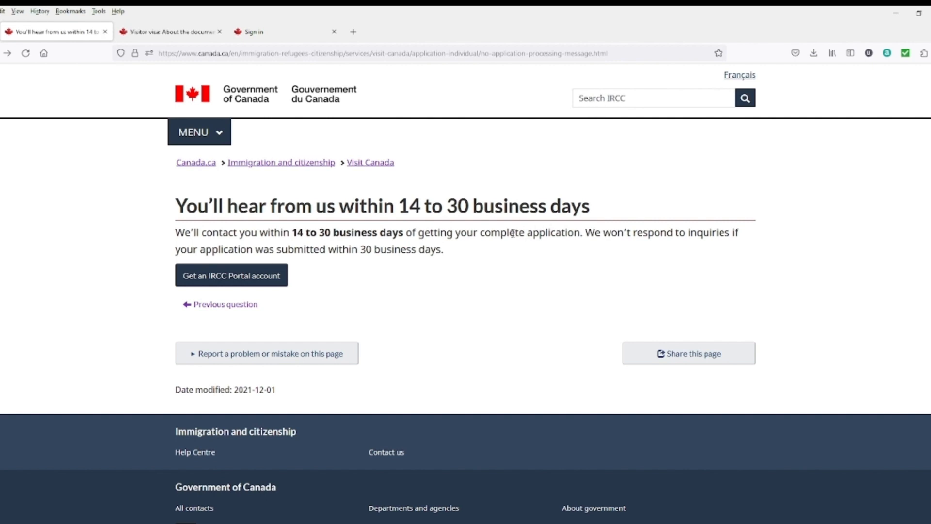
left_click(279, 275)
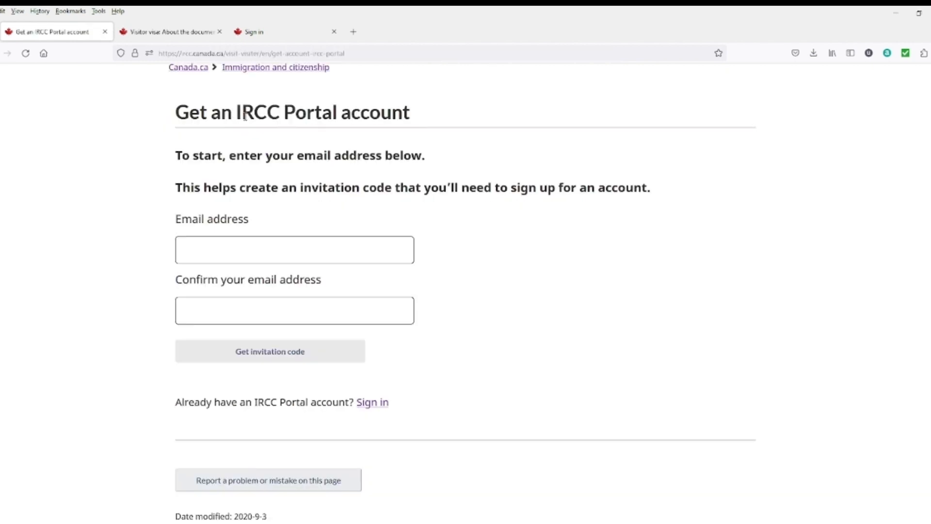
Step: Fill in the account e-mail and open the IRCC Portal sign-in page in a new tab
scroll(253, 217, "up", 3)
scroll(259, 324, "down", 2)
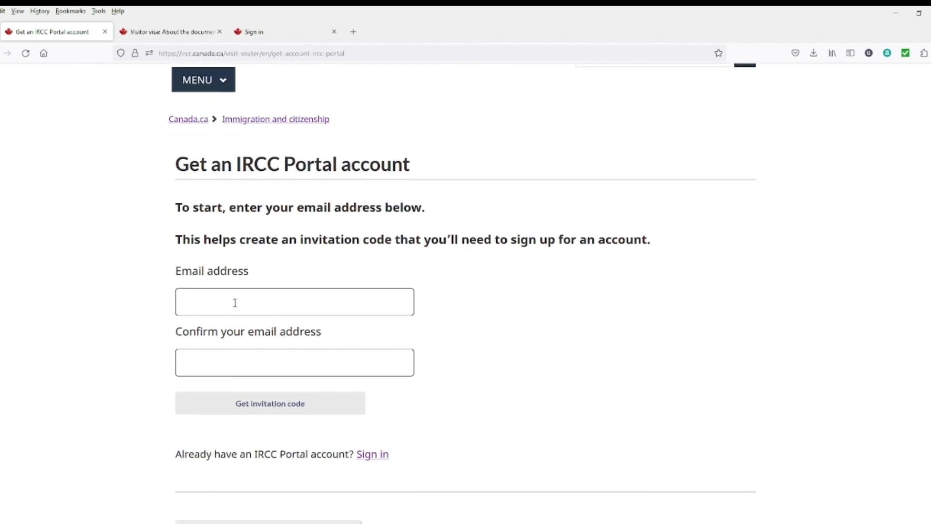
left_click(235, 303)
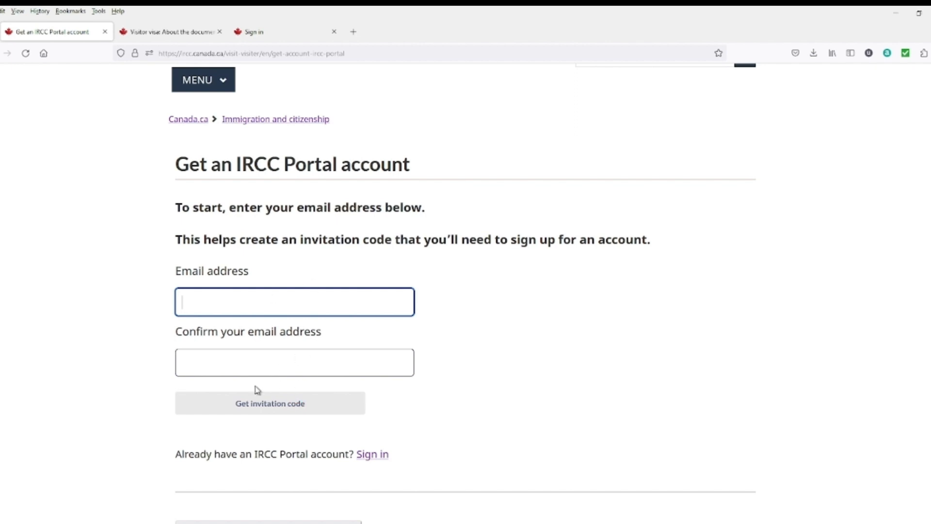
scroll(333, 472, "down", 2)
left_click(372, 349)
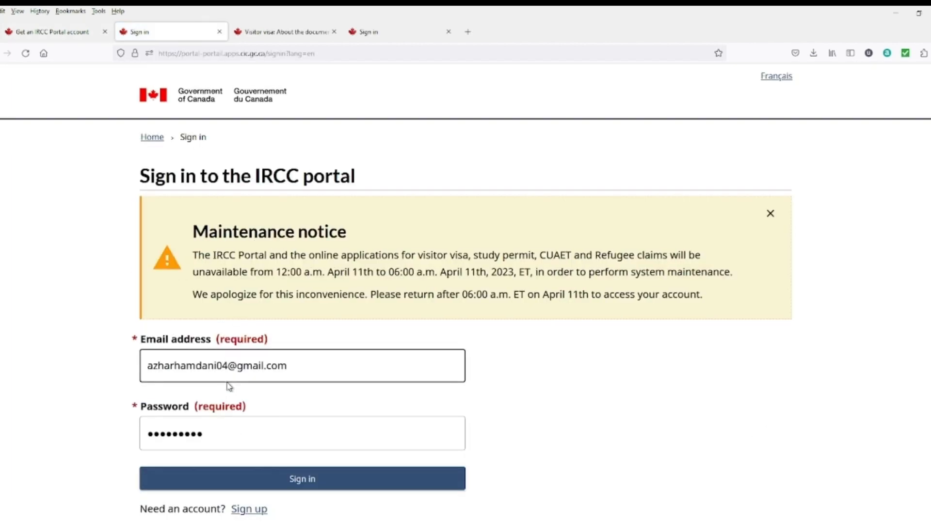
Step: Return to the Sign in tab and sign in with the pre-filled e-mail and password
scroll(228, 383, "down", 2)
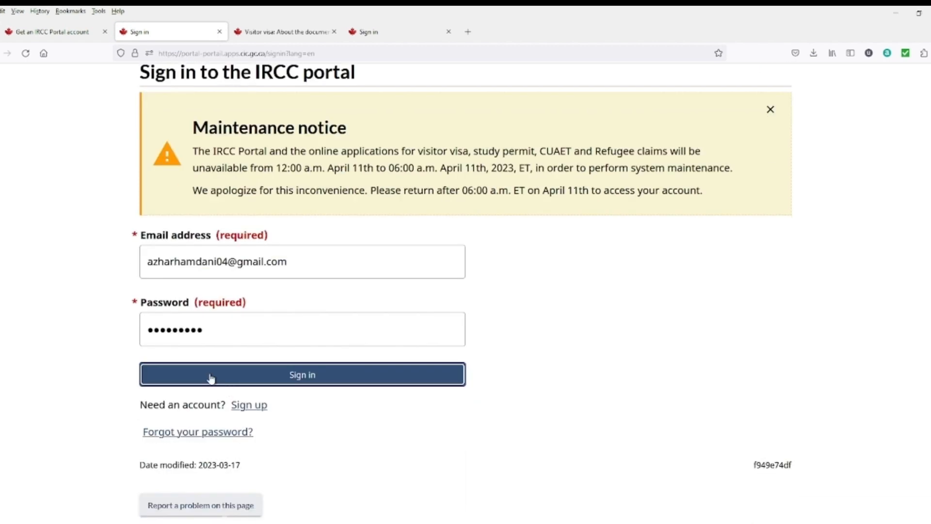
left_click(50, 31)
left_click(146, 32)
left_click(84, 33)
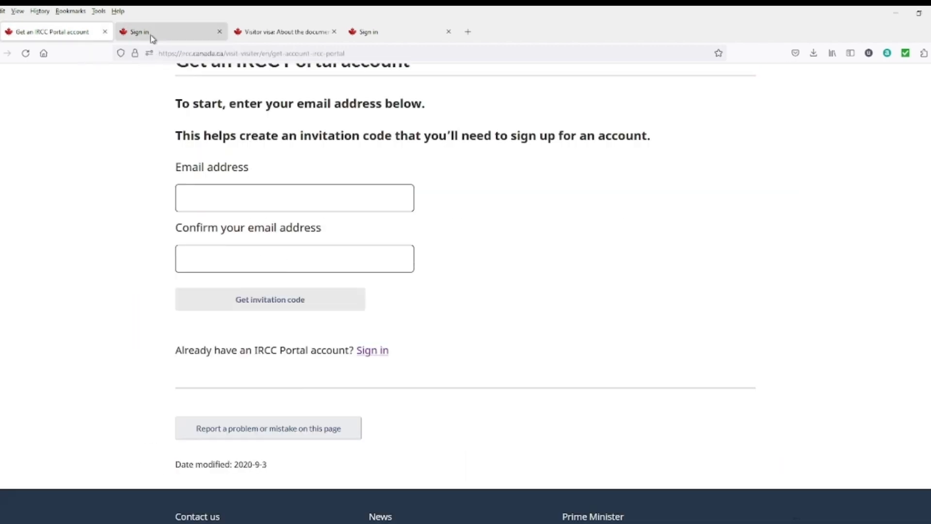
left_click(153, 37)
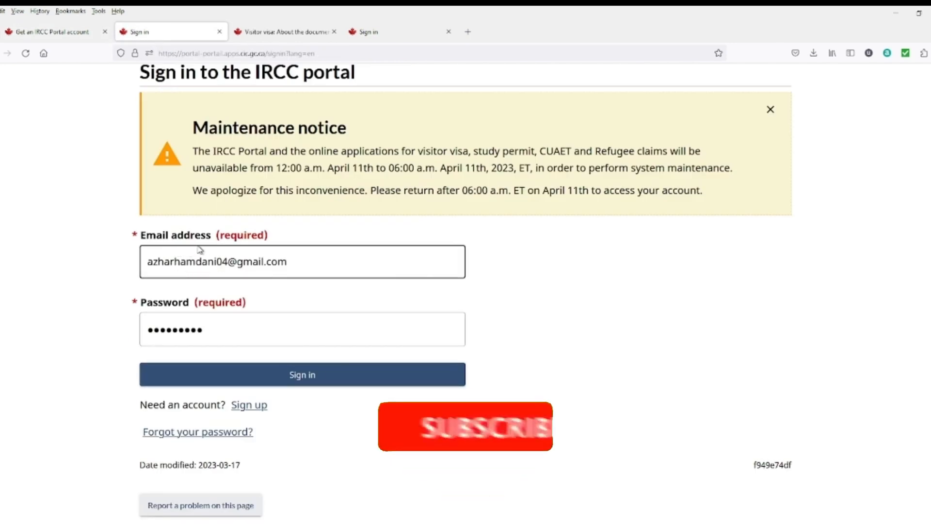
scroll(204, 339, "down", 1)
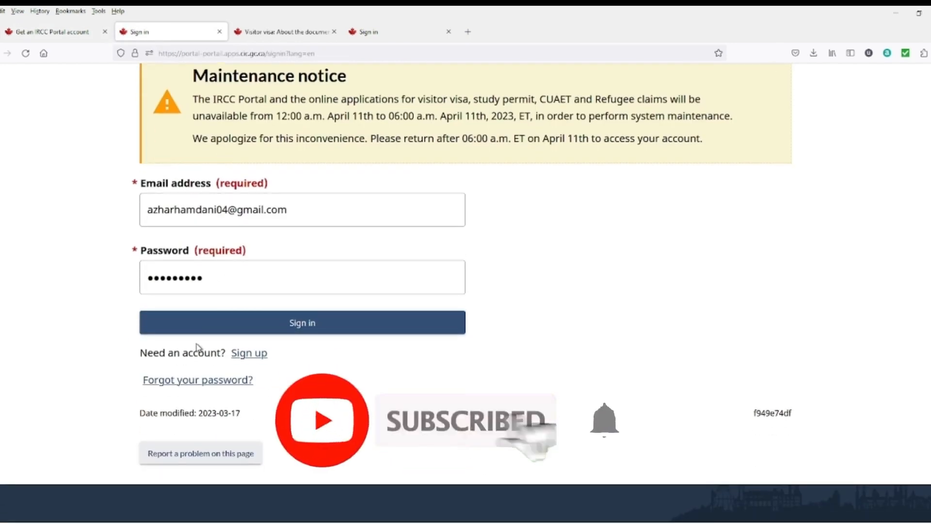
left_click(278, 330)
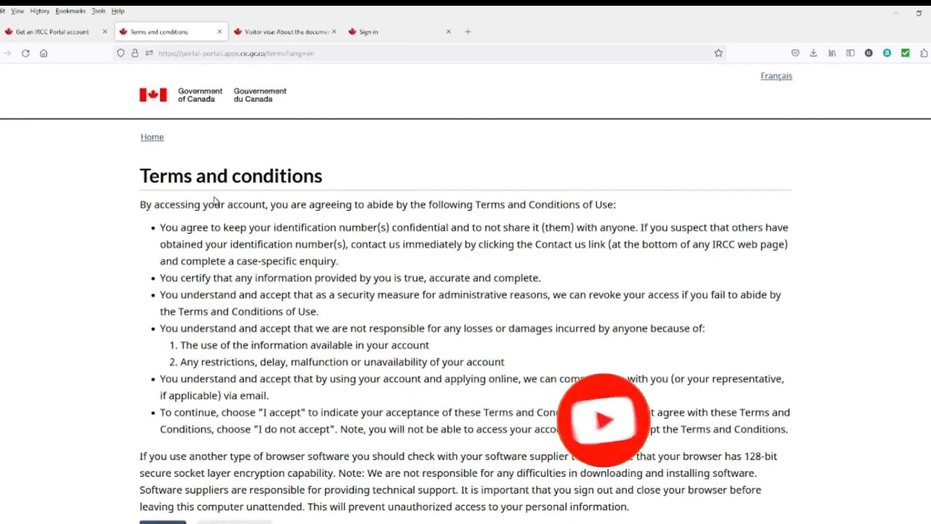
Step: Accept the terms of use and choose 'Apply for a visitor visa, transit visa or a study permit'
scroll(272, 293, "down", 2)
left_click(166, 431)
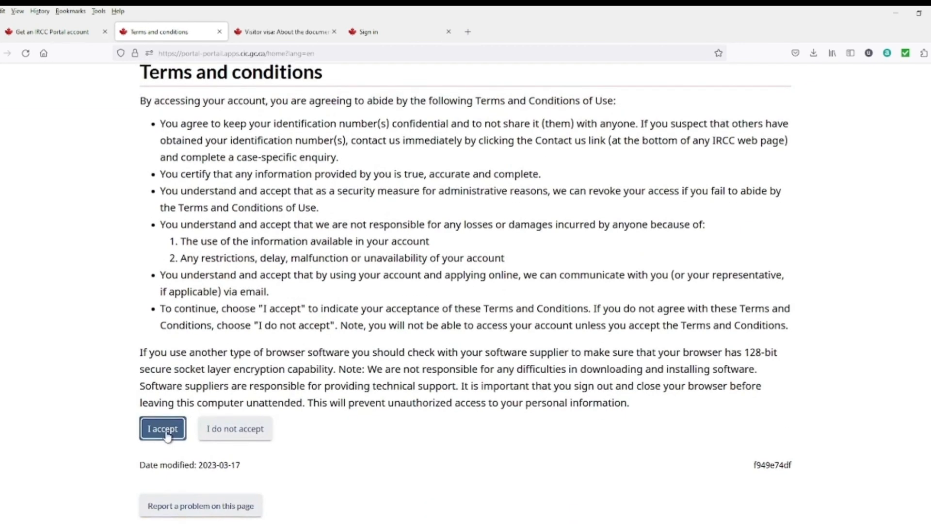
scroll(156, 385, "down", 4)
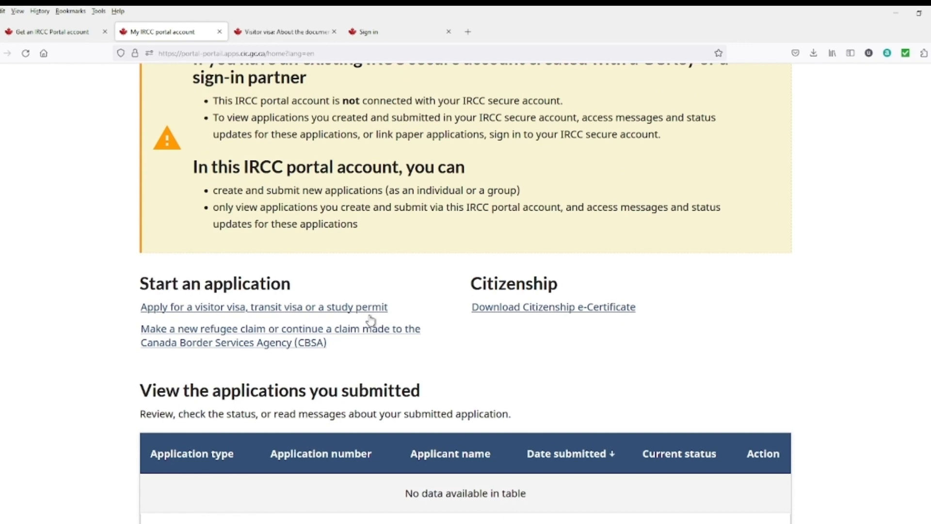
scroll(521, 328, "down", 3)
scroll(490, 332, "up", 3)
scroll(462, 331, "down", 3)
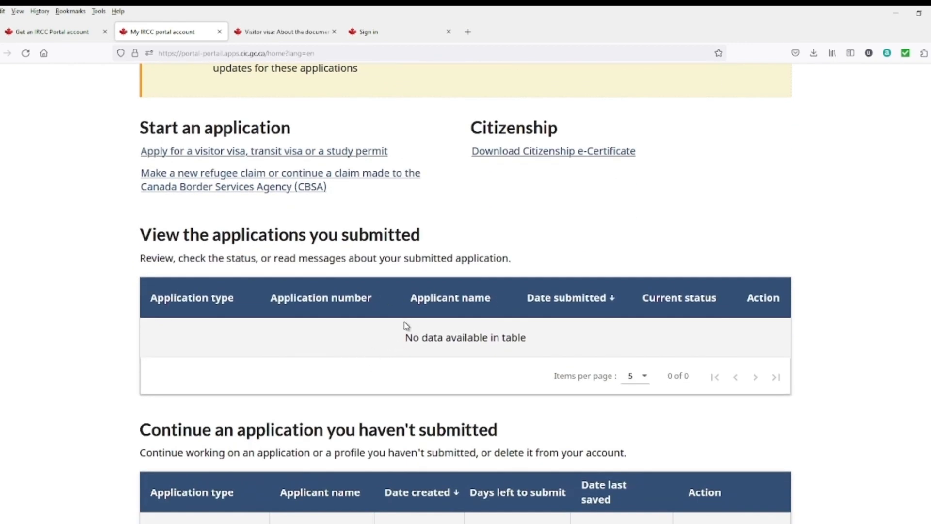
scroll(218, 206, "up", 1)
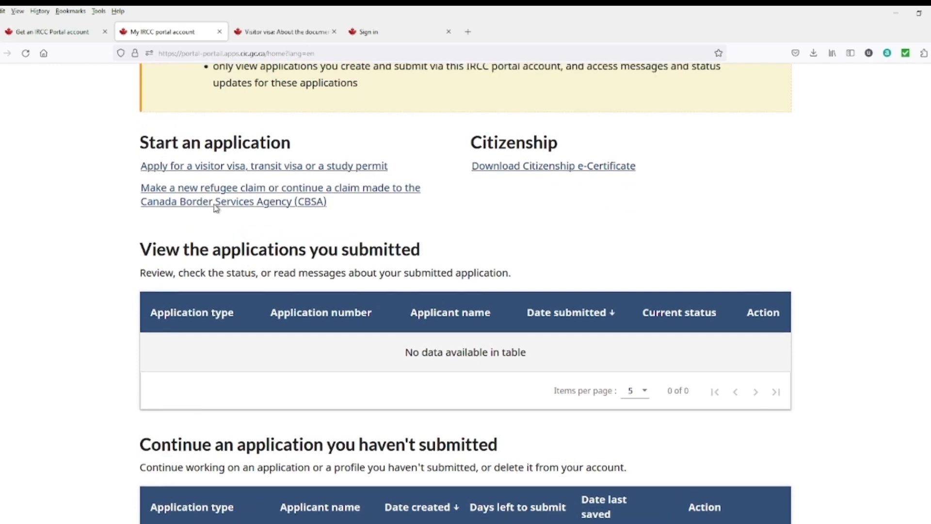
left_click(256, 203)
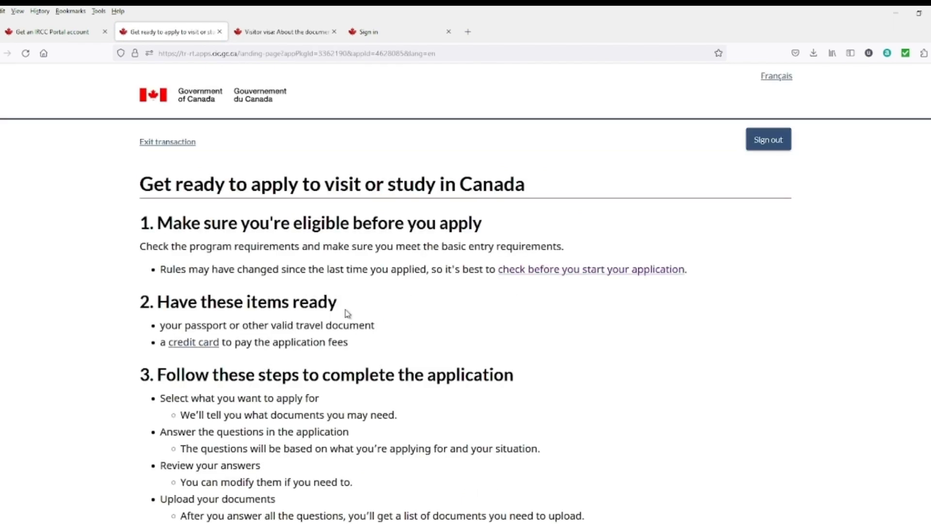
Step: Tick the acknowledgement checkbox on the Get ready to apply page and start the application
scroll(348, 312, "down", 5)
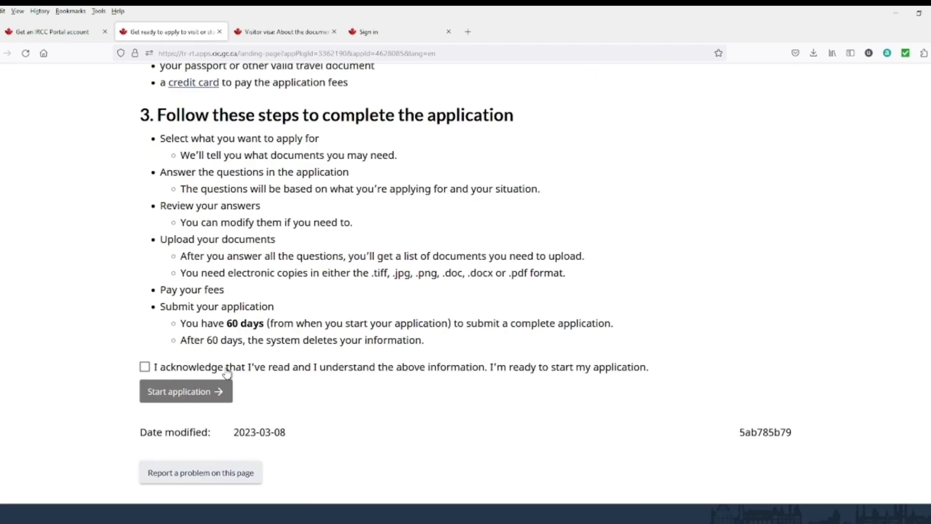
scroll(227, 374, "up", 1)
left_click(145, 419)
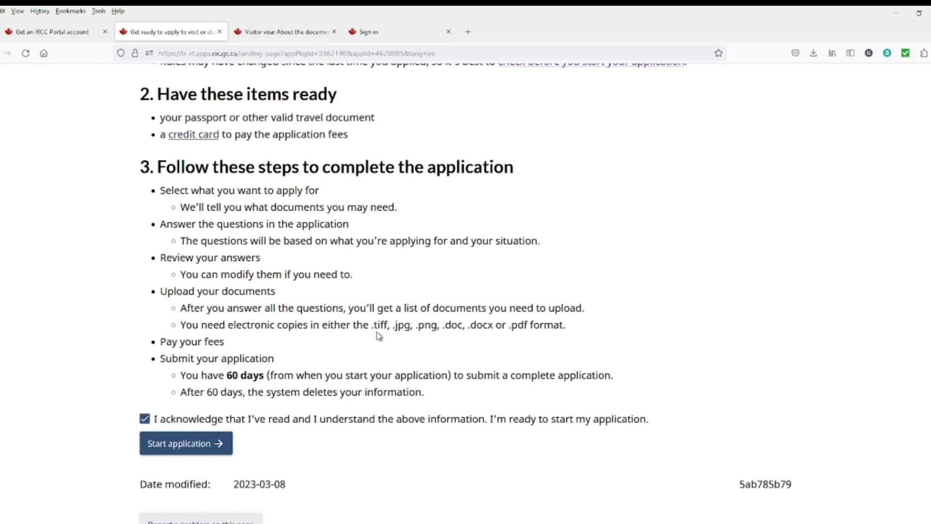
left_click(147, 450)
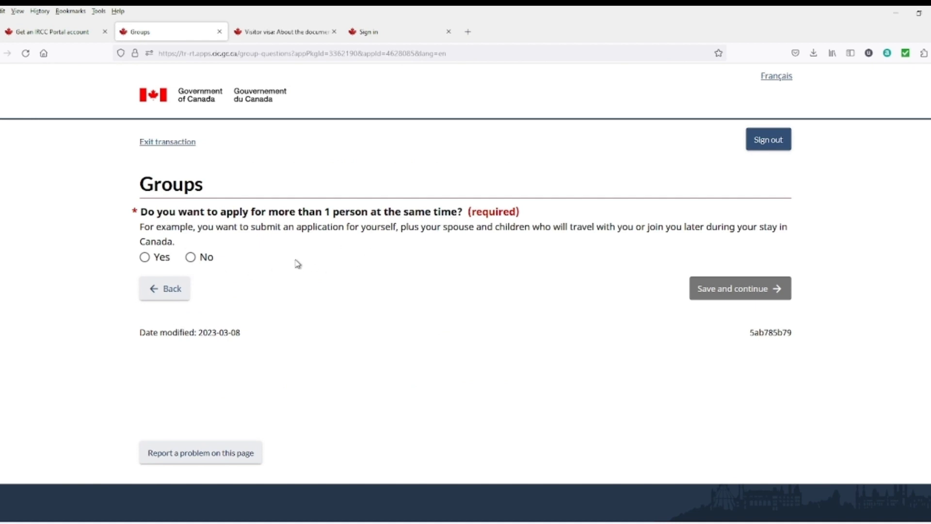
Step: On Groups, look at the group types under Yes, then answer No and save and continue
left_click(145, 257)
scroll(395, 364, "down", 2)
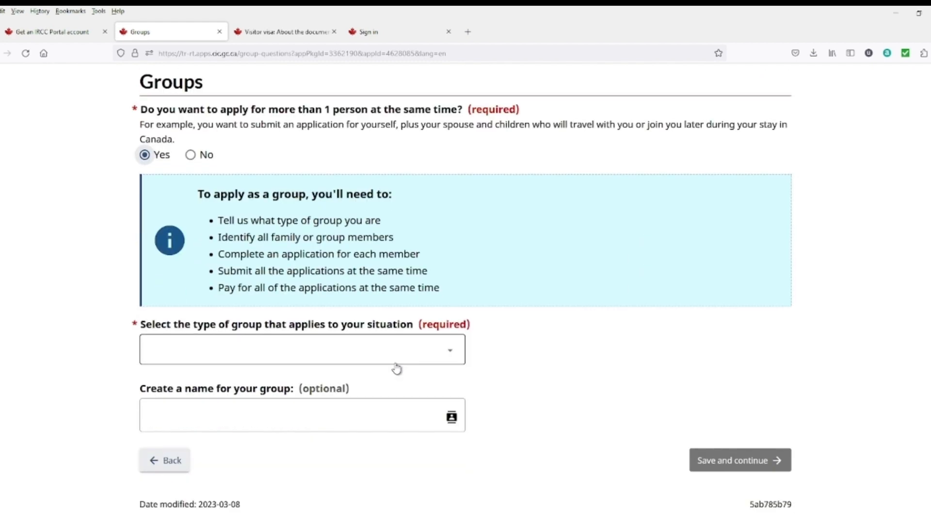
left_click(441, 360)
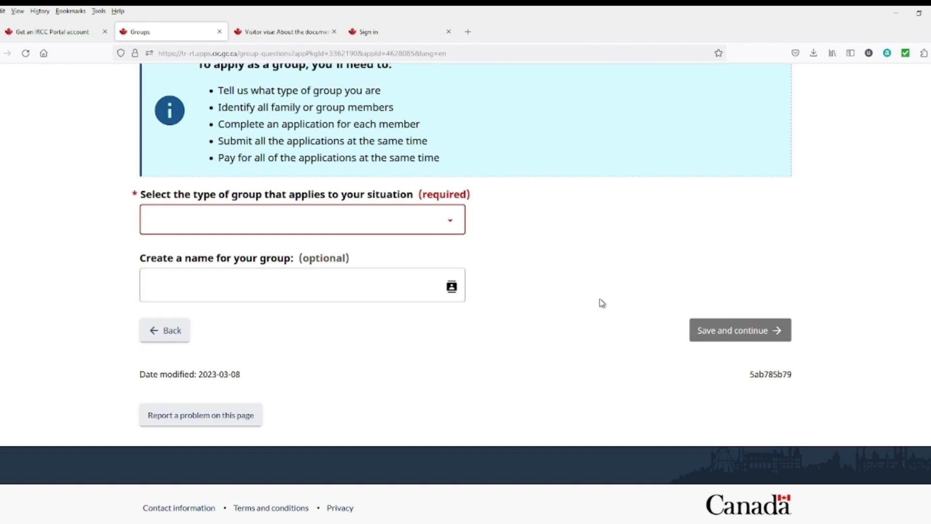
scroll(571, 298, "up", 3)
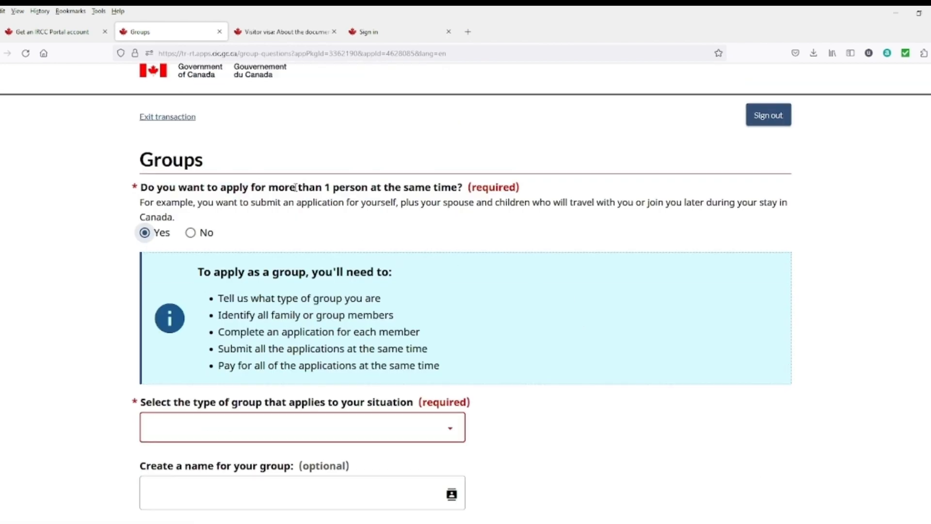
left_click(198, 233)
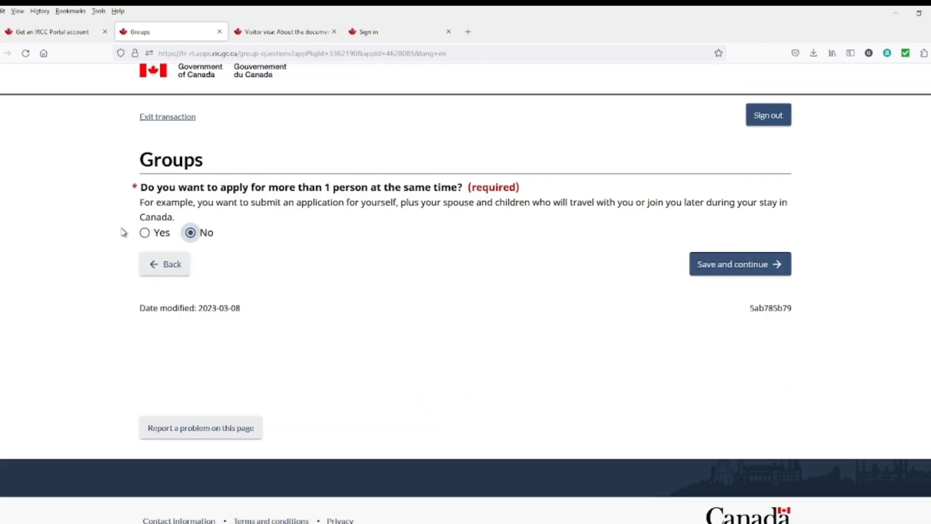
left_click(704, 274)
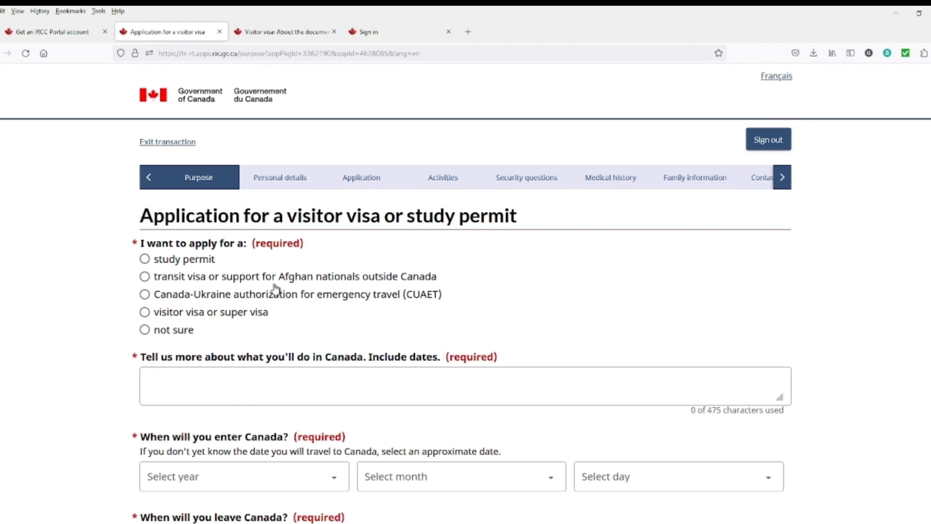
Step: On the Purpose page, select 'visitor visa or super visa' and 'To visit Canada as a tourist'
scroll(276, 289, "down", 1)
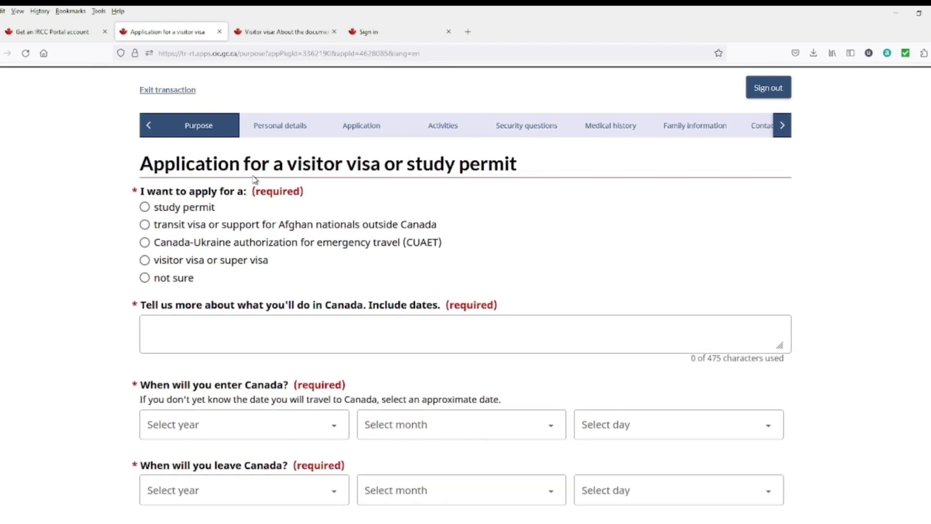
scroll(427, 194, "down", 5)
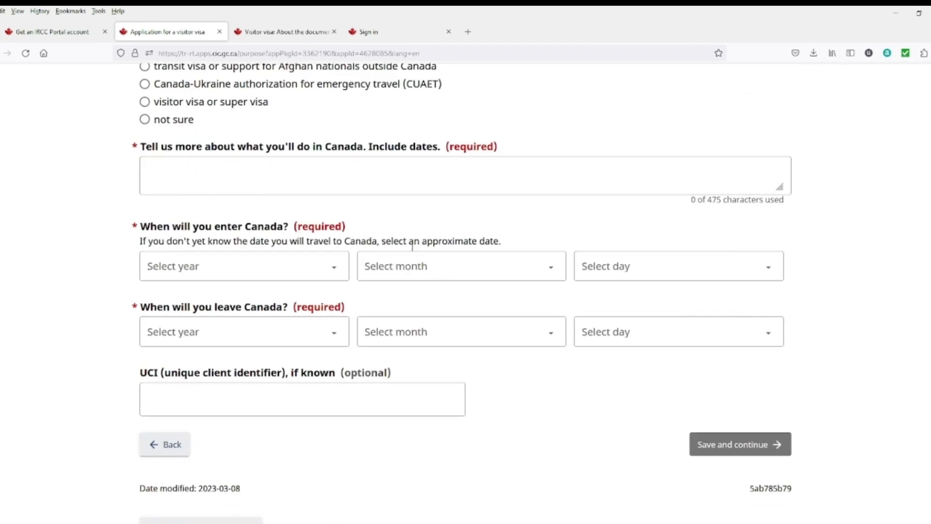
scroll(340, 242, "up", 3)
scroll(252, 219, "up", 1)
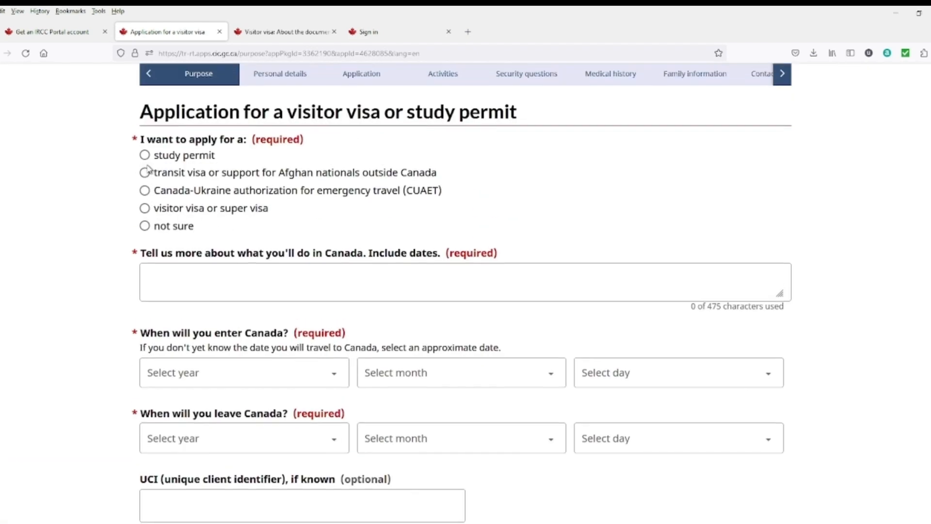
left_click(145, 208)
scroll(223, 219, "down", 1)
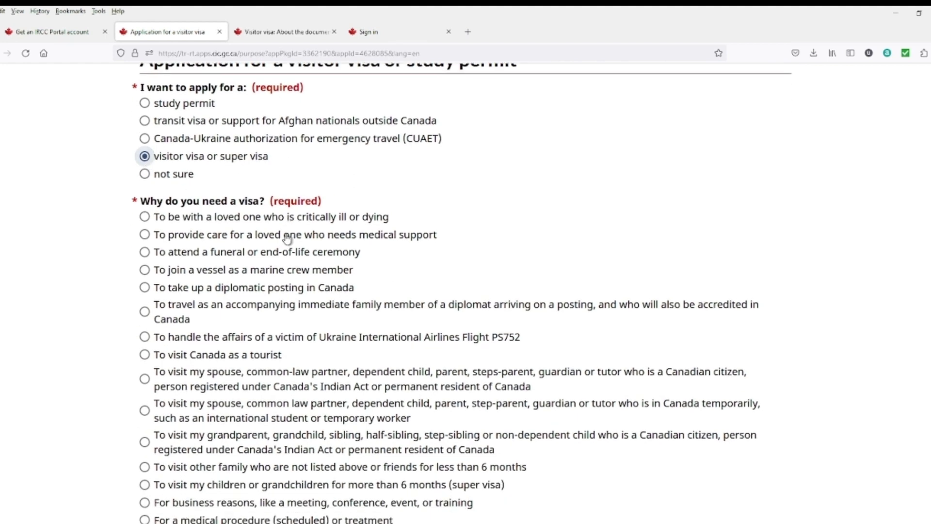
scroll(284, 276, "down", 1)
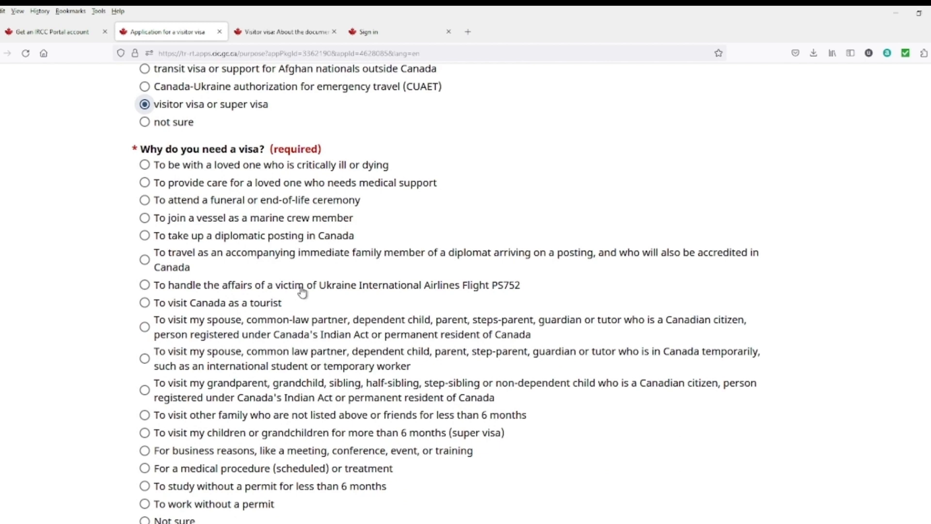
scroll(308, 302, "down", 1)
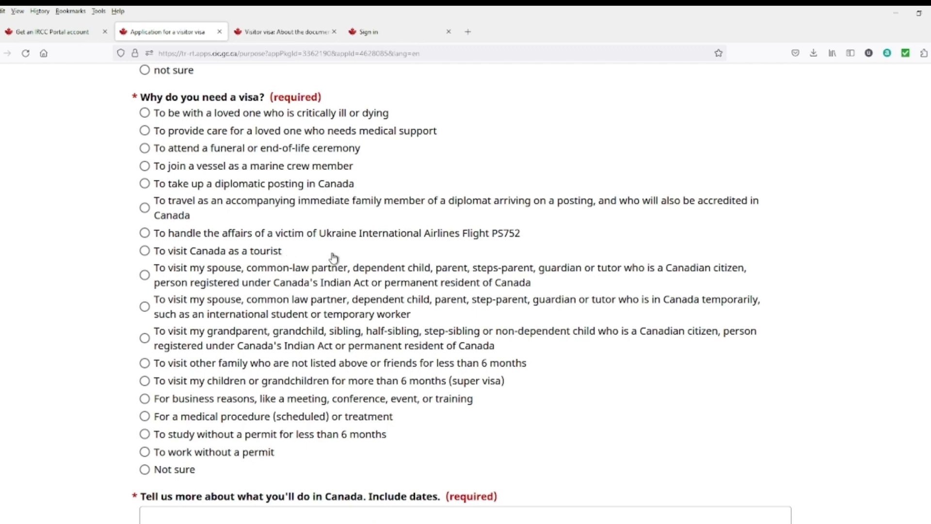
left_click(145, 252)
scroll(237, 257, "down", 2)
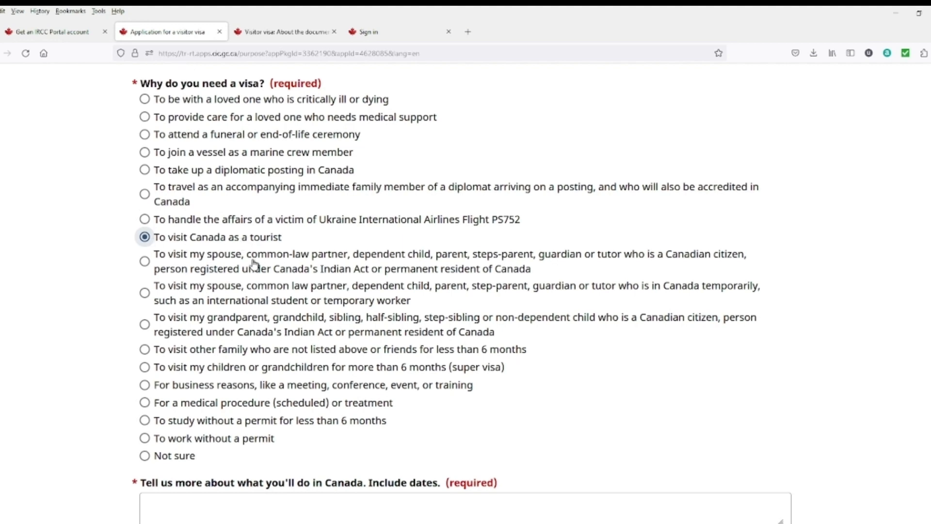
scroll(288, 239, "down", 2)
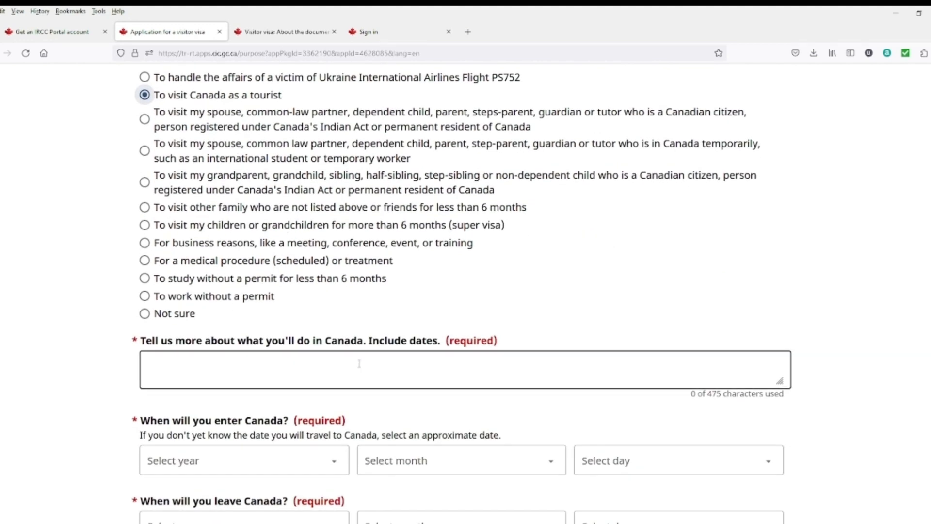
scroll(223, 334, "down", 1)
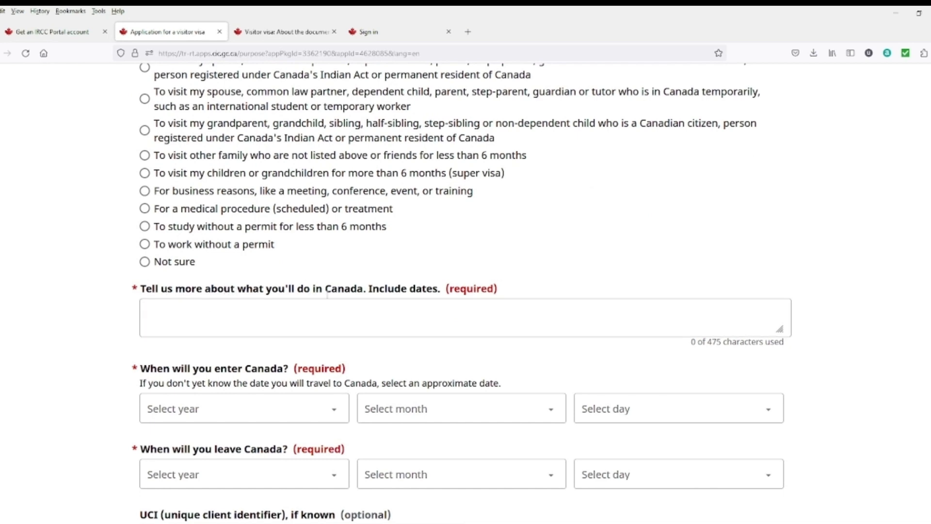
Step: Write the trip description 'want to visit Canada as a tourist with my wife from 23 July 2023 to 30 July 2023'
left_click(344, 318)
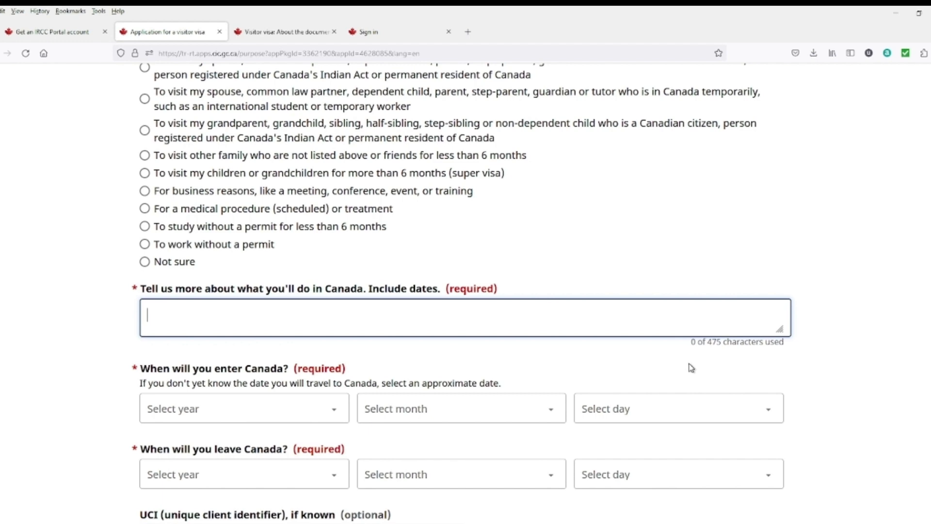
scroll(203, 290, "down", 1)
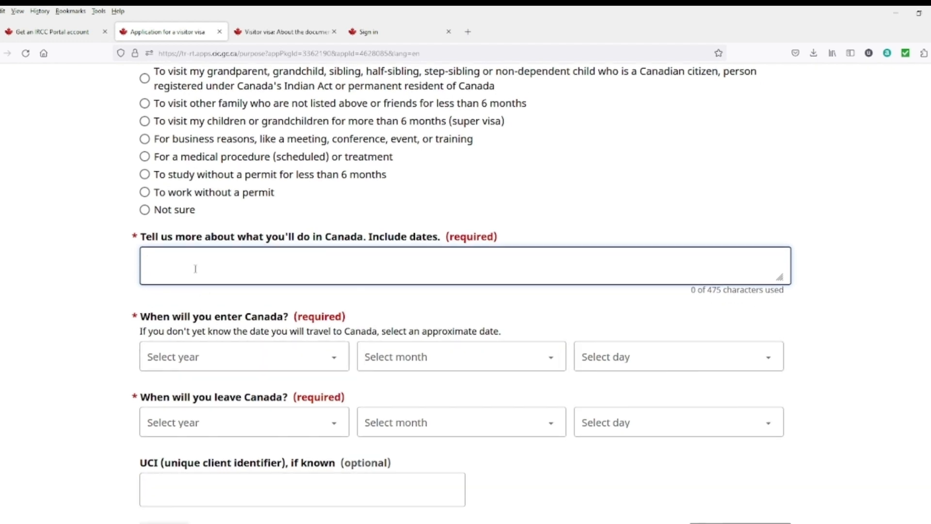
type("want to visit Ca")
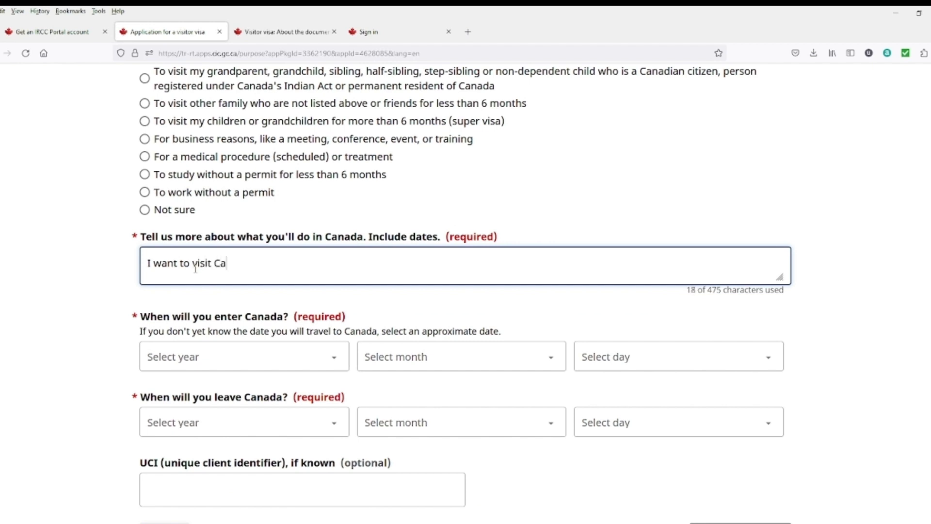
type("nada as a tourist with ")
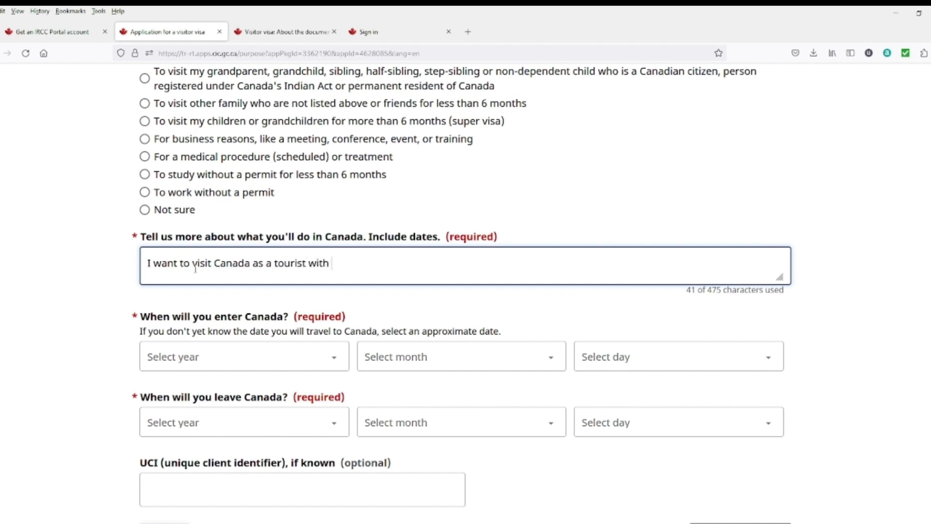
type("my wife from")
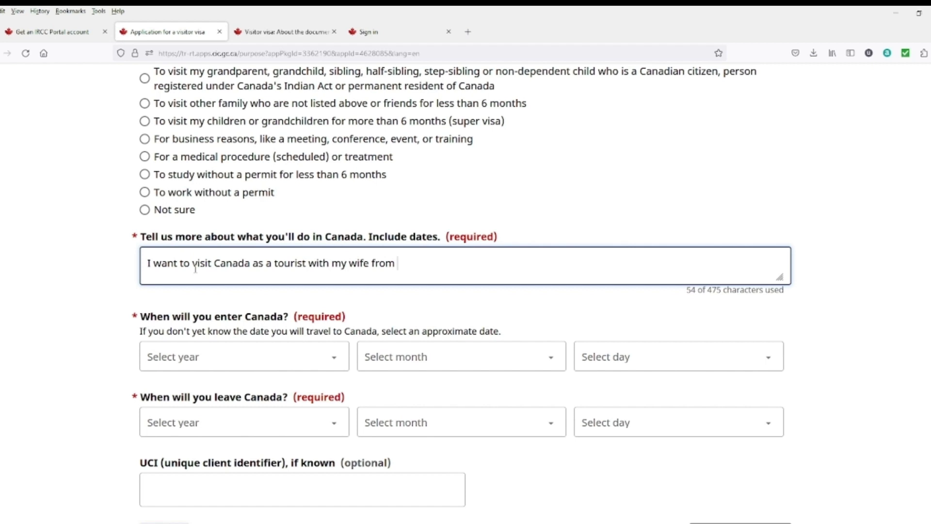
type(" 23 JUly")
key("BackSpace")
key("BackSpace")
key("BackSpace")
type("uly 2023 to")
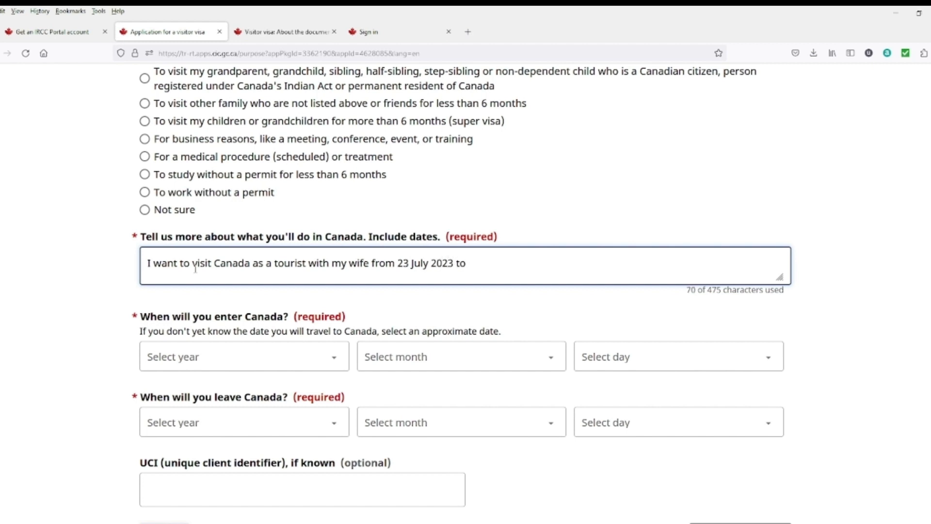
type(" 30 july 2023.")
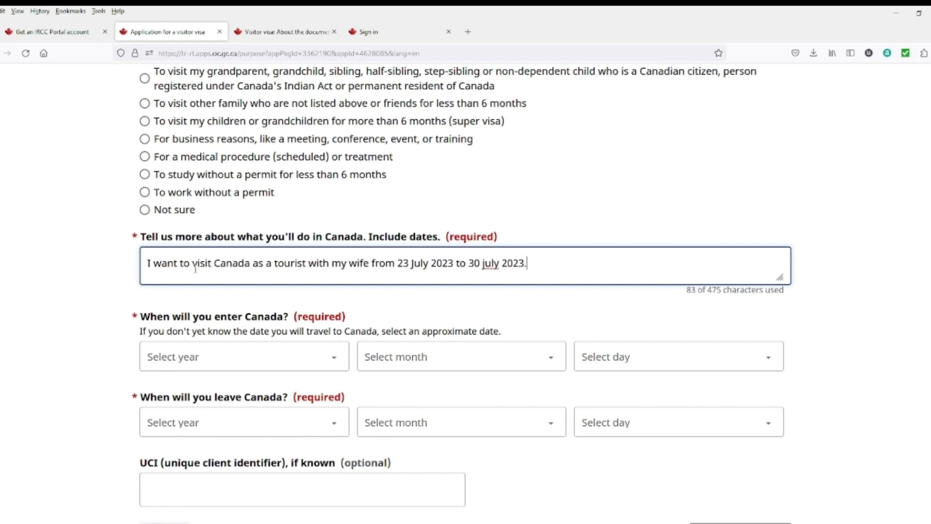
right_click(487, 267)
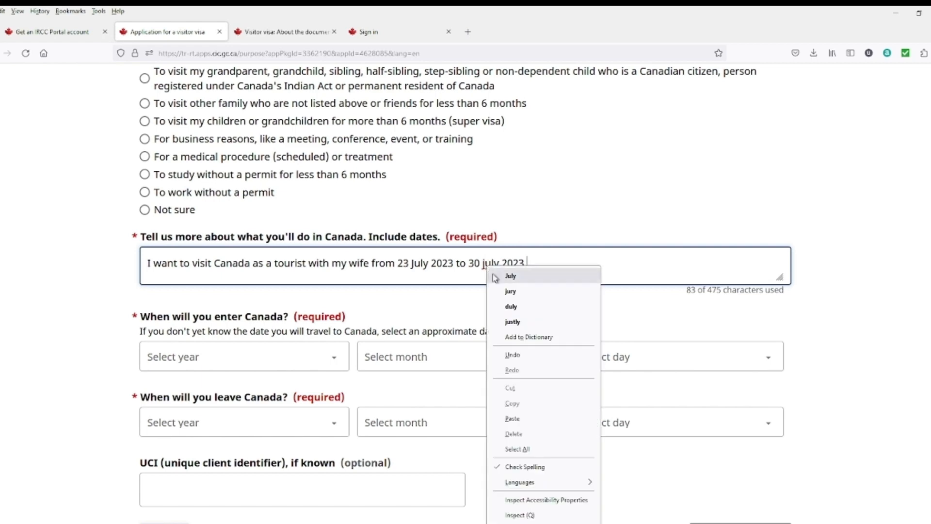
left_click(510, 276)
scroll(358, 308, "down", 2)
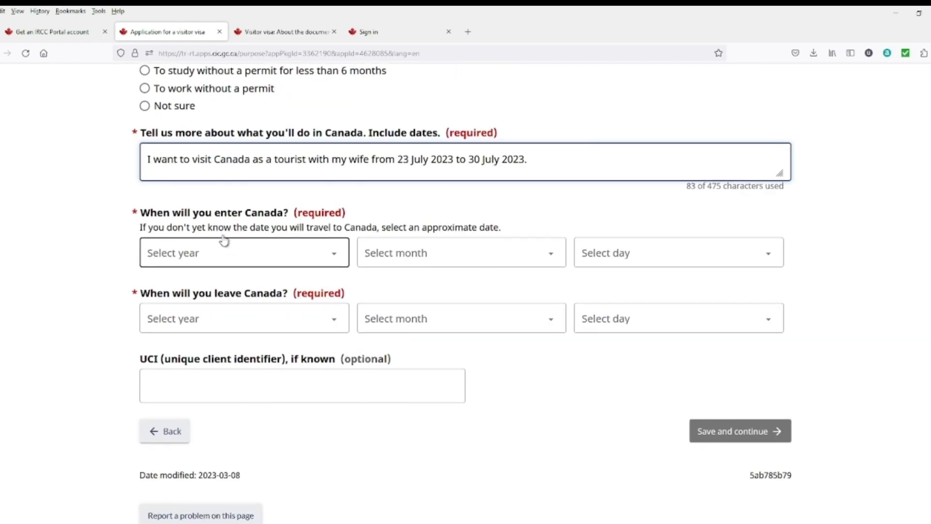
Step: Set the date of entry to Canada to 23 July 2023
left_click(307, 259)
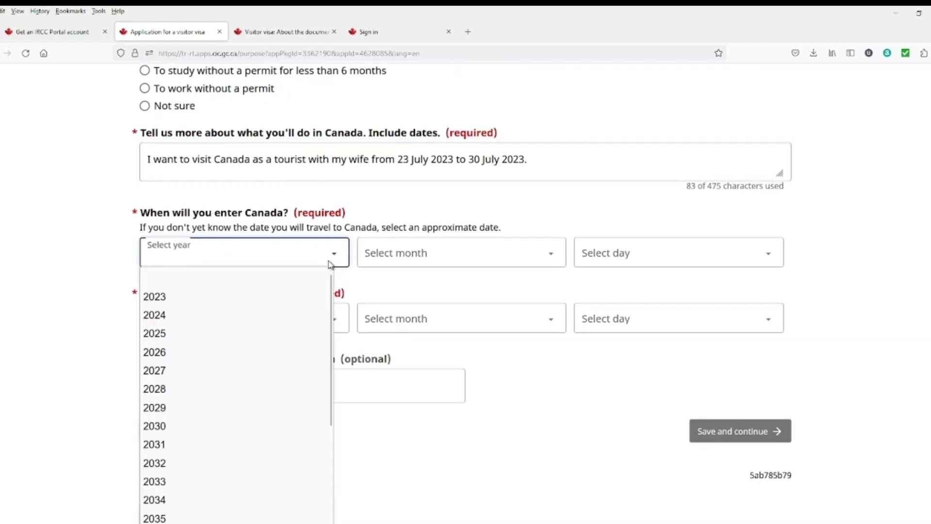
left_click(213, 299)
left_click(433, 265)
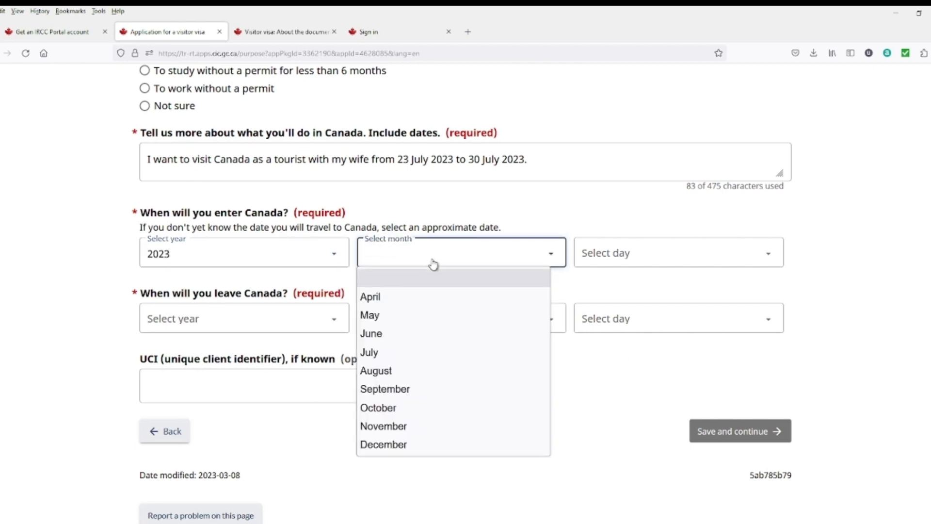
left_click(384, 356)
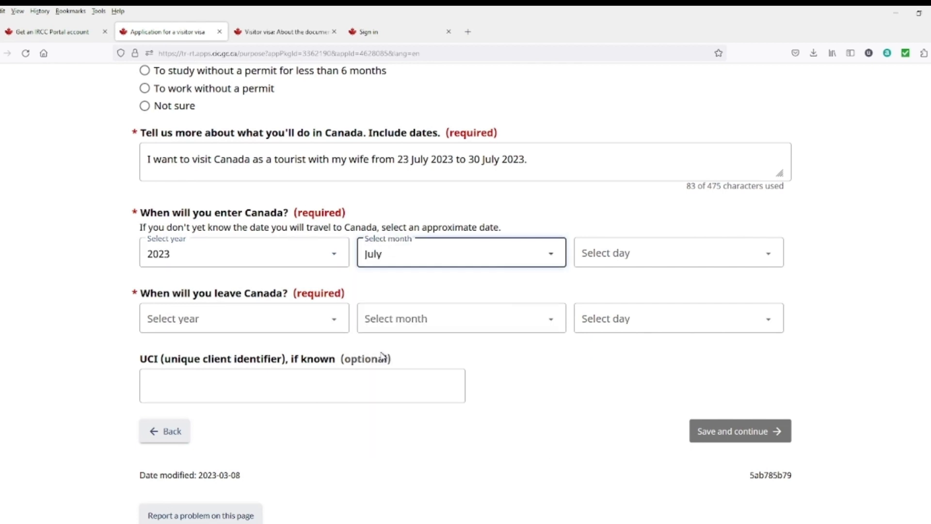
left_click(659, 253)
scroll(604, 445, "down", 5)
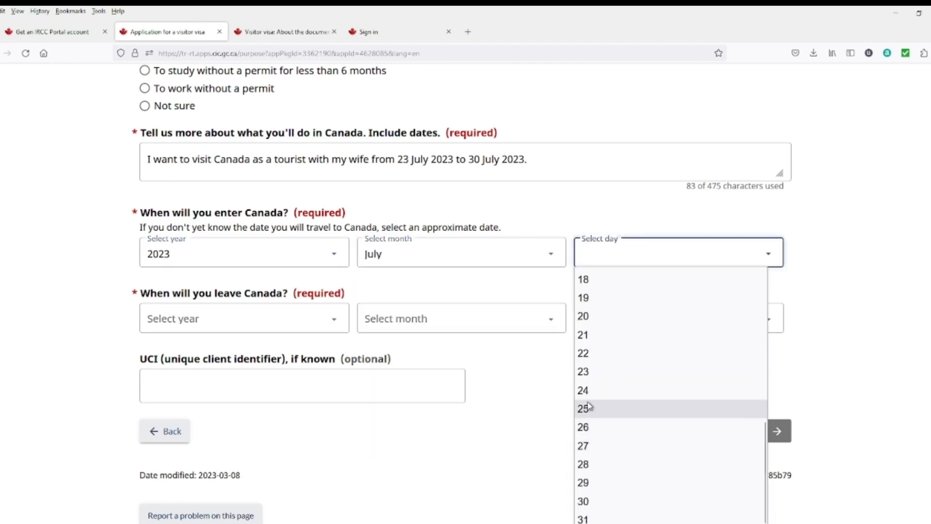
left_click(590, 378)
Step: Set the date of leaving Canada to 30 July 2023
left_click_drag(542, 159, 145, 159)
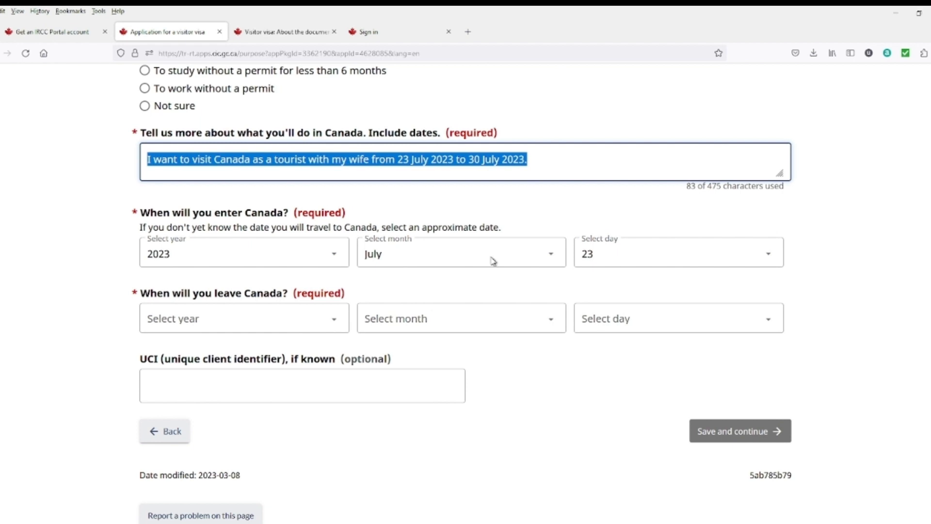
left_click(316, 328)
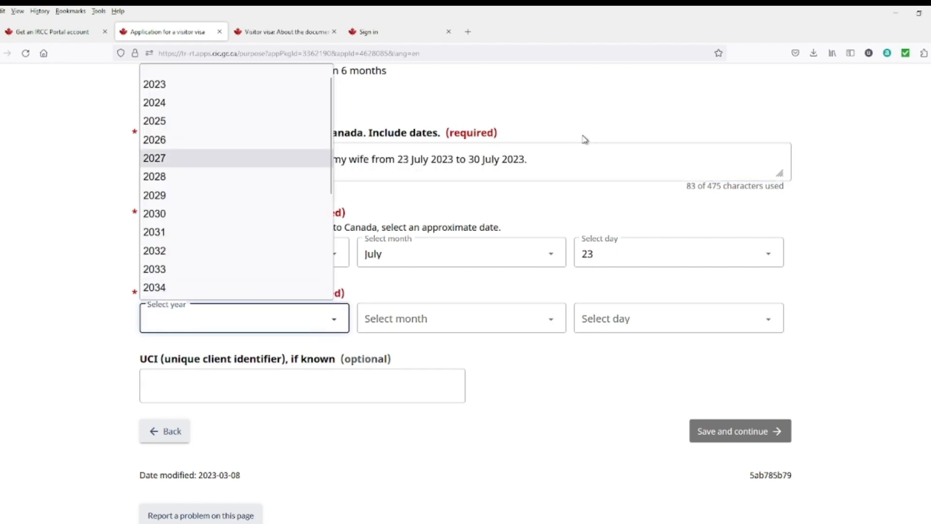
left_click(306, 324)
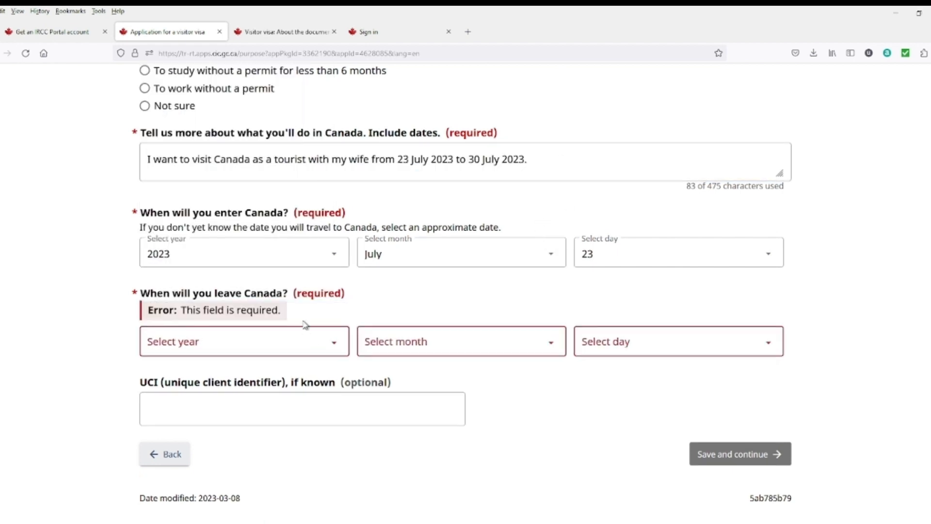
left_click(324, 346)
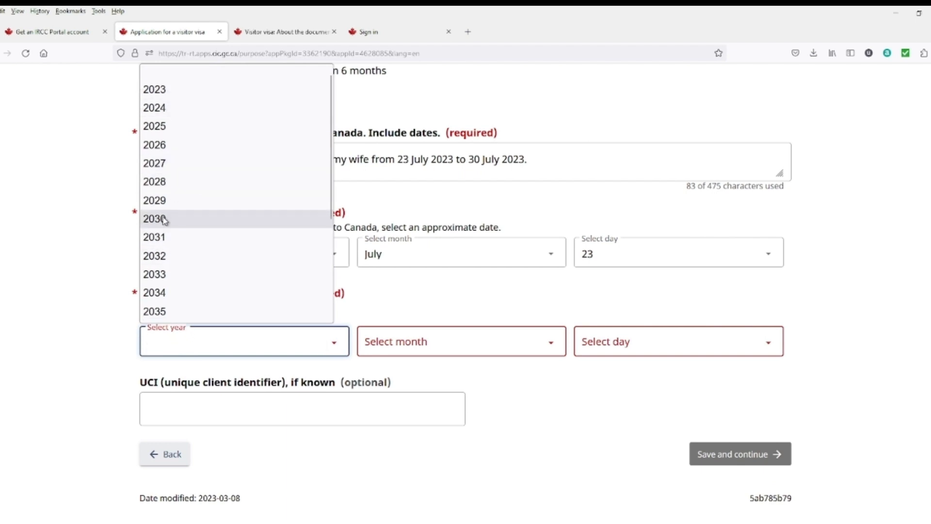
left_click(155, 89)
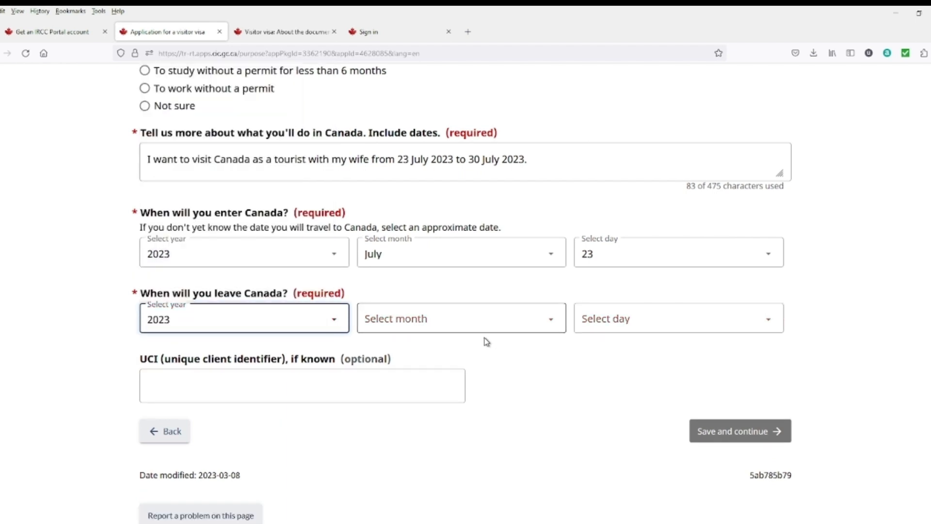
left_click(487, 325)
left_click(403, 418)
left_click(628, 321)
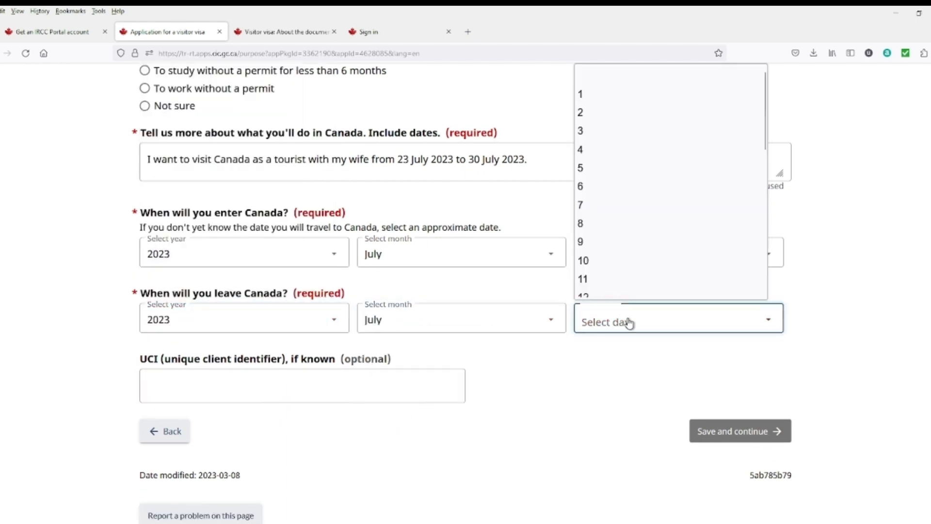
scroll(603, 169, "down", 6)
left_click(587, 288)
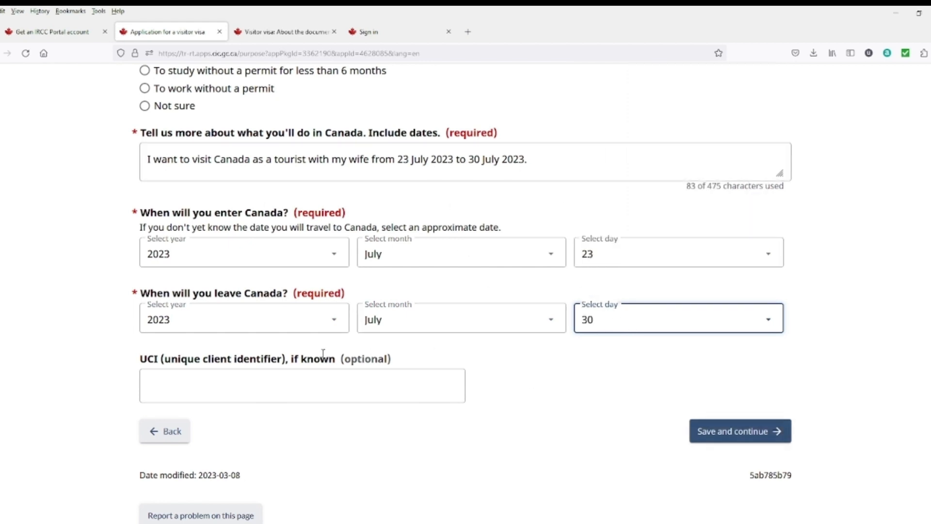
scroll(223, 312, "down", 2)
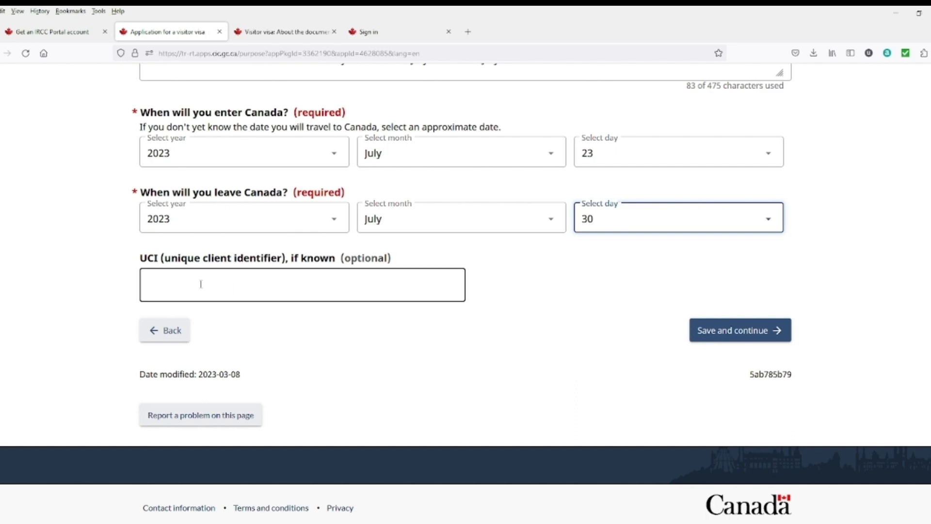
Step: Save the purpose answers and continue from the tourist visitor visa summary into the application
left_click(729, 343)
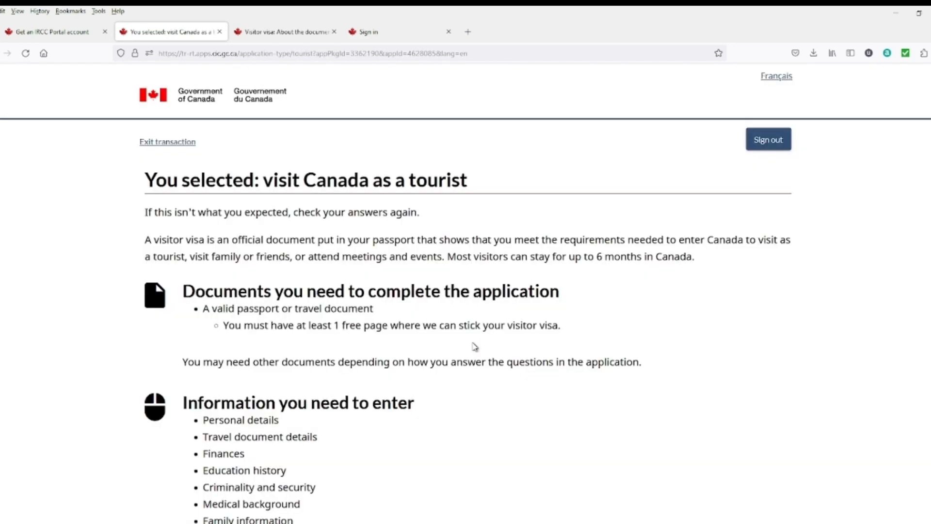
scroll(475, 346, "down", 3)
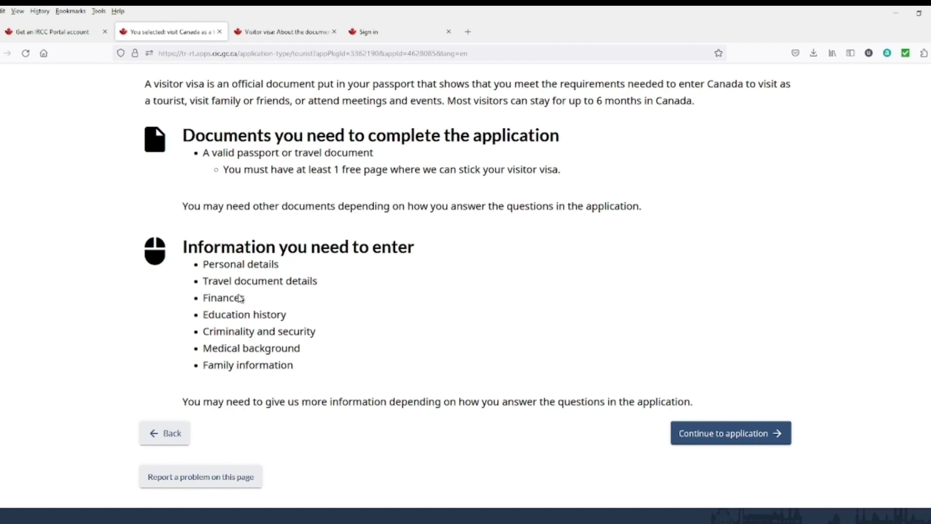
left_click(731, 442)
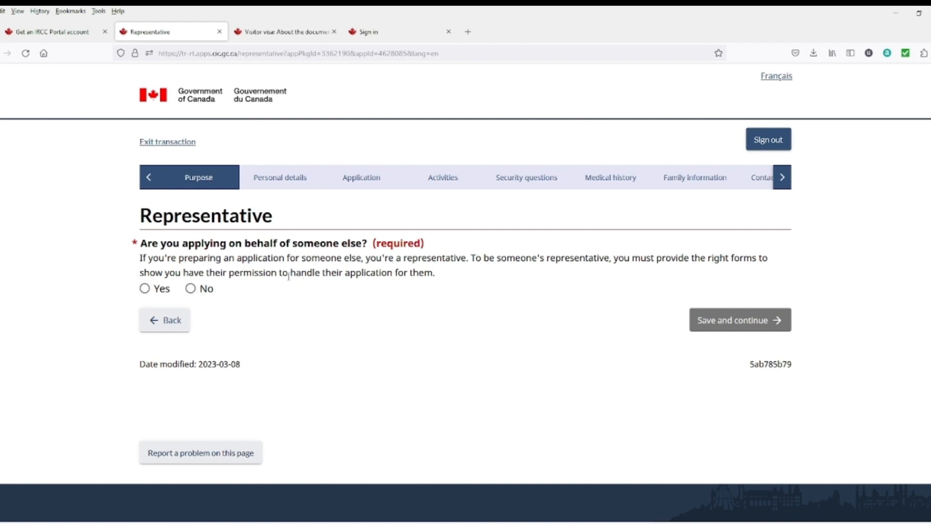
Step: Answer No to applying for someone else, then enter the applicant's surname and given name
left_click(191, 288)
left_click(716, 322)
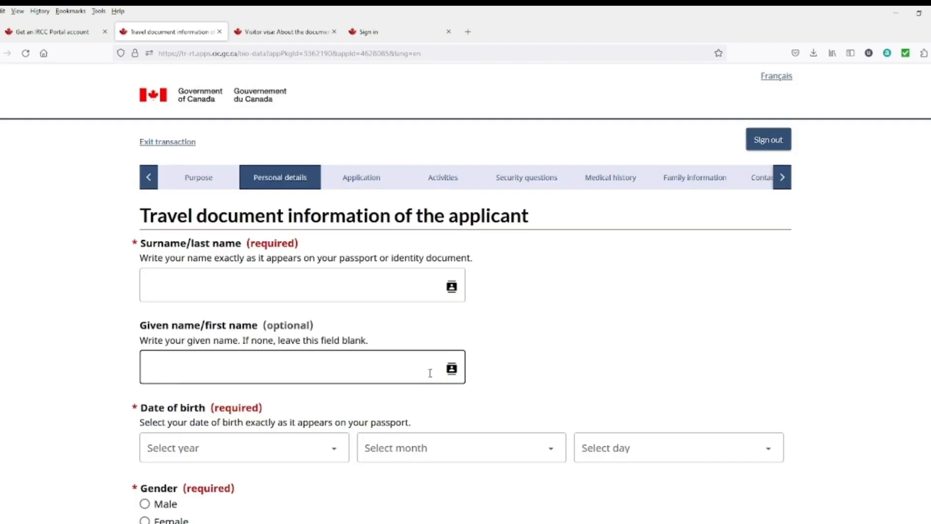
scroll(221, 250, "down", 1)
left_click(235, 237)
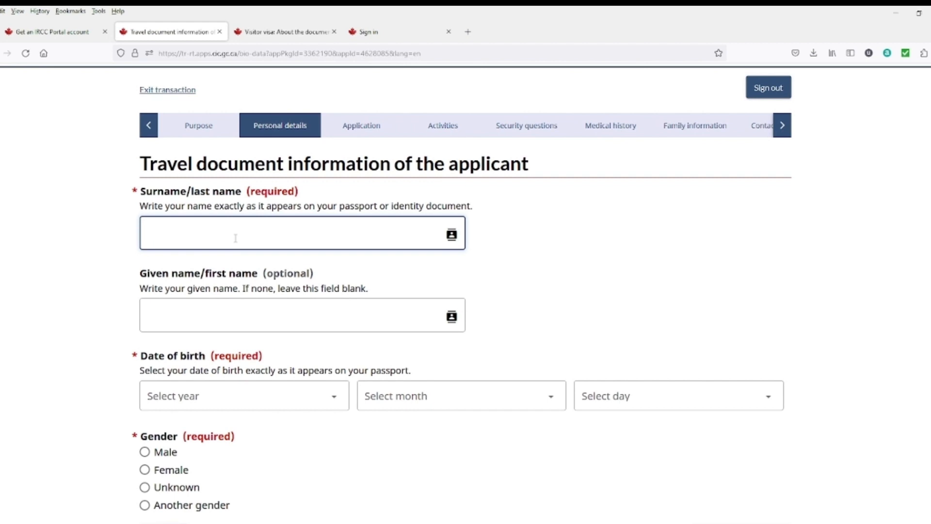
type("Az")
left_click_drag(195, 232, 128, 233)
left_click(162, 310)
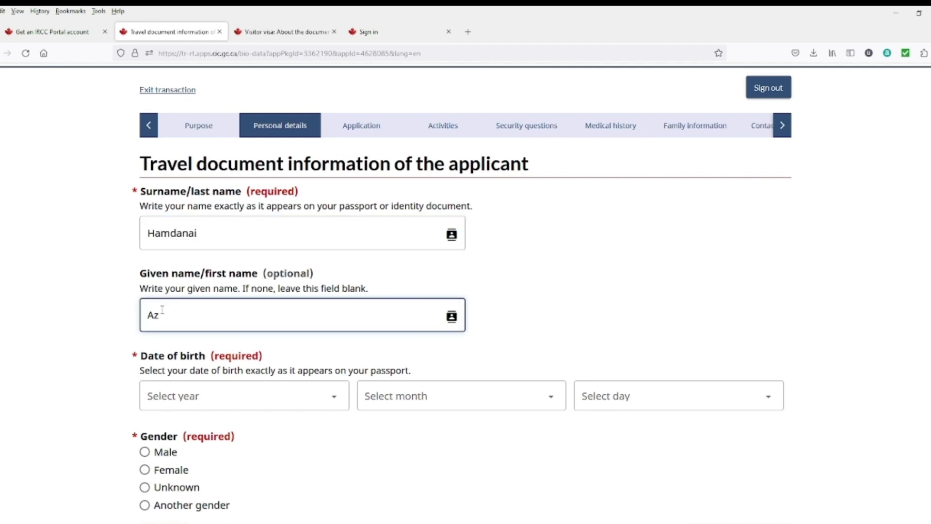
Step: Set birth date 1 January 2000 and gender Male, then save the page
scroll(163, 309, "down", 3)
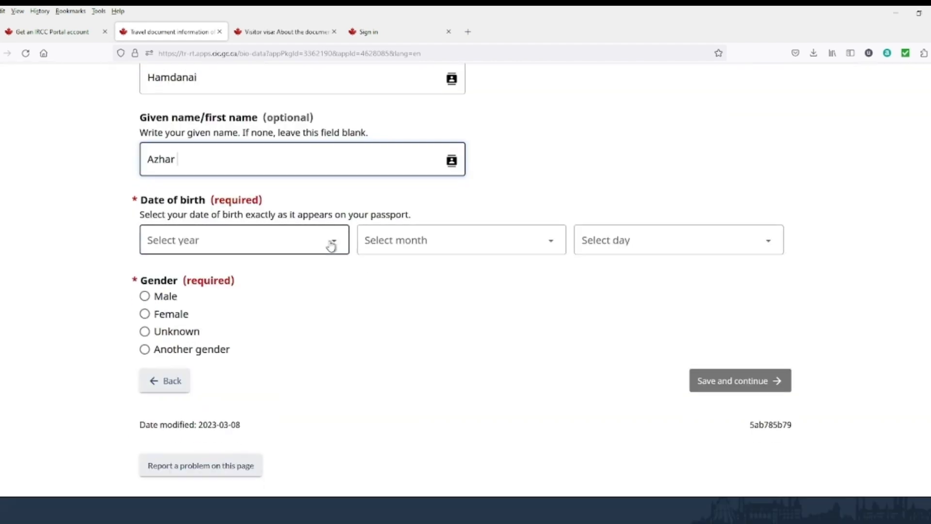
left_click(305, 247)
scroll(189, 310, "down", 10)
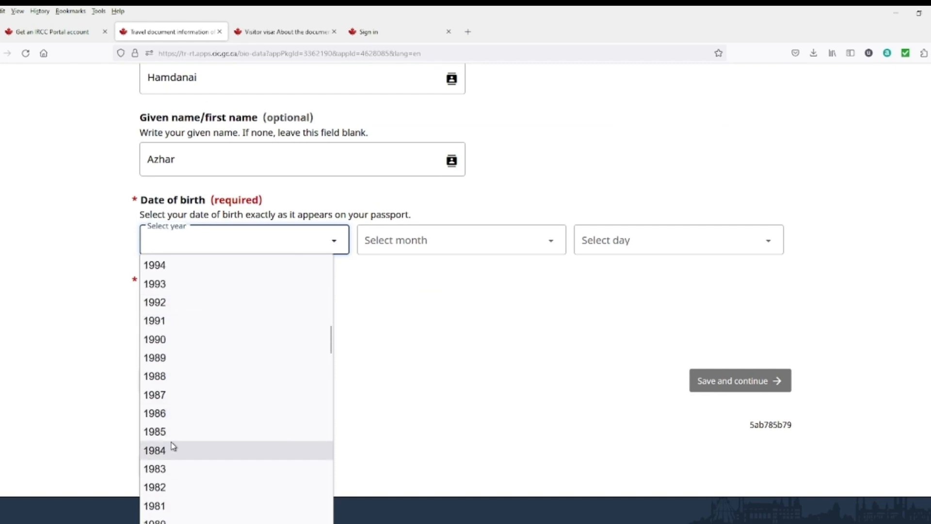
scroll(174, 447, "up", 4)
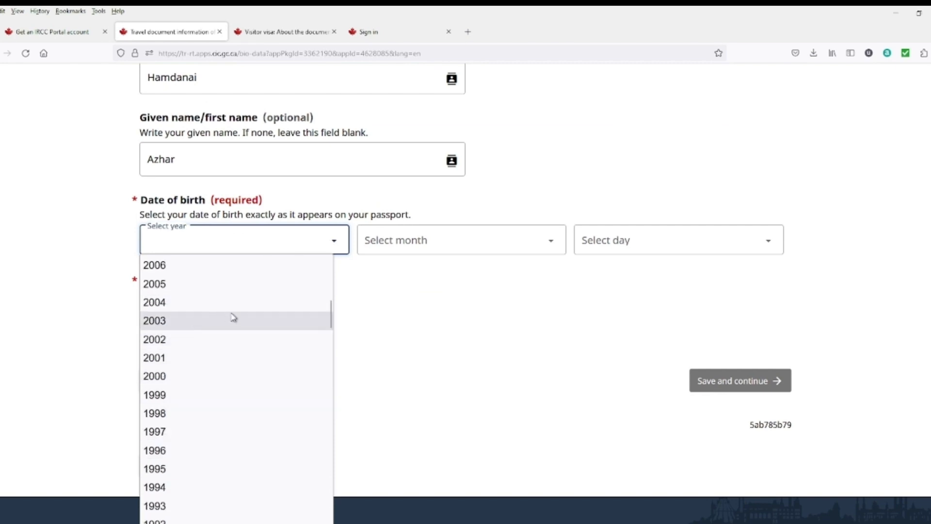
left_click(172, 381)
left_click(532, 247)
left_click(402, 303)
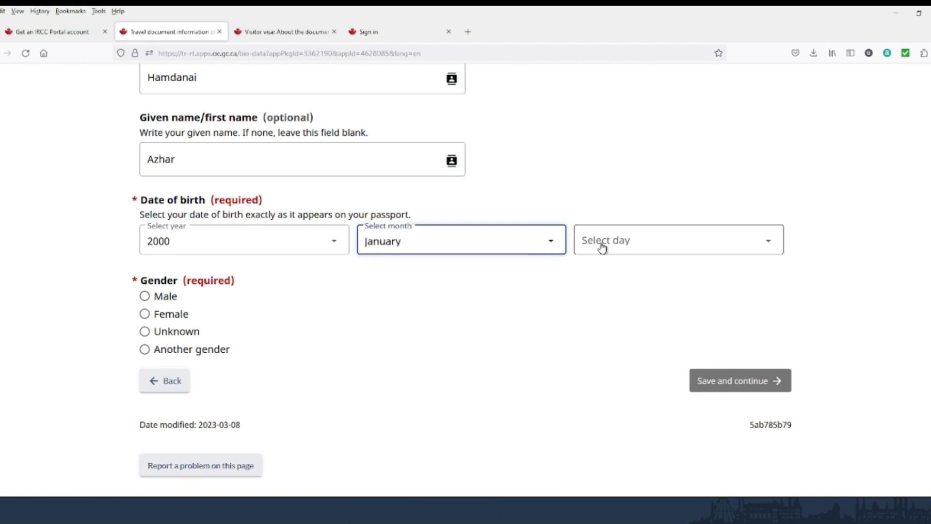
left_click(601, 245)
scroll(610, 436, "down", 4)
scroll(609, 436, "up", 4)
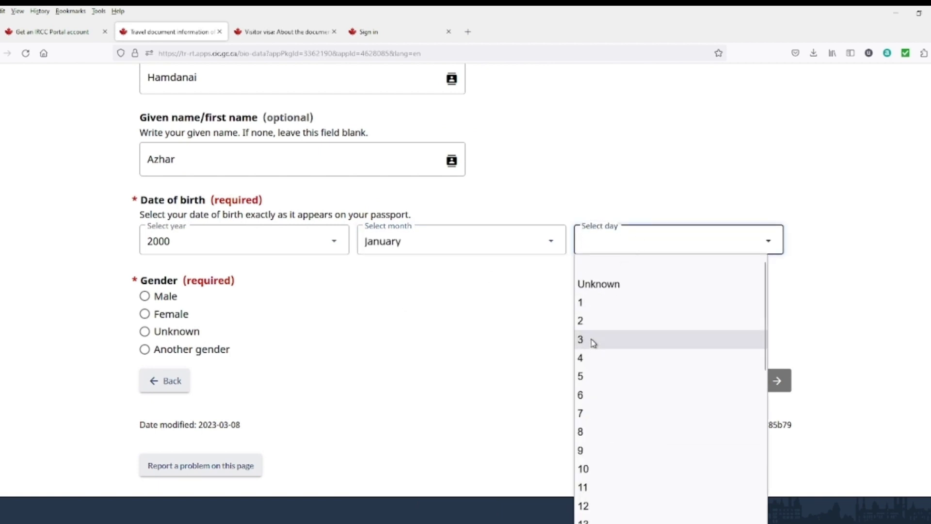
left_click(594, 305)
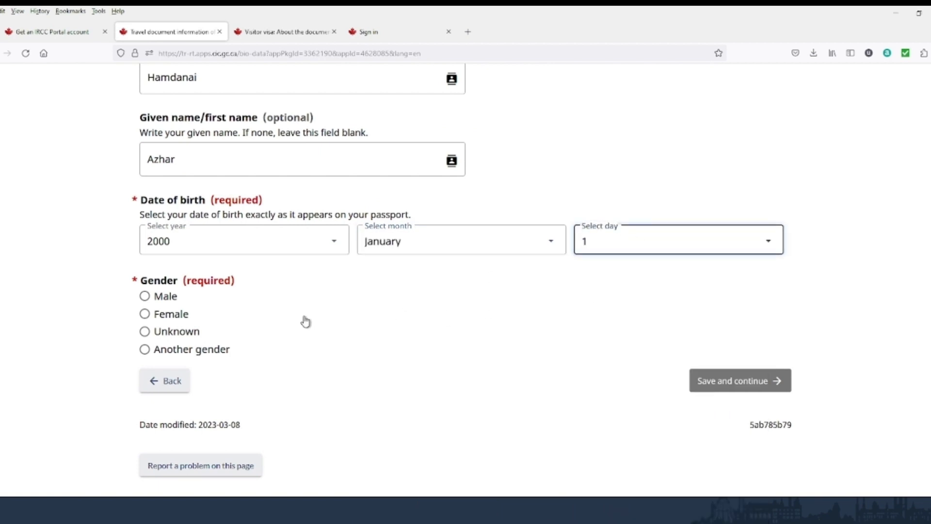
left_click(145, 296)
scroll(160, 303, "down", 1)
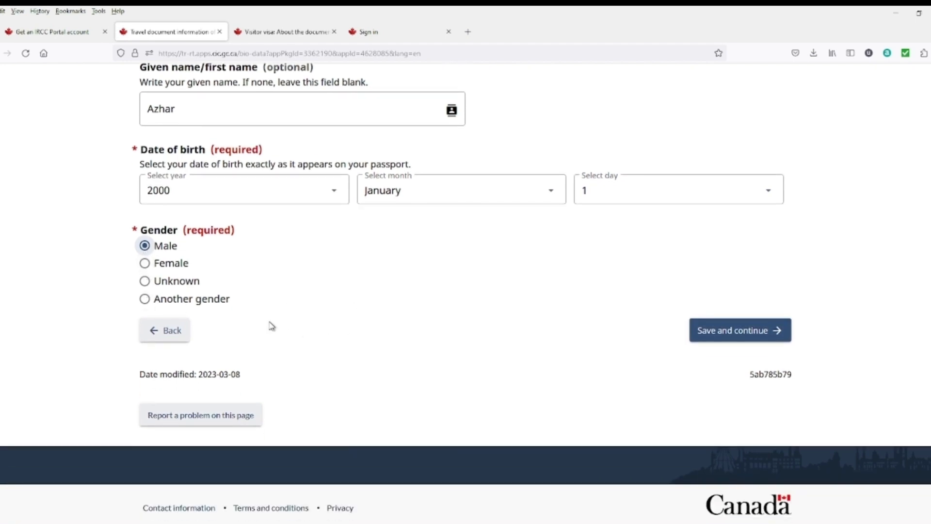
left_click(735, 339)
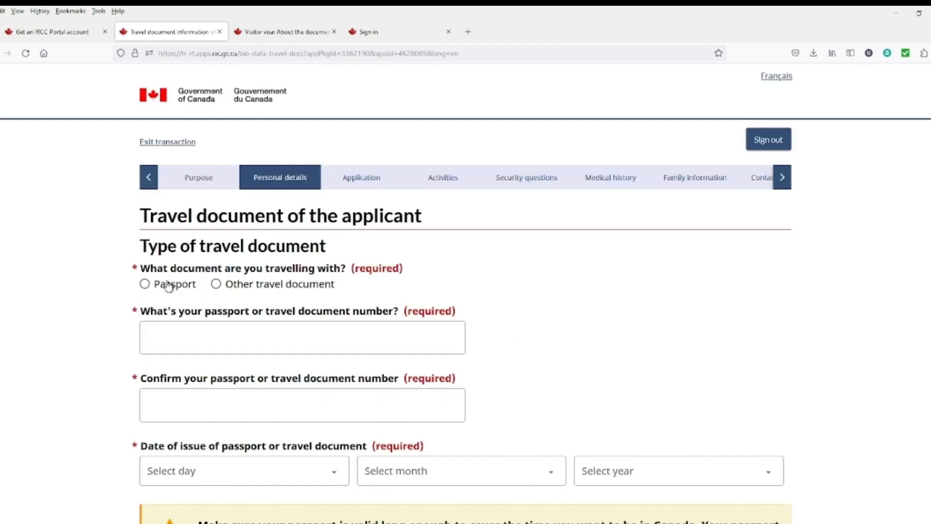
Step: Choose a regular passport with country code PAK (Pakistan) and Pakistan nationality
left_click(168, 286)
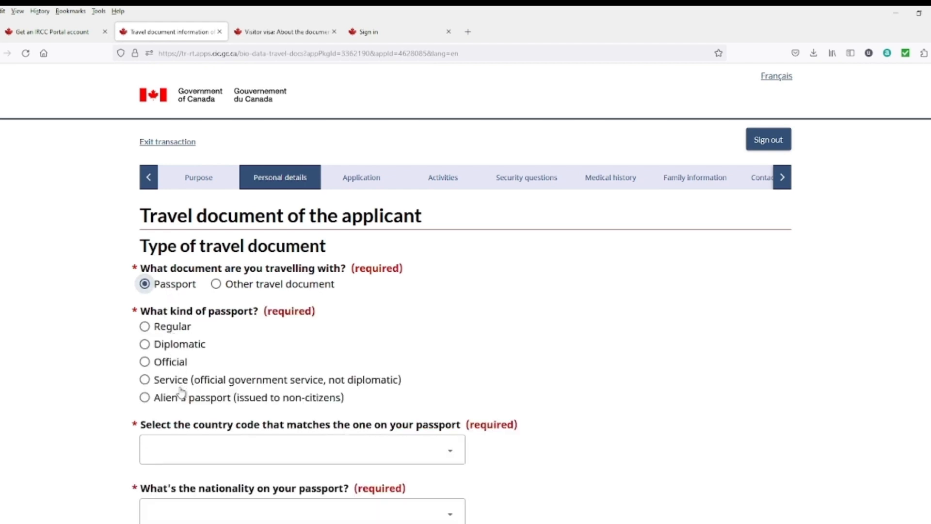
left_click(152, 328)
scroll(340, 335, "down", 2)
left_click(354, 339)
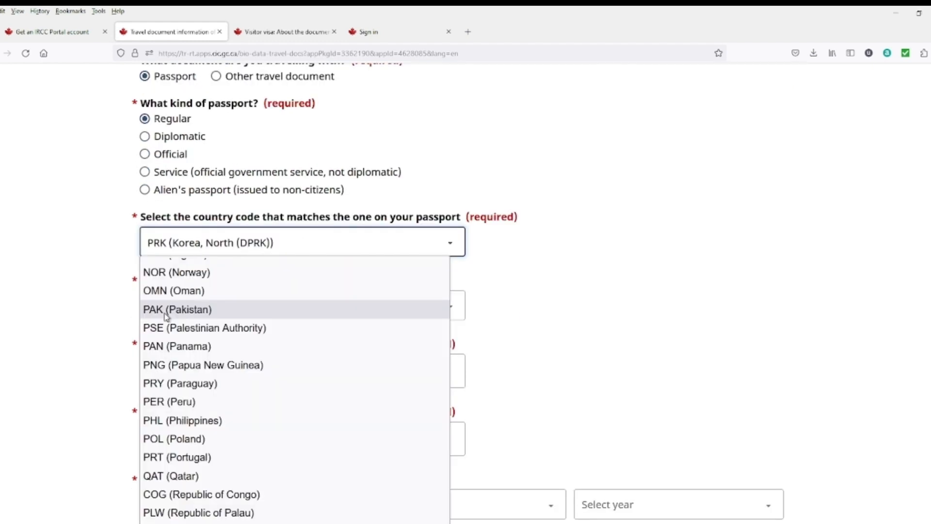
left_click(167, 313)
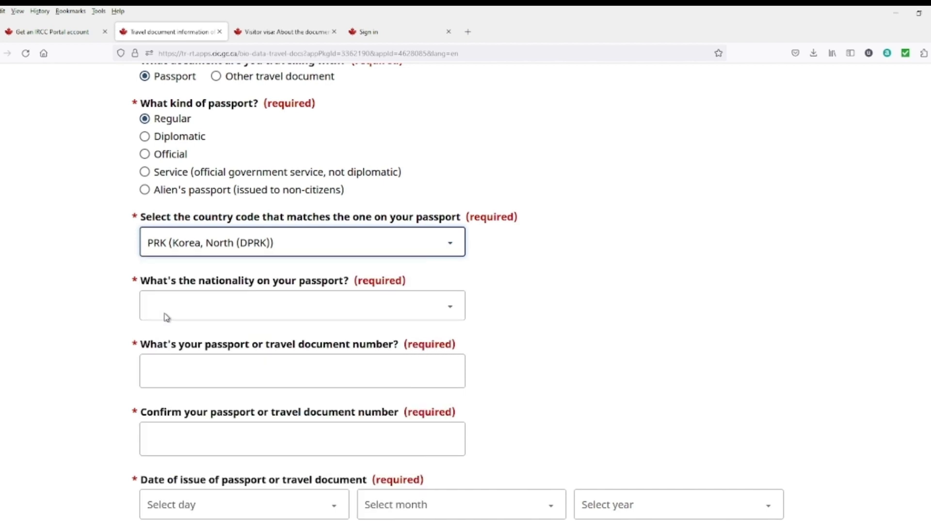
left_click(230, 315)
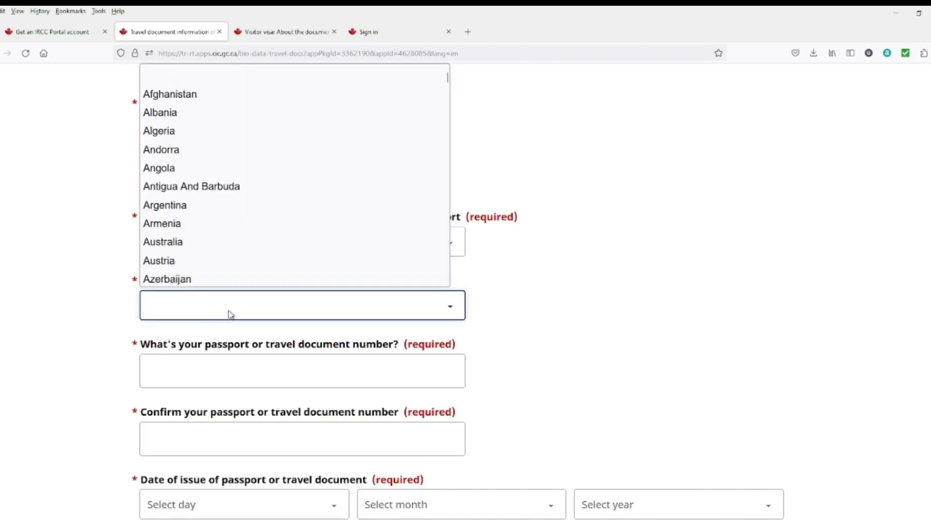
key("p")
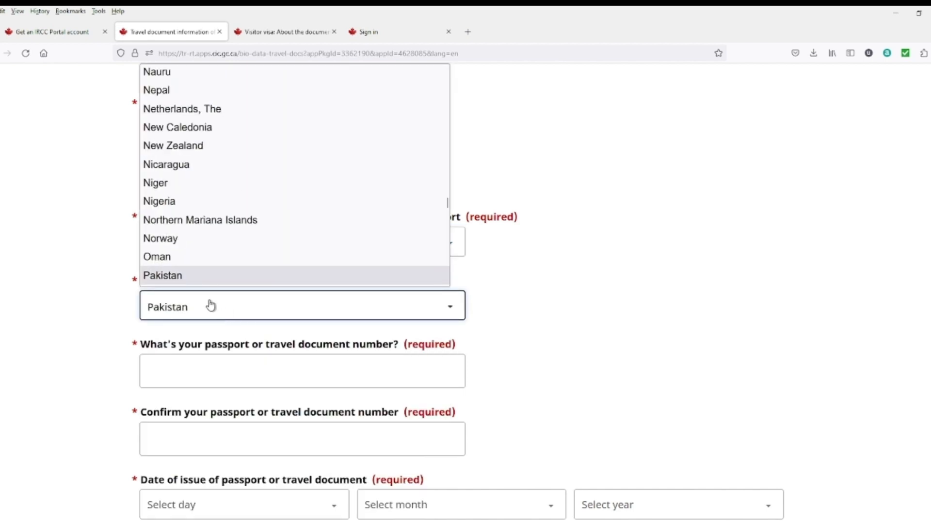
left_click(201, 284)
Step: Paste the passport number into the passport number field and move to its confirmation field
scroll(229, 344, "down", 1)
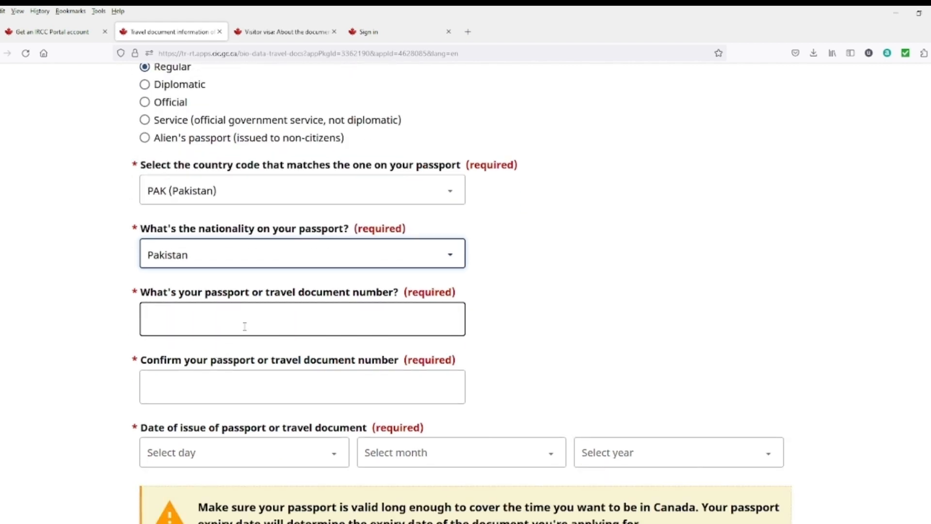
left_click(244, 326)
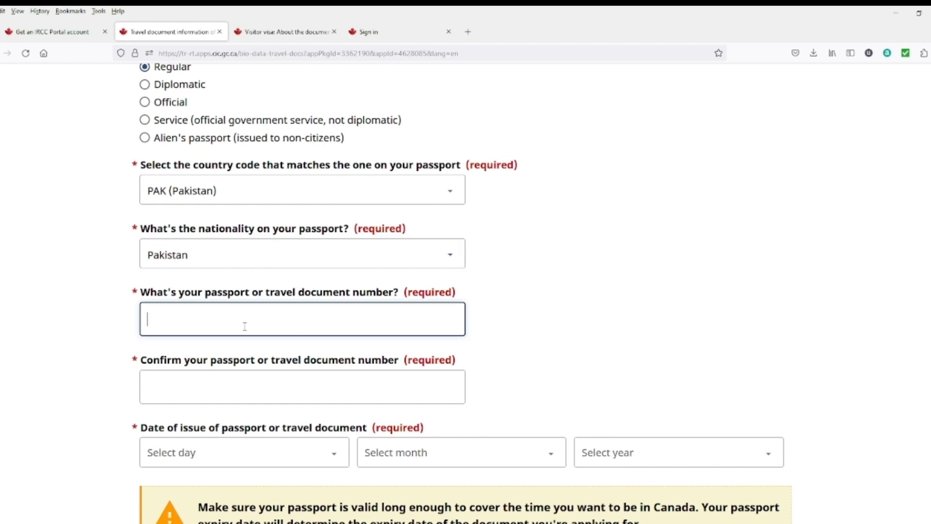
type("XY12345678")
left_click(244, 388)
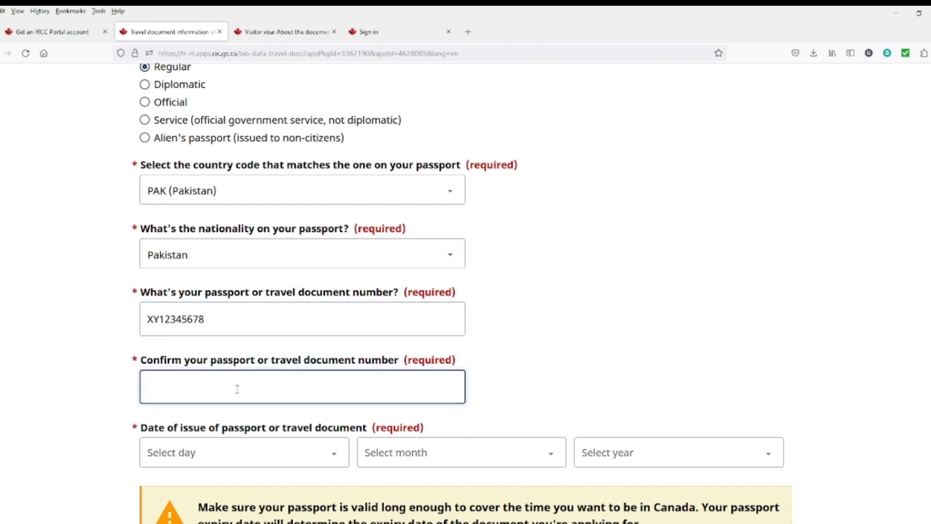
scroll(218, 373, "down", 1)
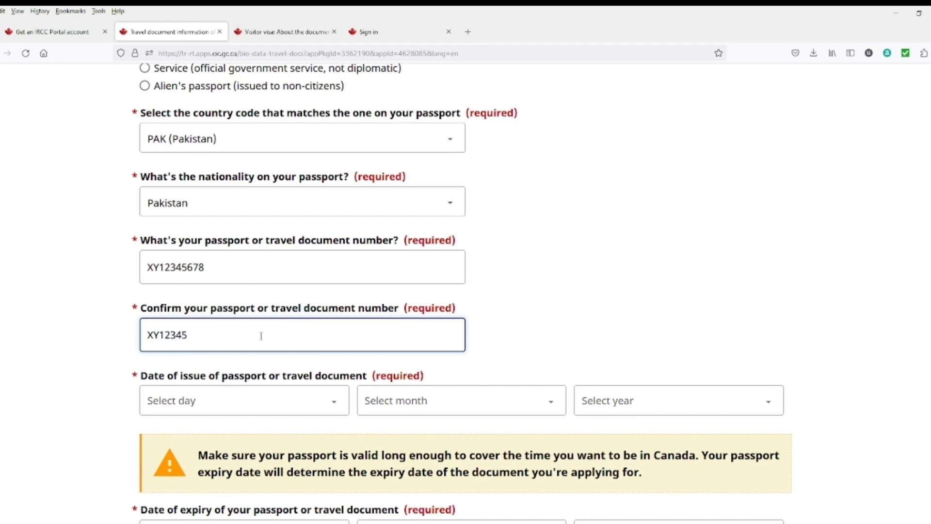
scroll(277, 347, "down", 2)
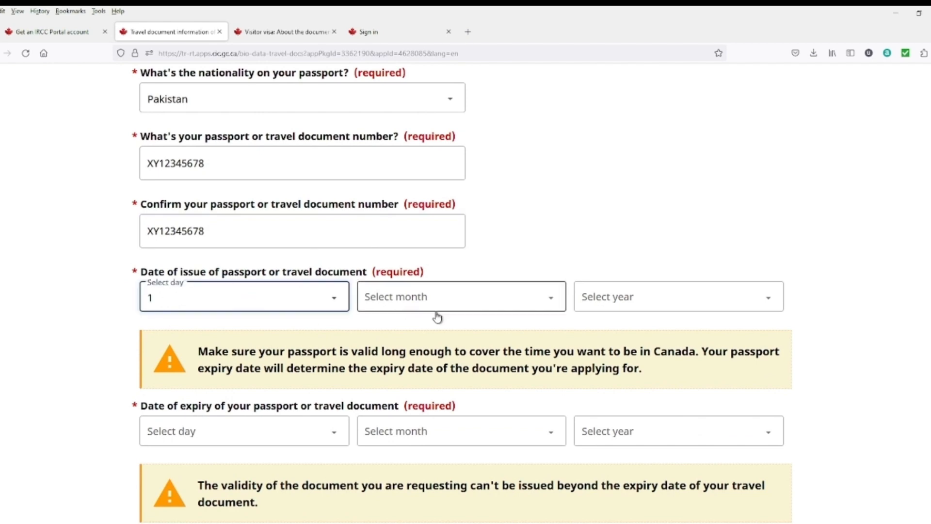
Step: Set the passport issue date to 1 January 2020
left_click(453, 306)
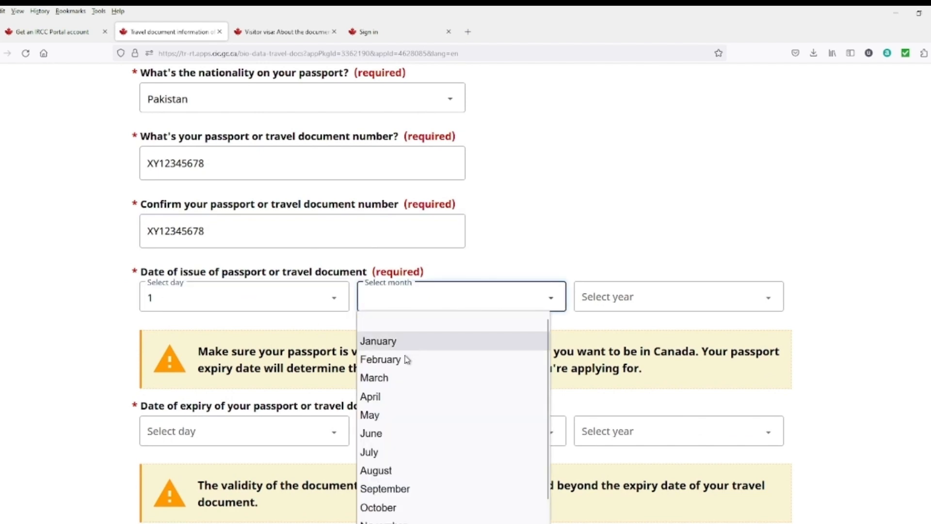
left_click(414, 341)
left_click(646, 308)
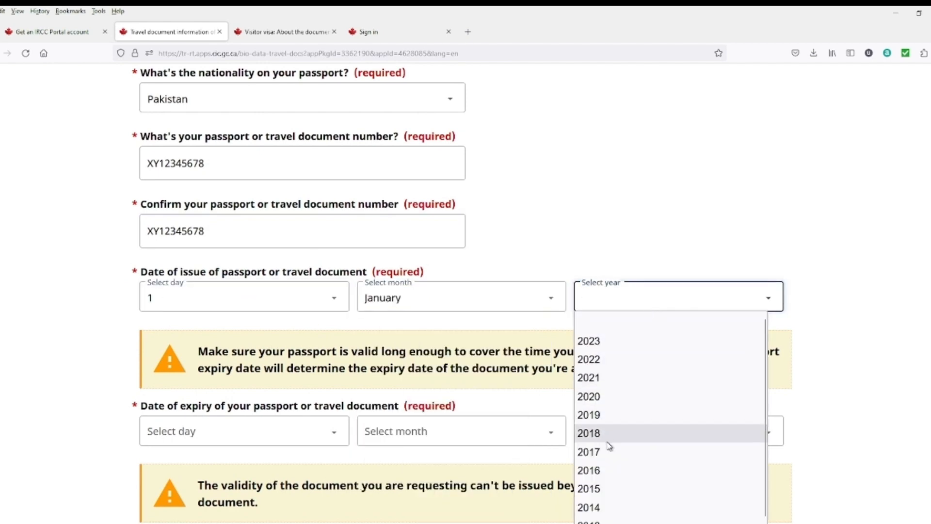
left_click(593, 391)
scroll(279, 421, "down", 2)
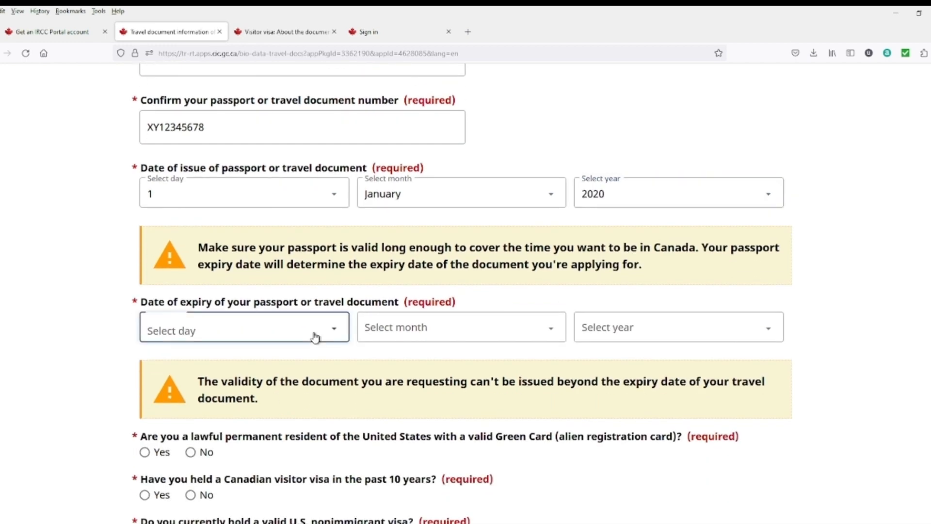
Step: Set the passport expiry date to 31 December 2025
left_click(315, 334)
scroll(180, 299, "down", 4)
scroll(179, 300, "down", 3)
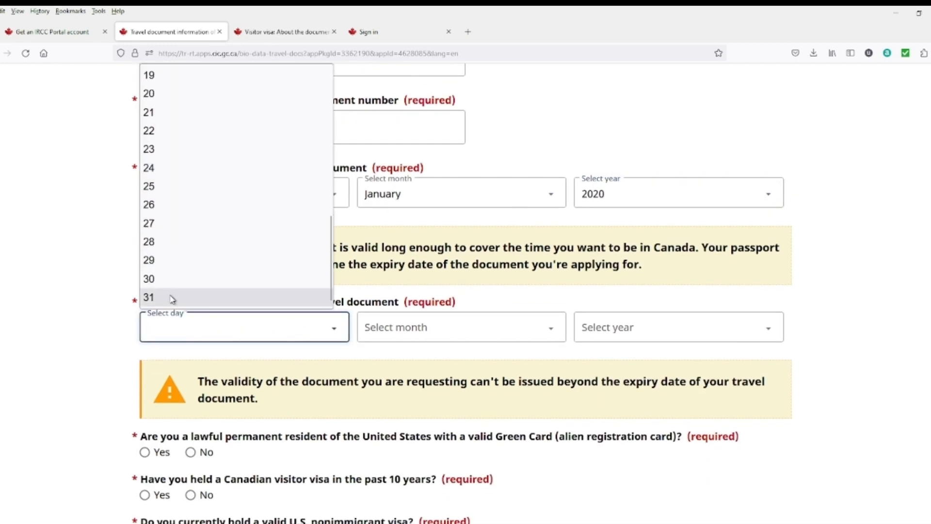
left_click(173, 300)
left_click(517, 336)
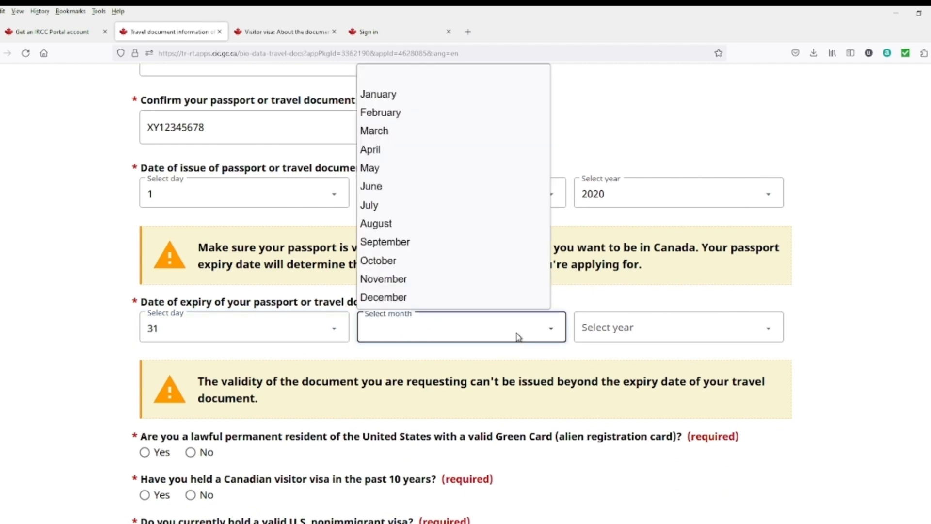
left_click(412, 297)
left_click(629, 332)
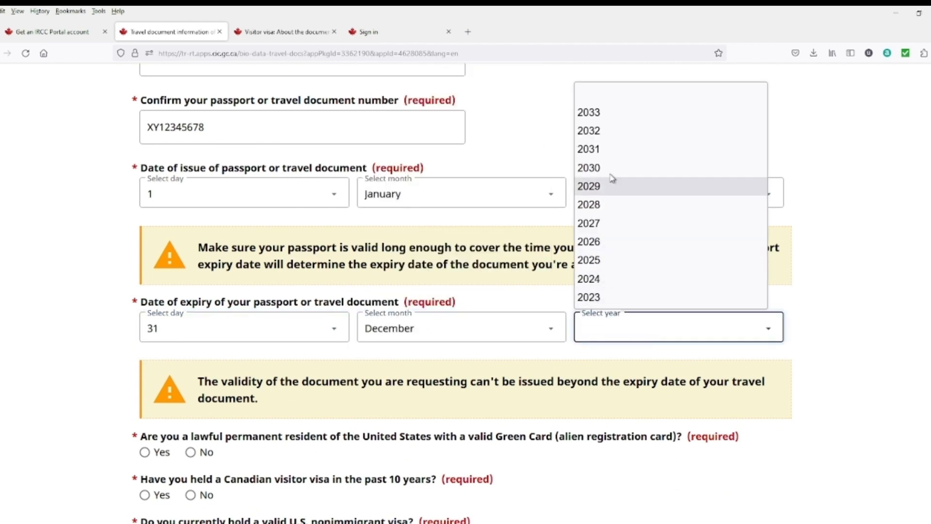
left_click(598, 260)
scroll(313, 385, "down", 4)
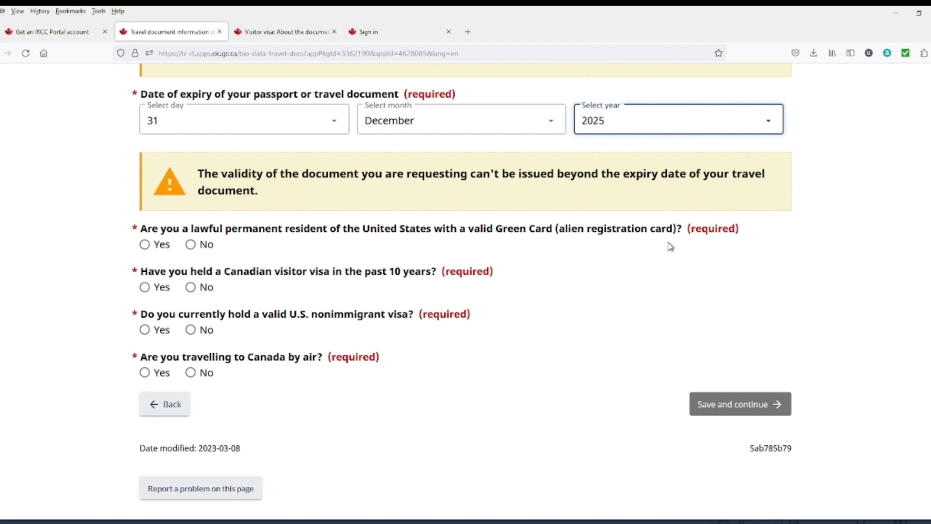
Step: Answer No to Green Card and past Canadian visa, Yes to holding a U.S. nonimmigrant visa
left_click(192, 248)
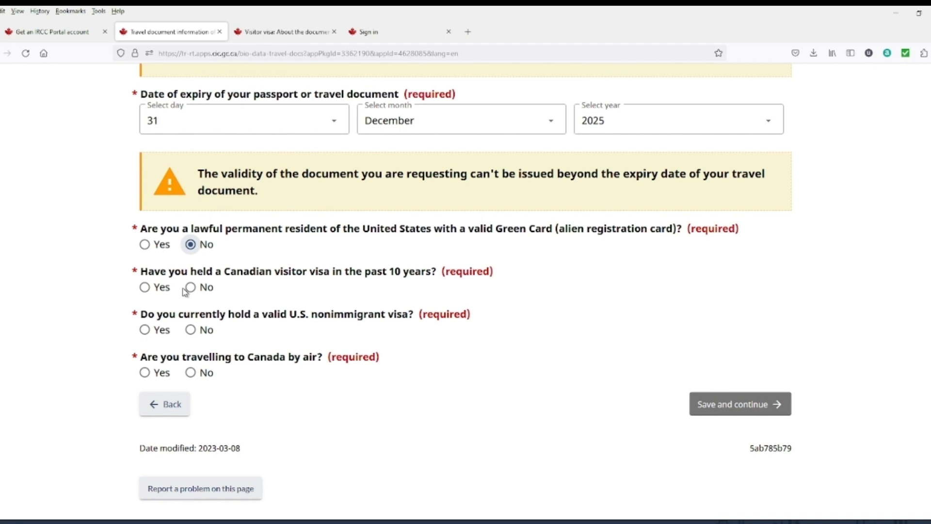
left_click(146, 289)
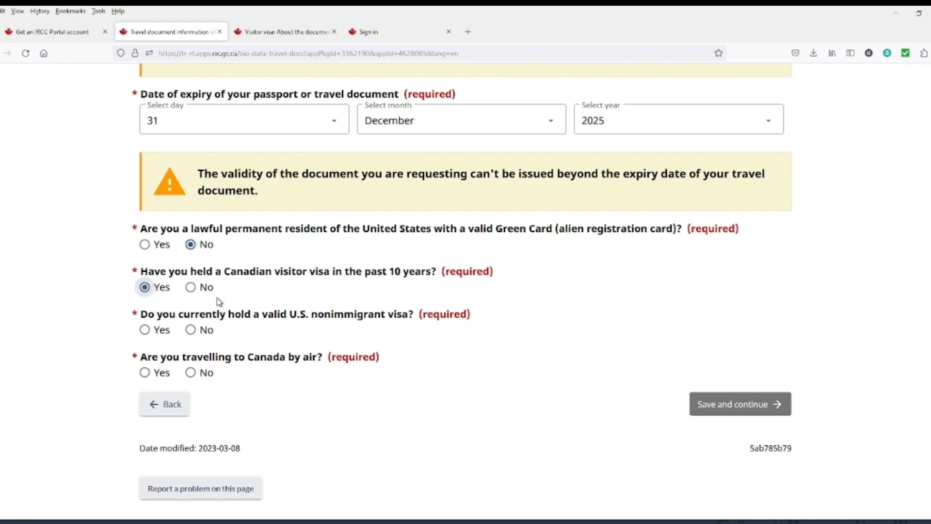
left_click(190, 287)
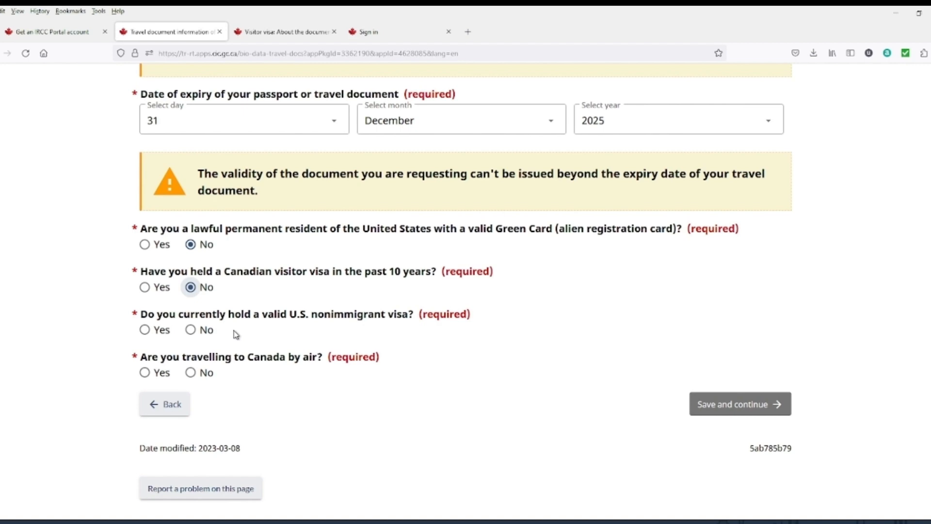
left_click(145, 330)
scroll(218, 351, "down", 2)
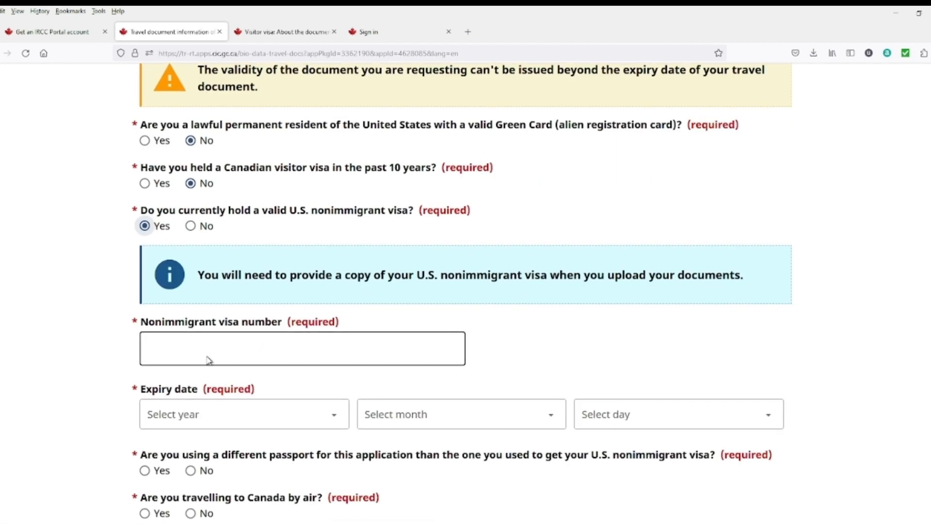
scroll(208, 360, "down", 1)
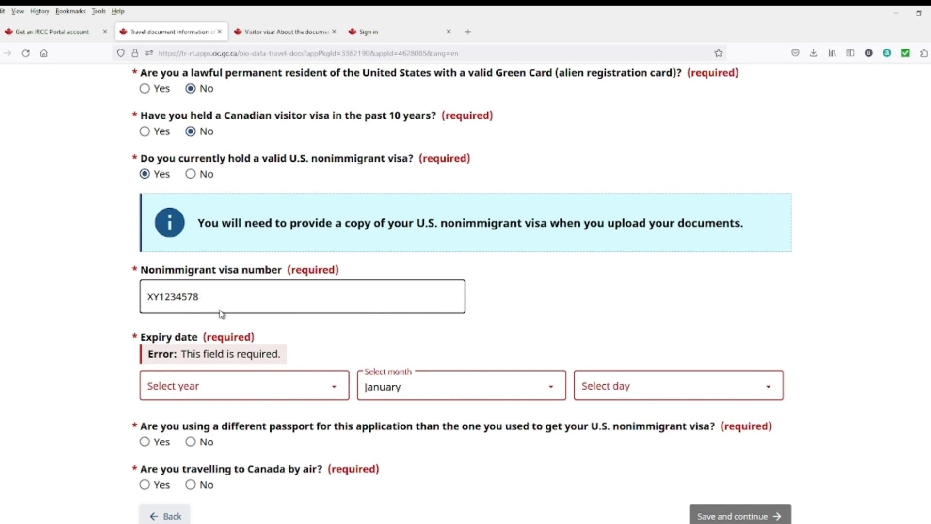
Step: Set the U.S. visa expiry date to 1 January 2025
left_click(315, 395)
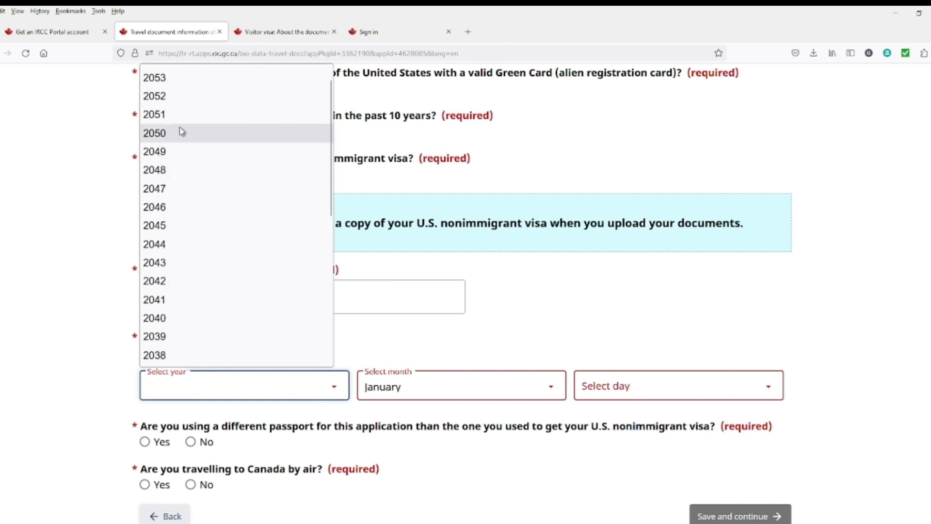
scroll(183, 315, "down", 5)
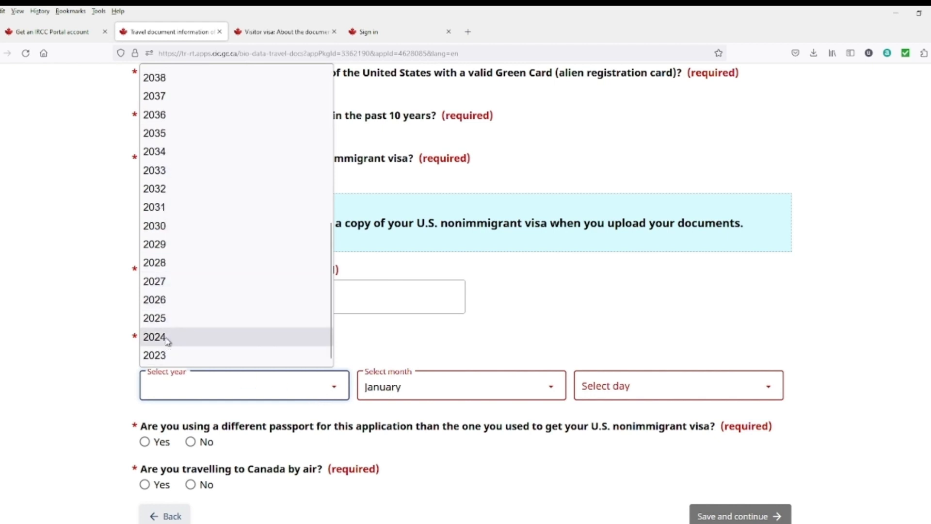
left_click(166, 321)
left_click(439, 390)
left_click(678, 299)
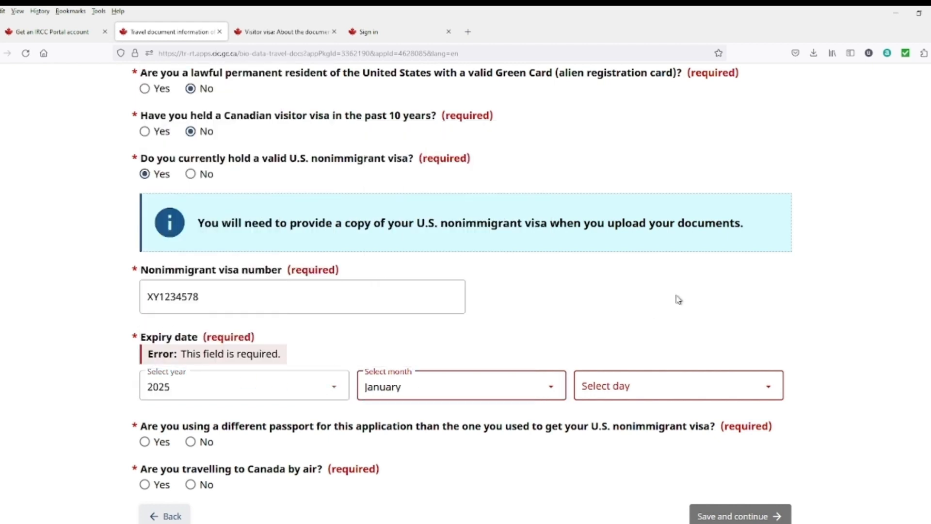
left_click(636, 388)
left_click(586, 93)
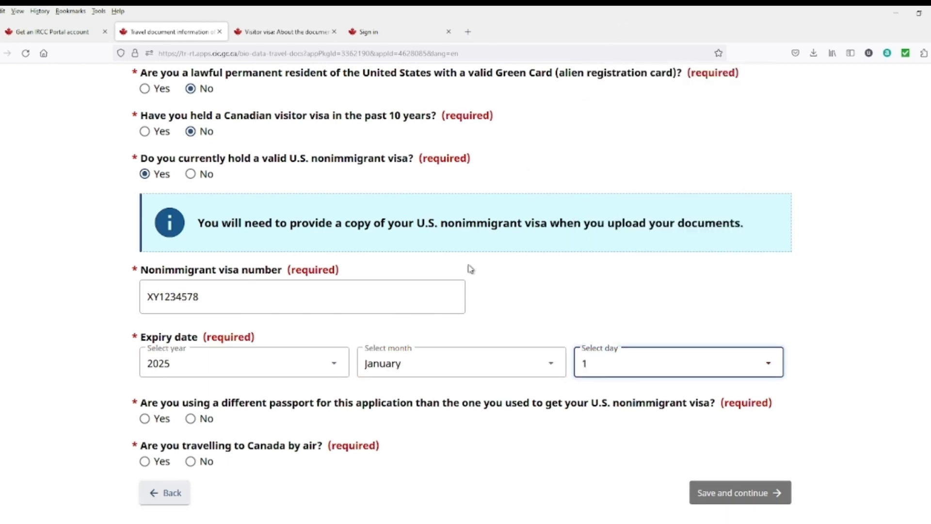
scroll(467, 272, "down", 1)
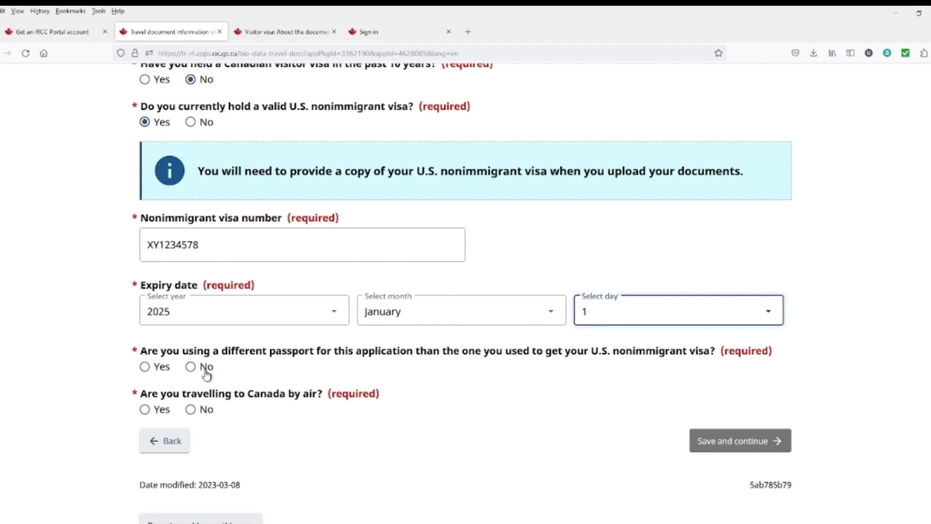
Step: Fix the visa number, answer No to a different passport and Yes to travelling by air, then save
left_click_drag(194, 245, 200, 248)
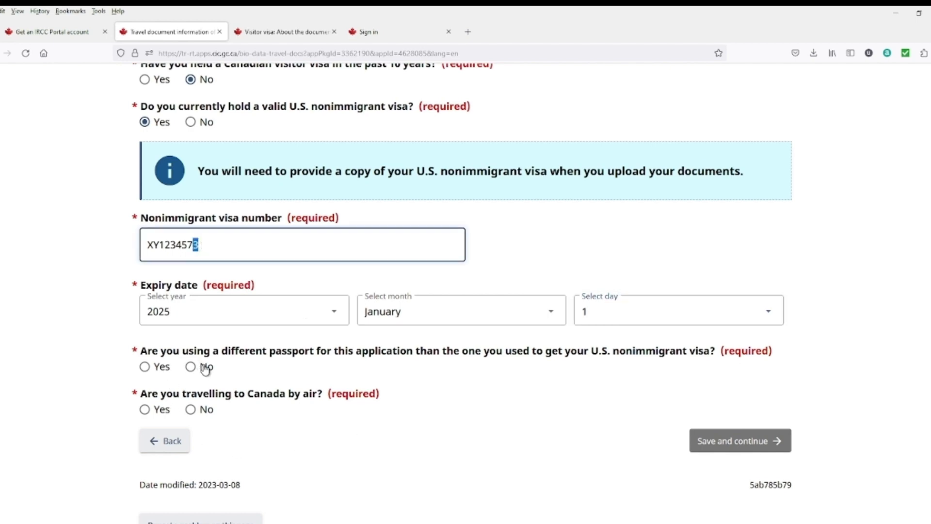
left_click(153, 372)
scroll(263, 396, "down", 8)
scroll(282, 481, "up", 5)
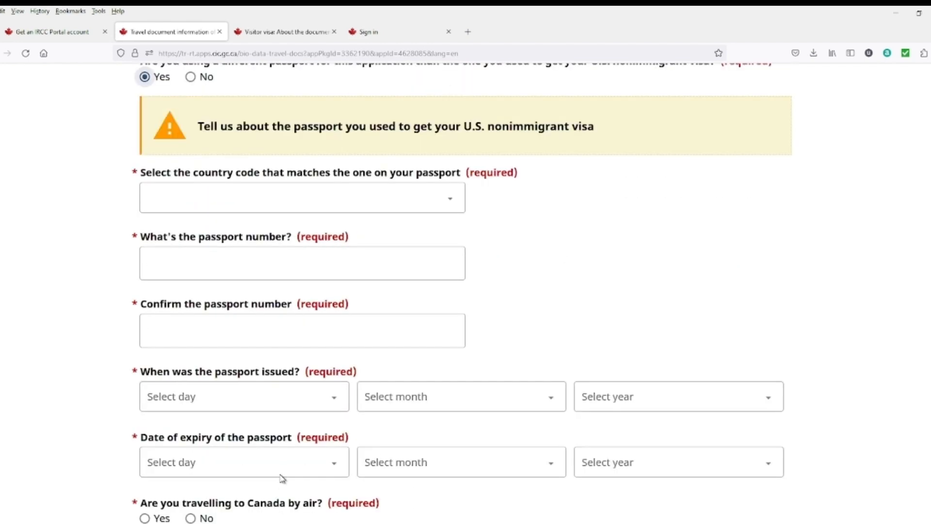
left_click(191, 210)
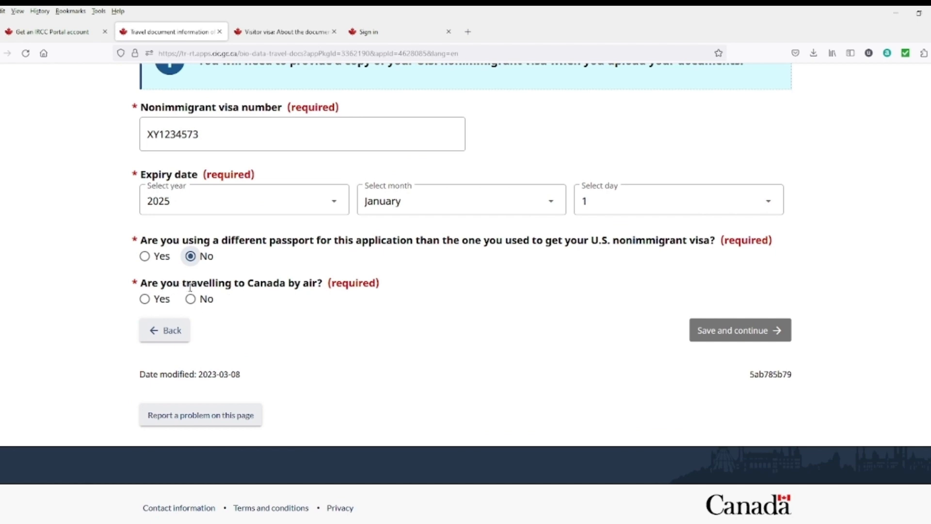
left_click(145, 298)
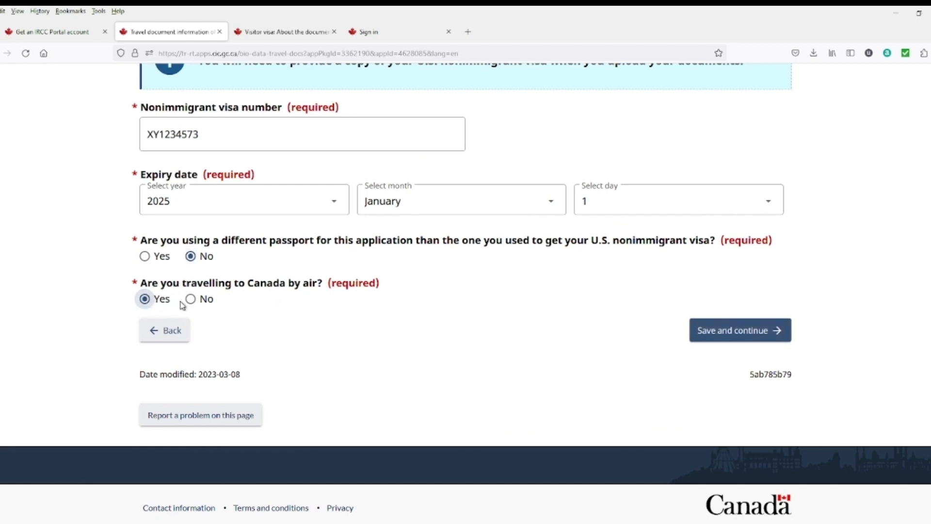
left_click(745, 338)
left_click(716, 339)
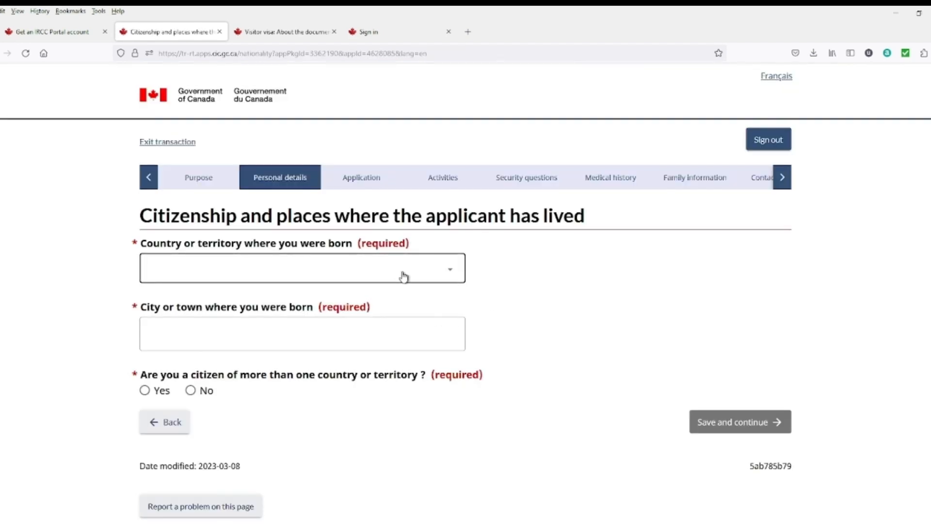
Step: Set the place of birth to Gujranwala, Pakistan
left_click(403, 277)
type("p")
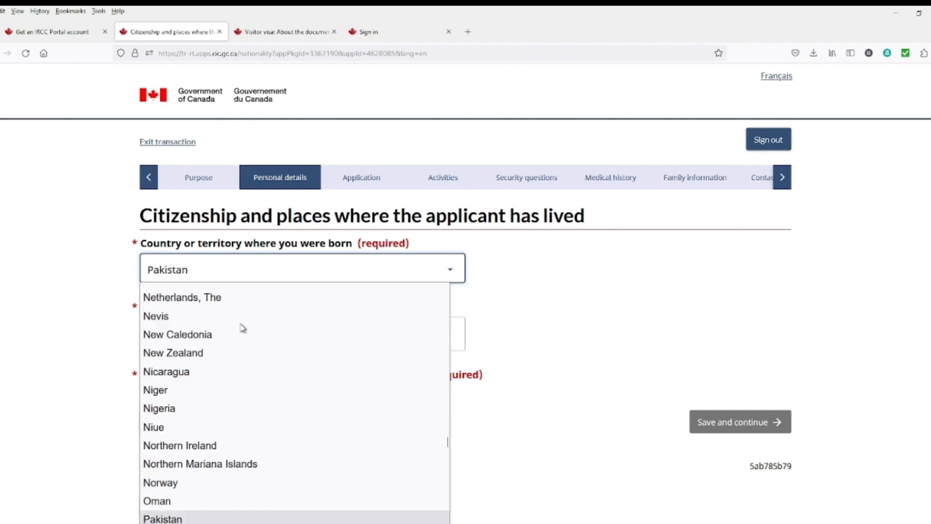
left_click(216, 518)
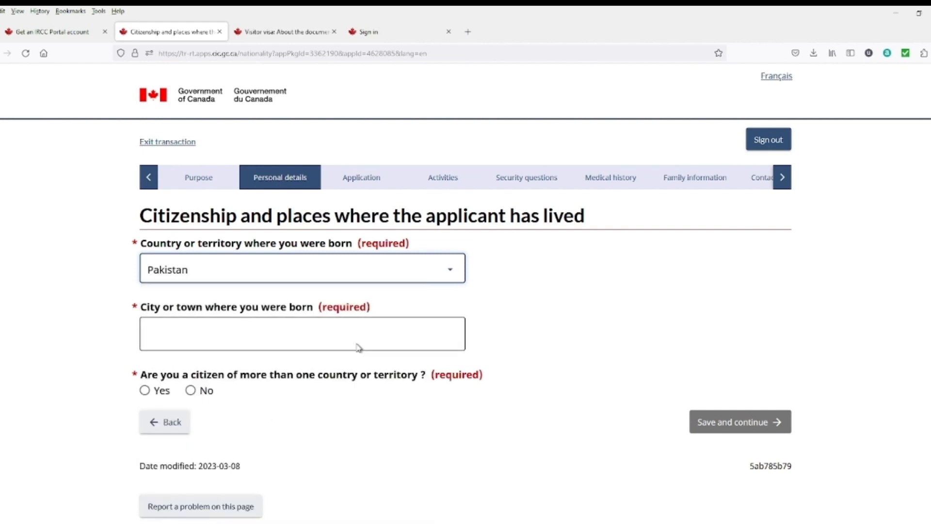
left_click(305, 330)
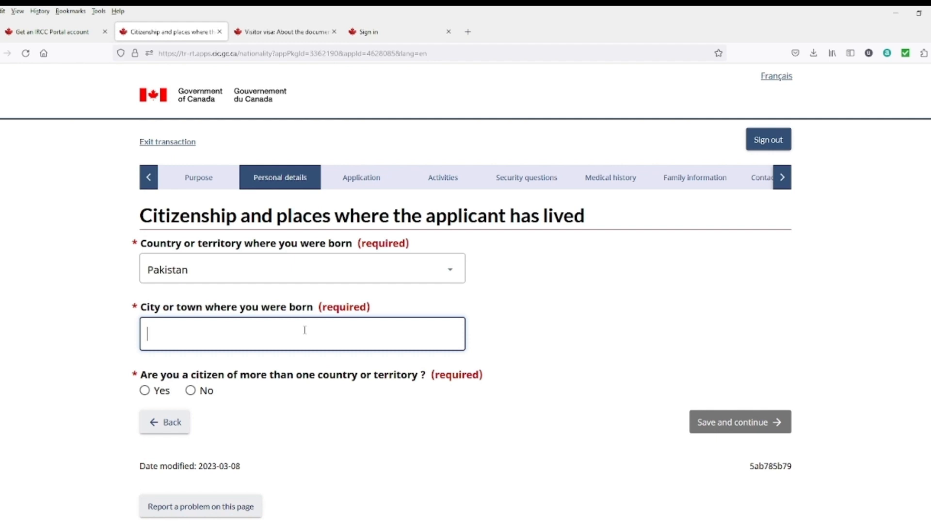
type("Gujranwala")
Step: Answer No to multiple citizenship, pick Pakistani citizenship held since birth, and save
left_click(162, 394)
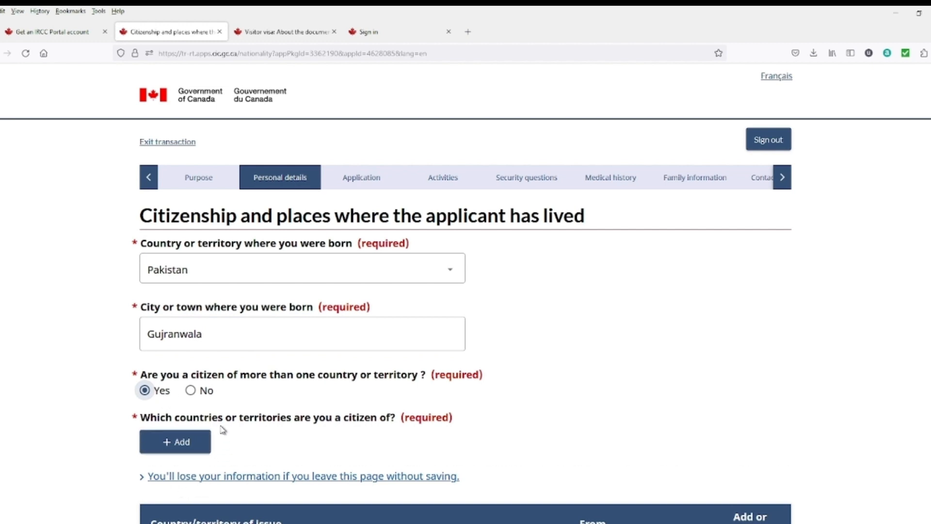
left_click(191, 391)
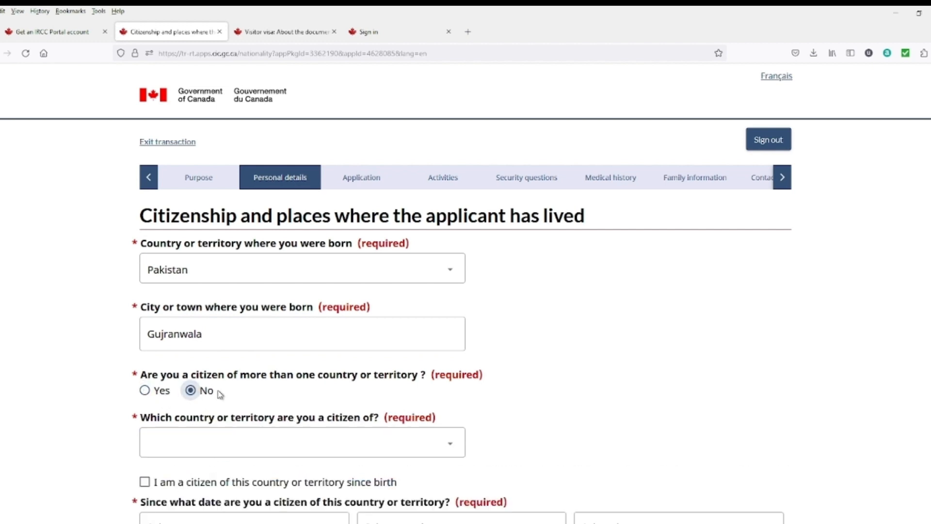
scroll(199, 395, "down", 1)
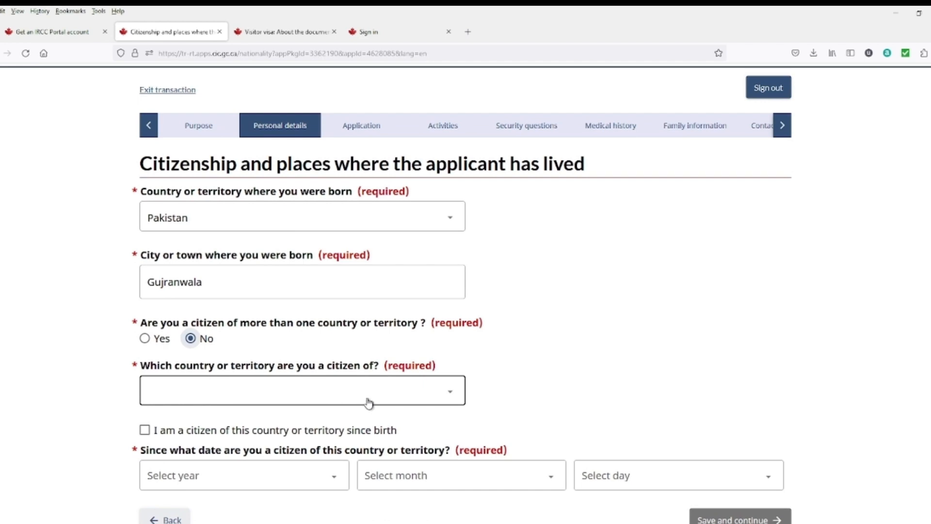
left_click(416, 402)
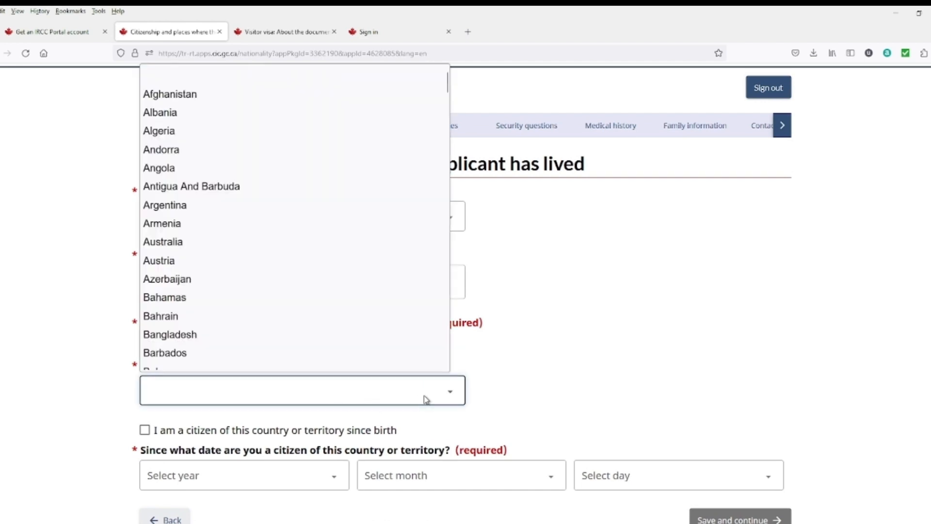
key("p")
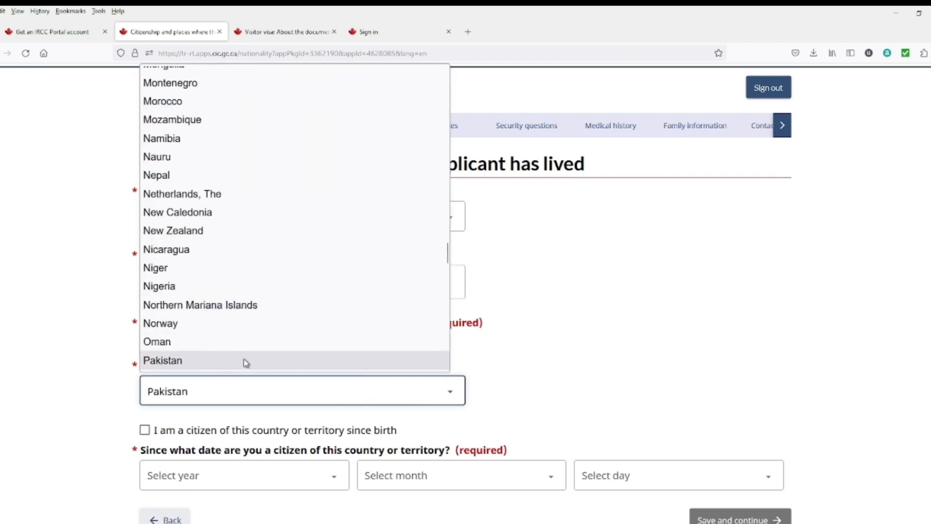
left_click(245, 361)
scroll(248, 371, "down", 1)
scroll(247, 371, "down", 1)
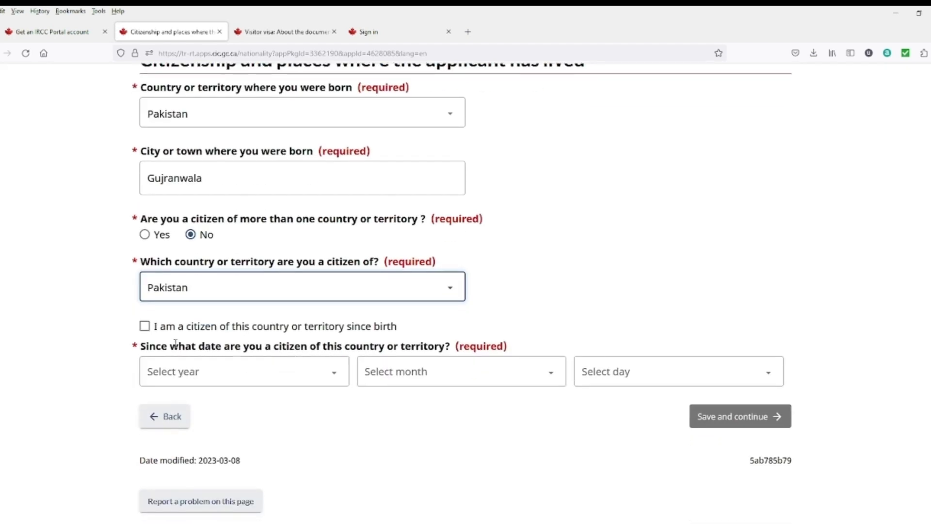
left_click(145, 327)
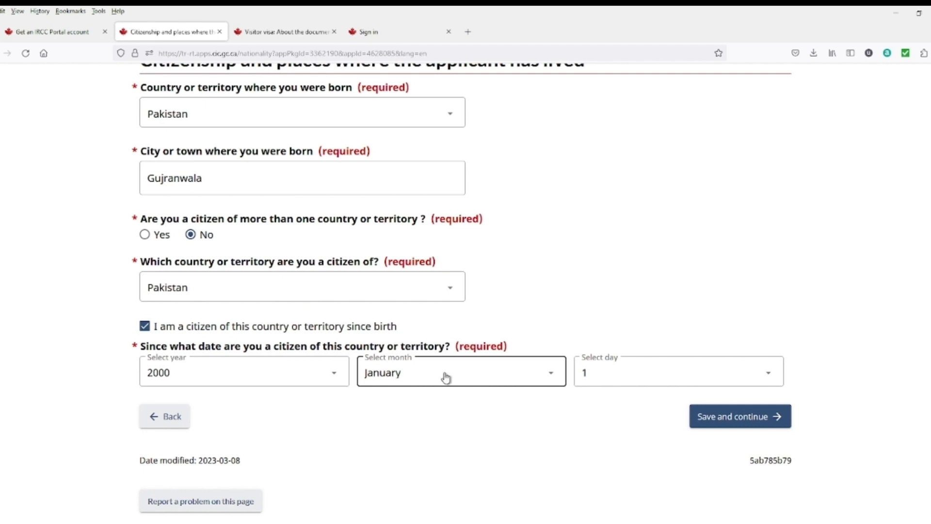
left_click(709, 423)
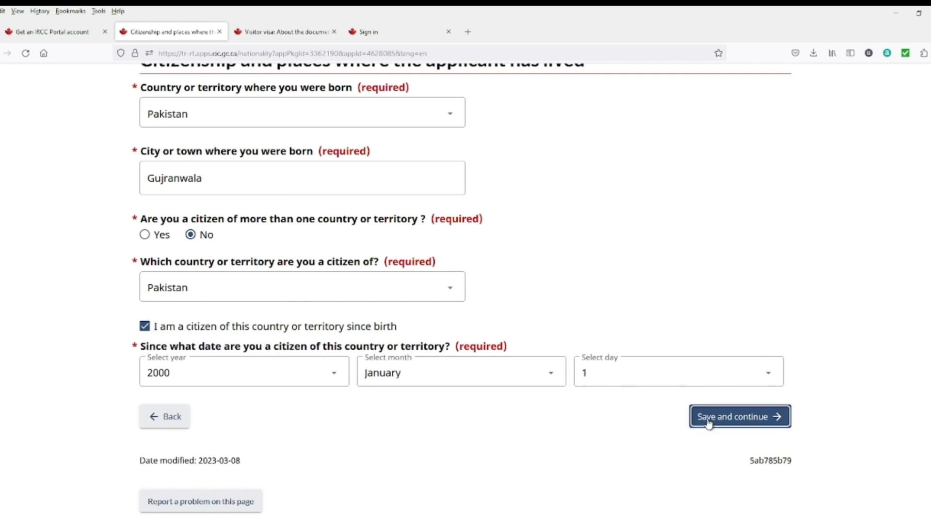
left_click(746, 425)
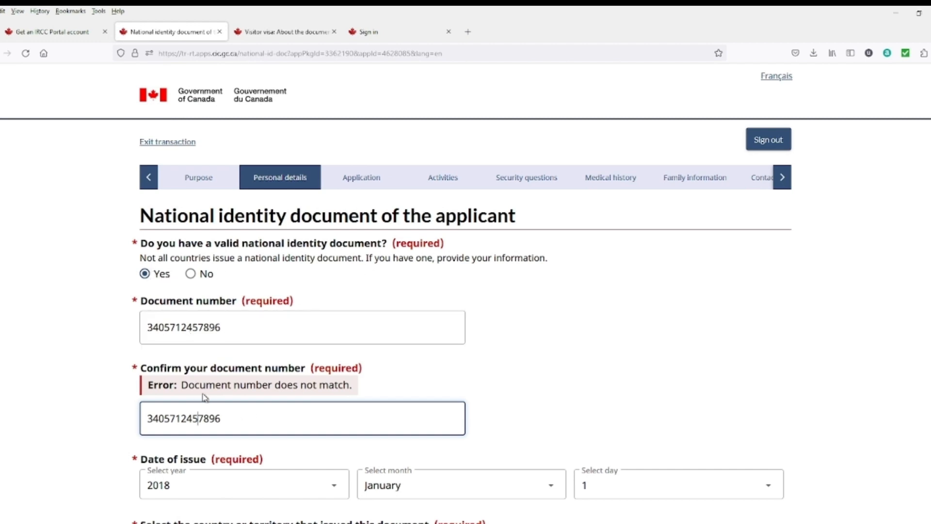
Step: Reselect Pakistan as the identity document's issuing country to clear the mismatch, then save
scroll(301, 386, "down", 2)
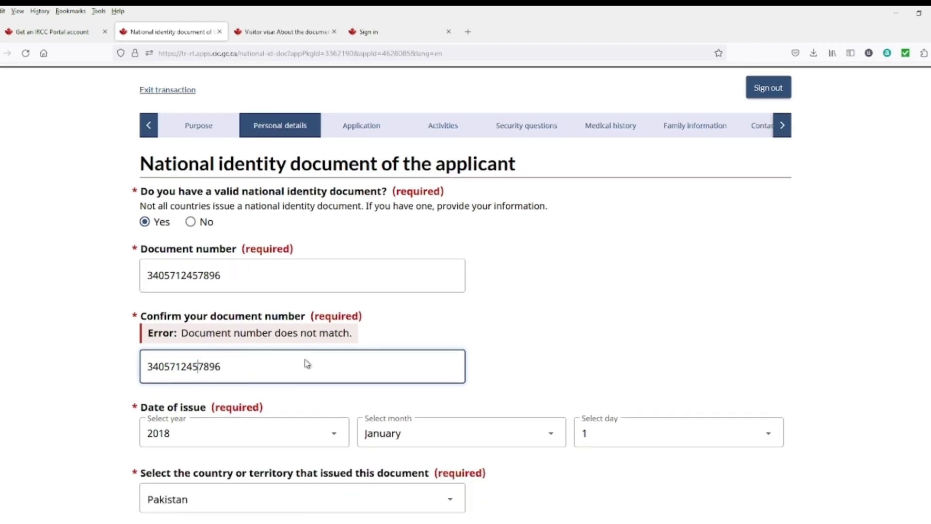
scroll(247, 380, "down", 3)
scroll(247, 380, "down", 1)
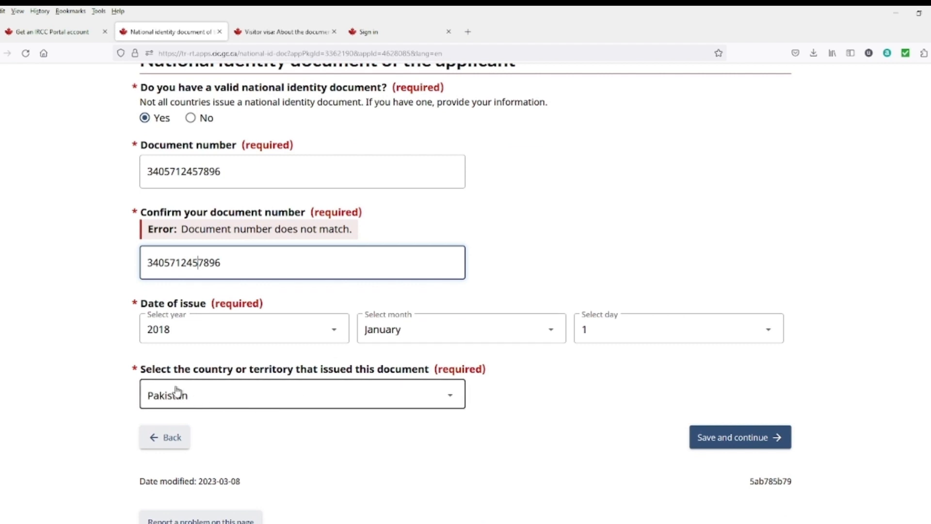
left_click(352, 400)
left_click(312, 362)
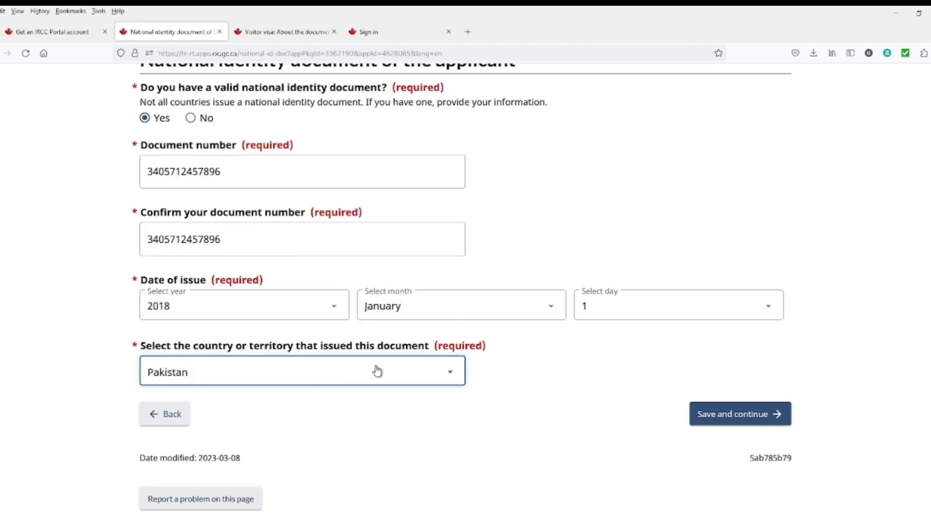
left_click(725, 421)
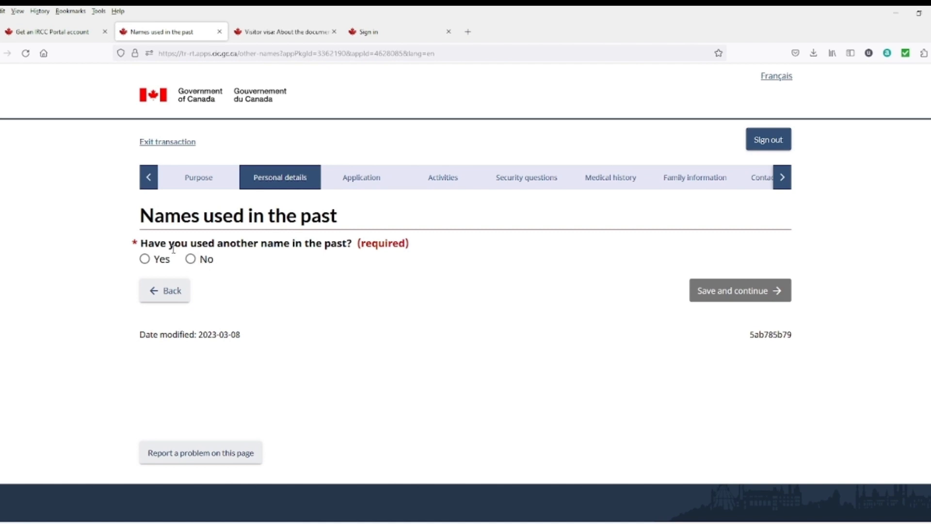
Step: Answer No to having used another name in the past and save the page
left_click(160, 262)
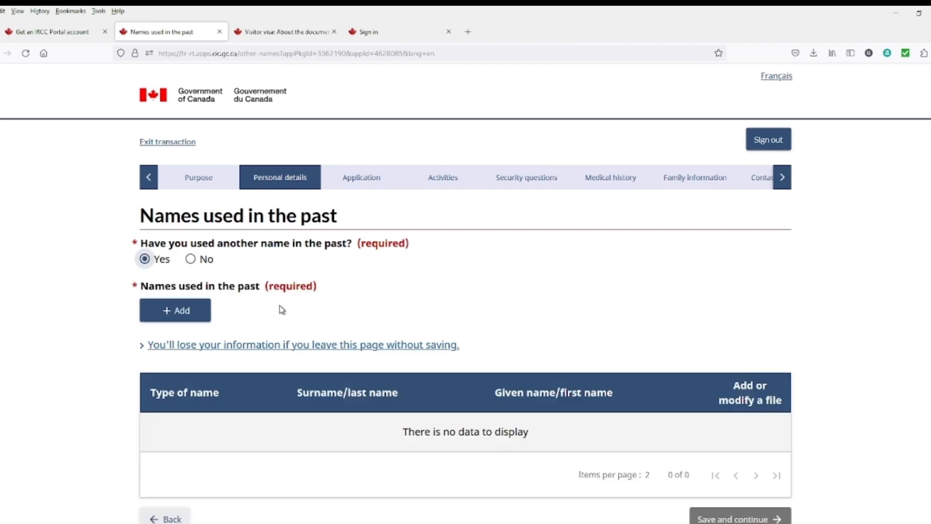
left_click(196, 259)
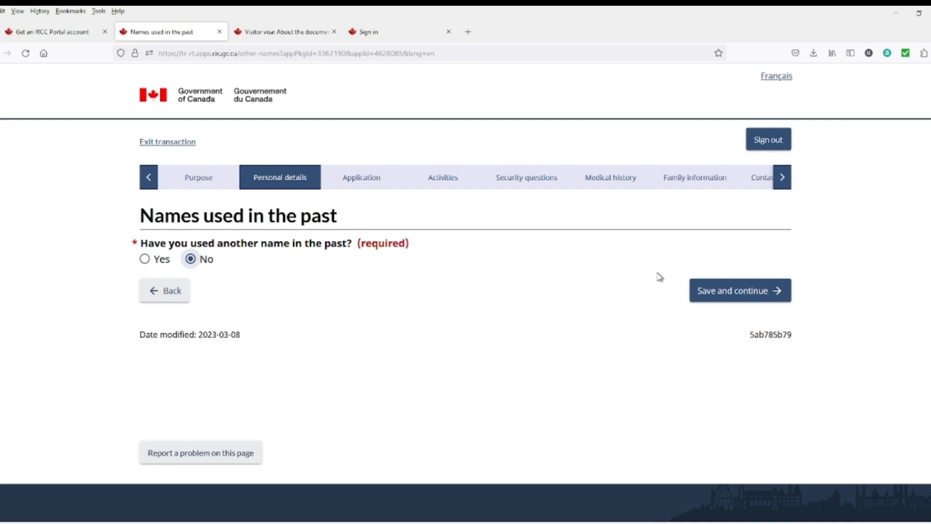
left_click(739, 291)
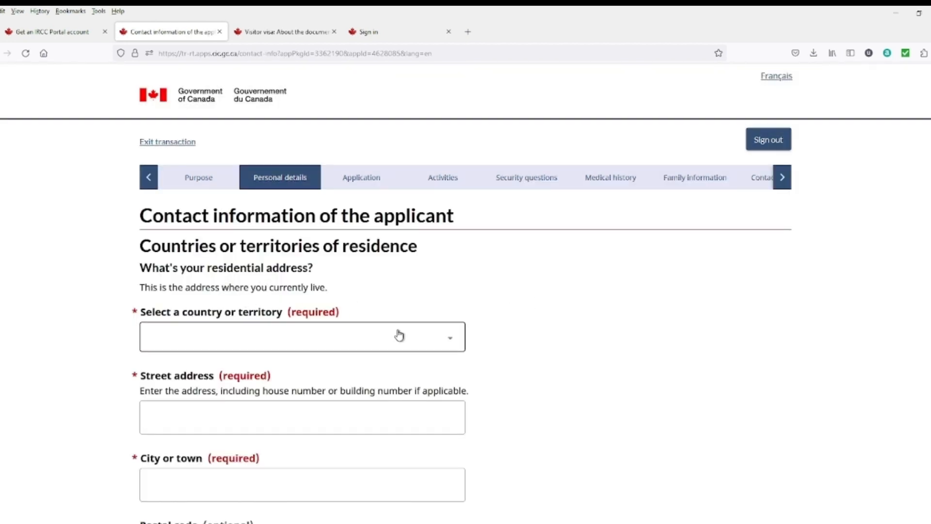
Step: Enter a residential address in Pakistan with city Gujranwal, plus street and postal code
left_click(335, 345)
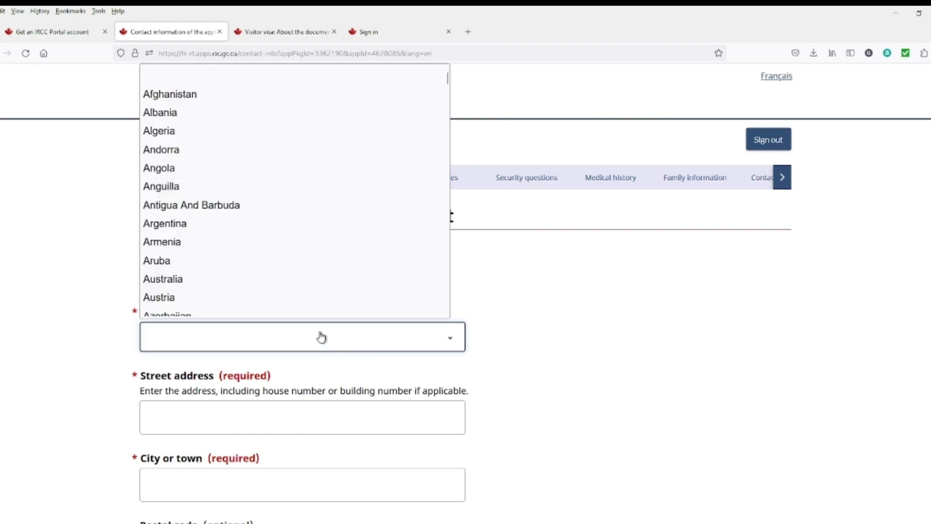
key("p")
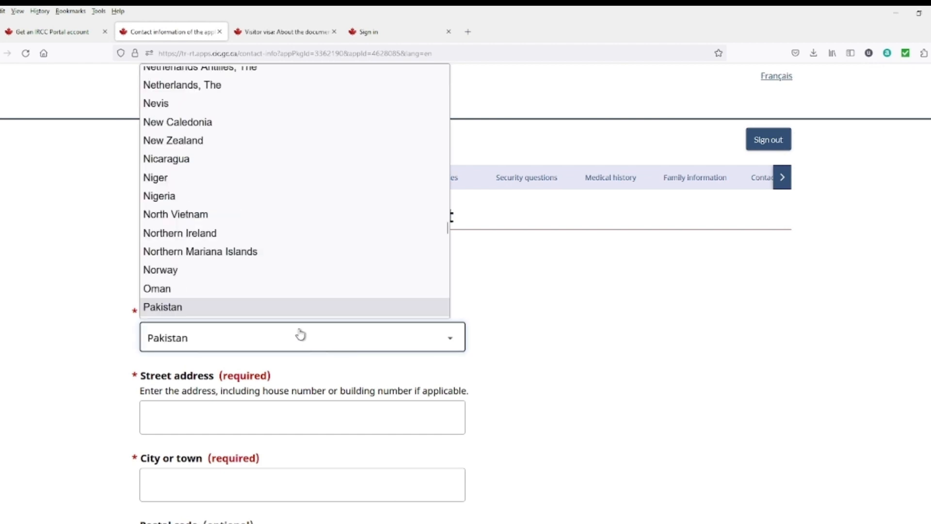
left_click(270, 315)
scroll(224, 326, "down", 3)
left_click(230, 316)
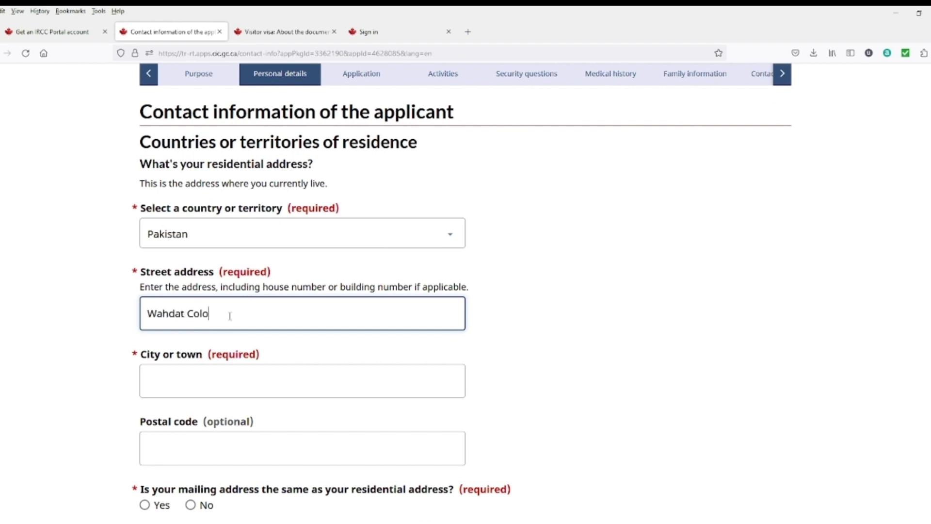
left_click(197, 378)
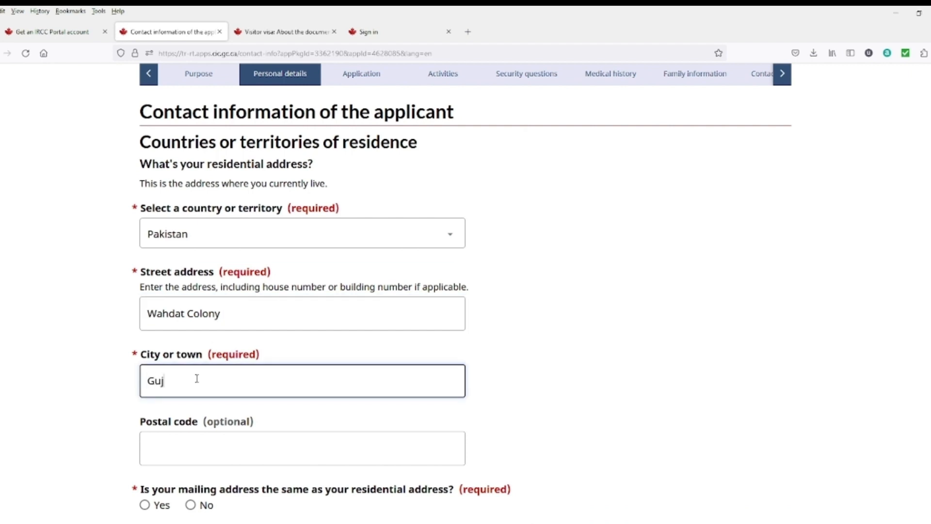
type("Gujranwala")
left_click(185, 451)
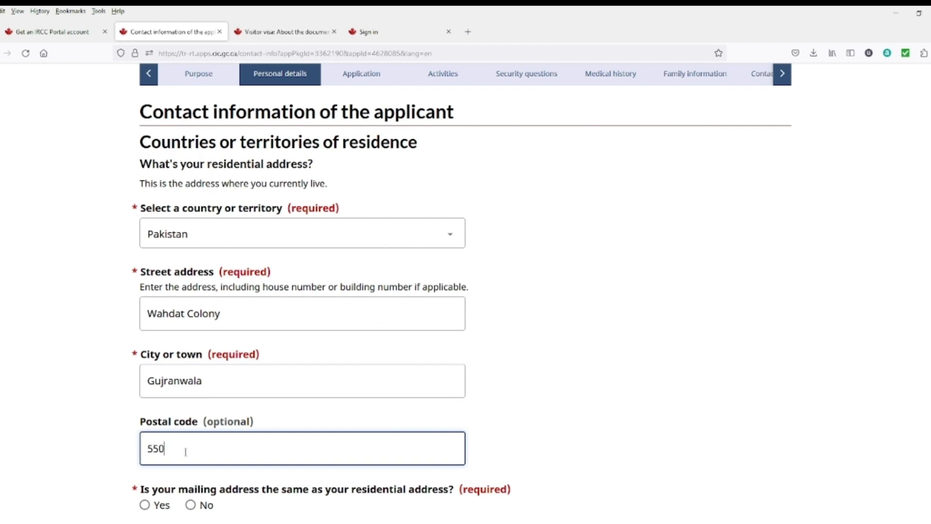
Step: Mark the mailing address as the same as the residential address and start adding a residence country
scroll(208, 504, "down", 2)
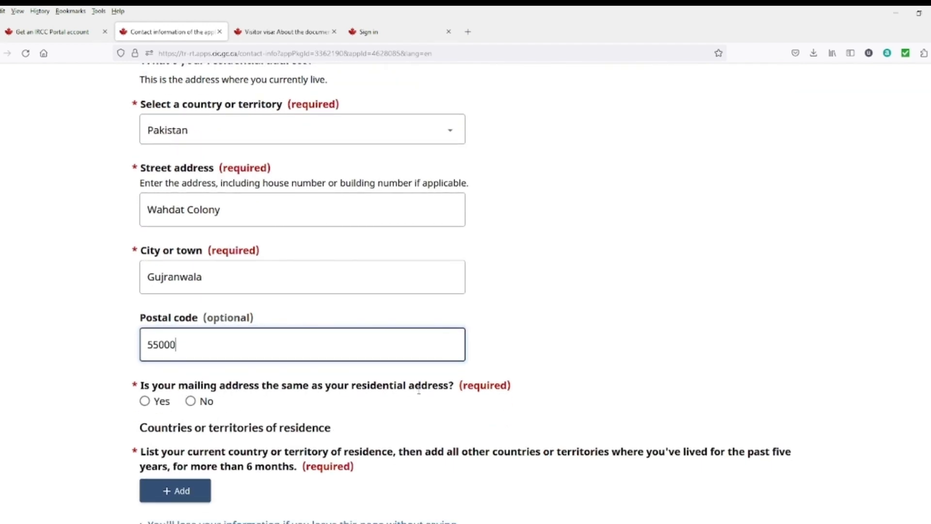
left_click(160, 404)
scroll(186, 389, "down", 1)
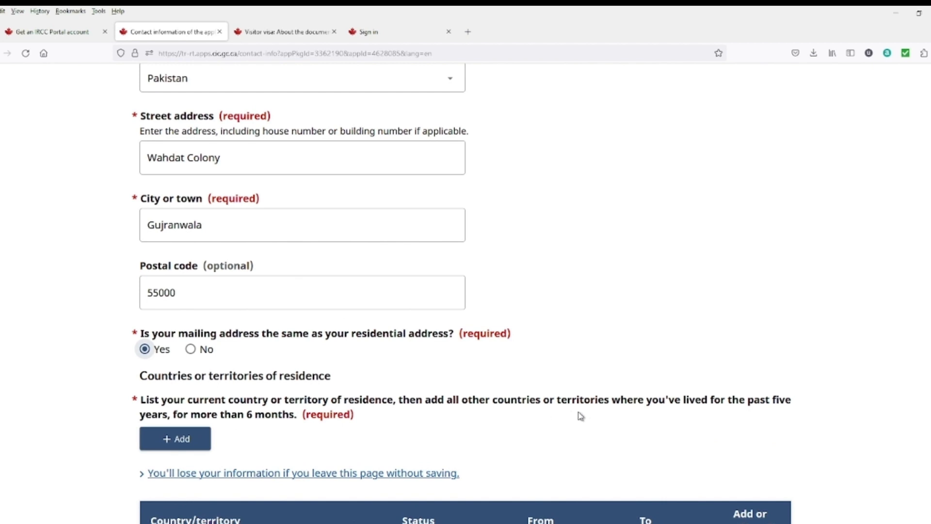
scroll(582, 415, "down", 1)
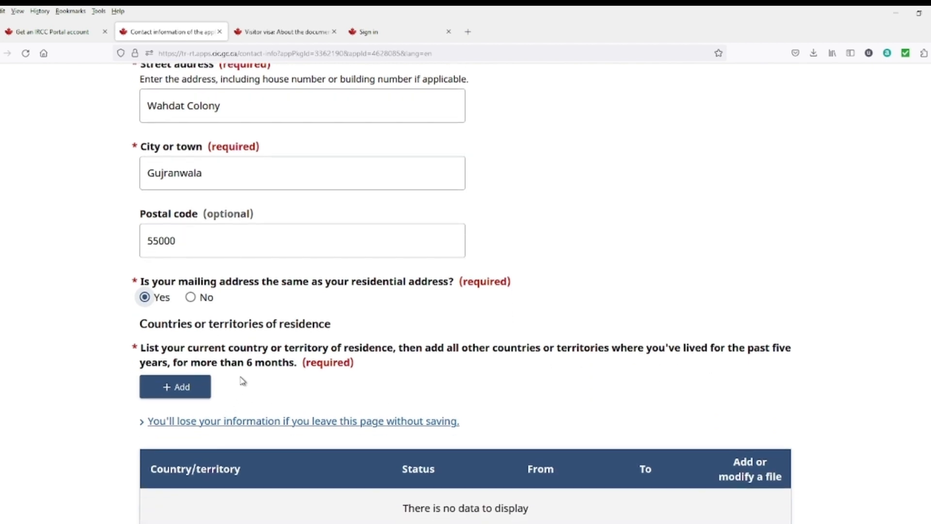
scroll(203, 283, "down", 2)
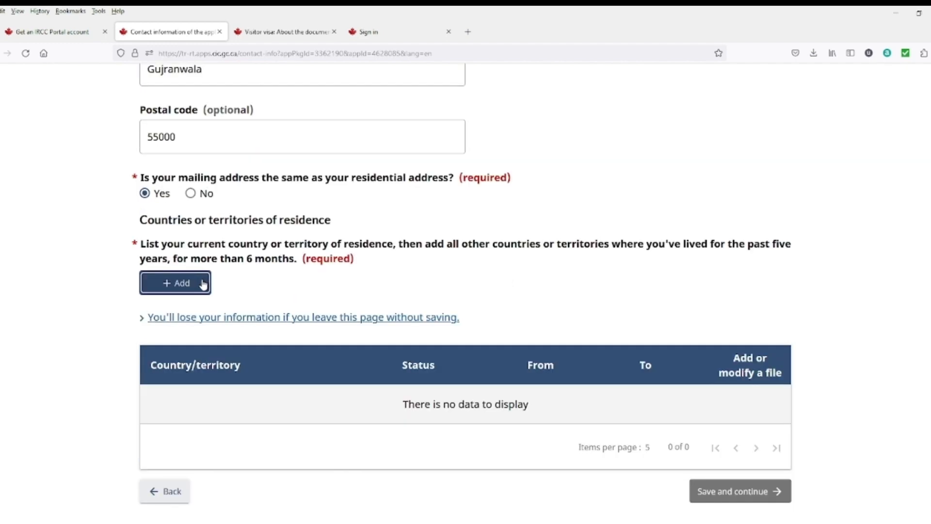
left_click(202, 284)
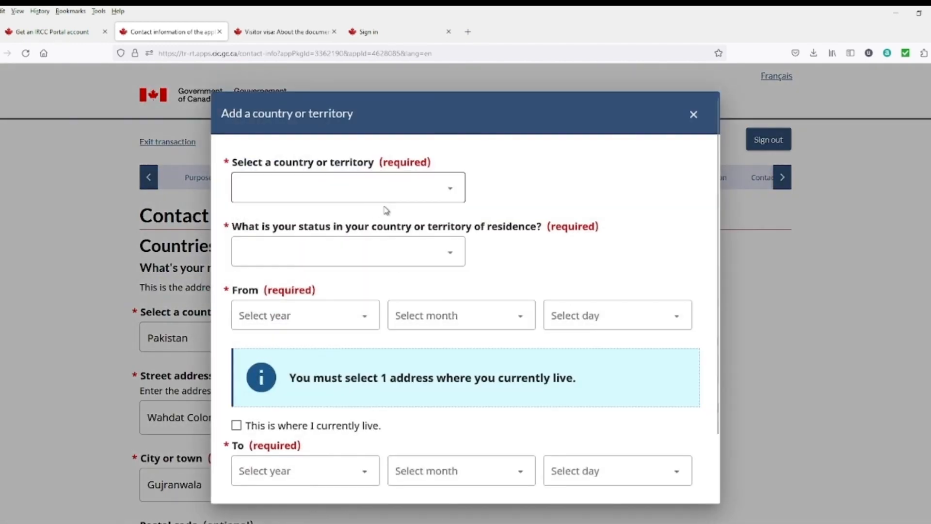
Step: Set the new residence entry to Pakistan with Citizen status
left_click(431, 199)
type("pak")
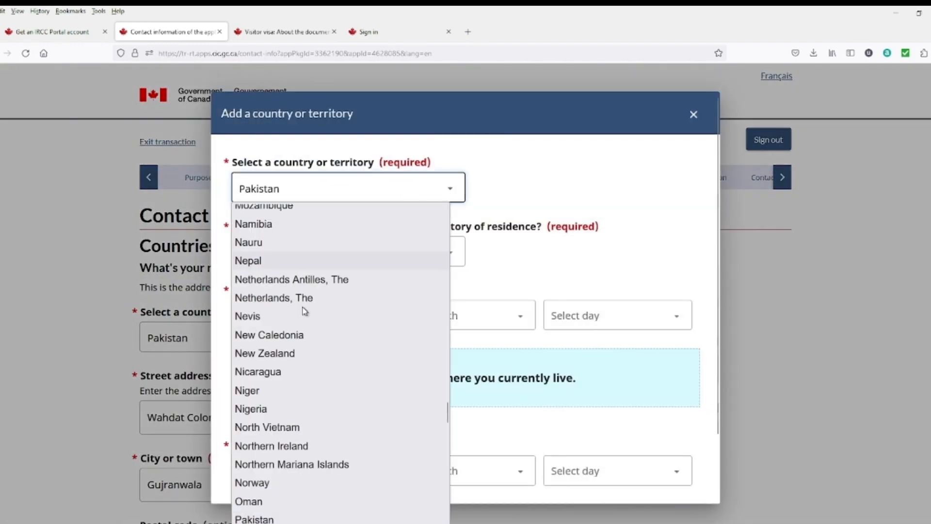
left_click(301, 510)
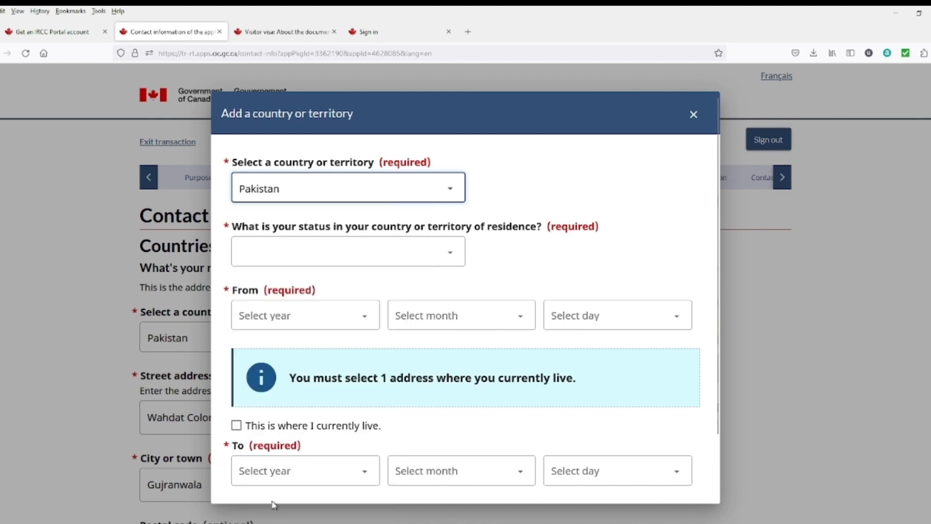
left_click(408, 257)
left_click(291, 296)
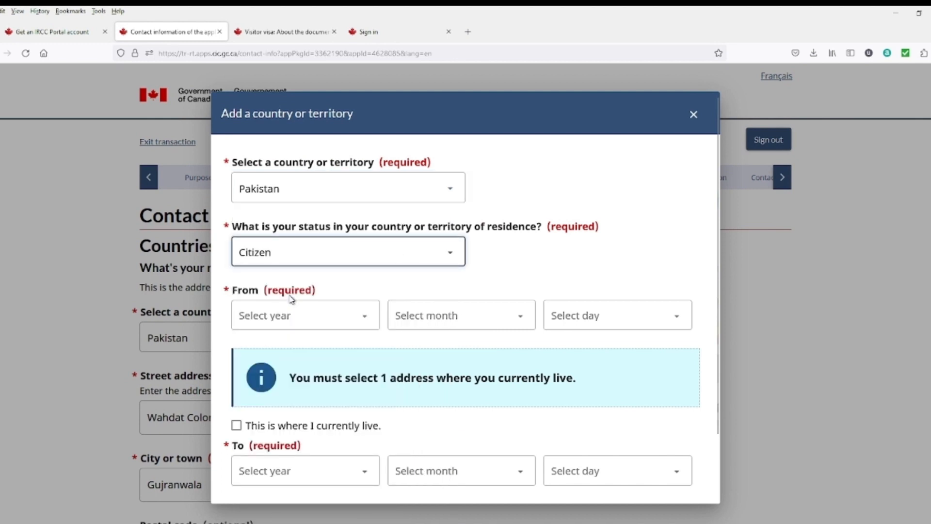
Step: Give it start date 2000-01-01, mark it as the current residence, and save the entry
left_click(361, 317)
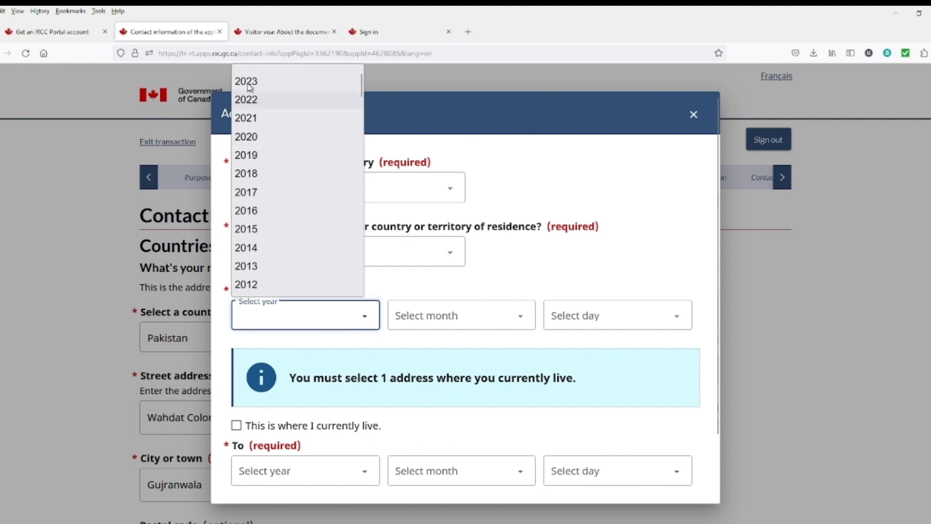
scroll(262, 286, "down", 2)
scroll(257, 286, "down", 10)
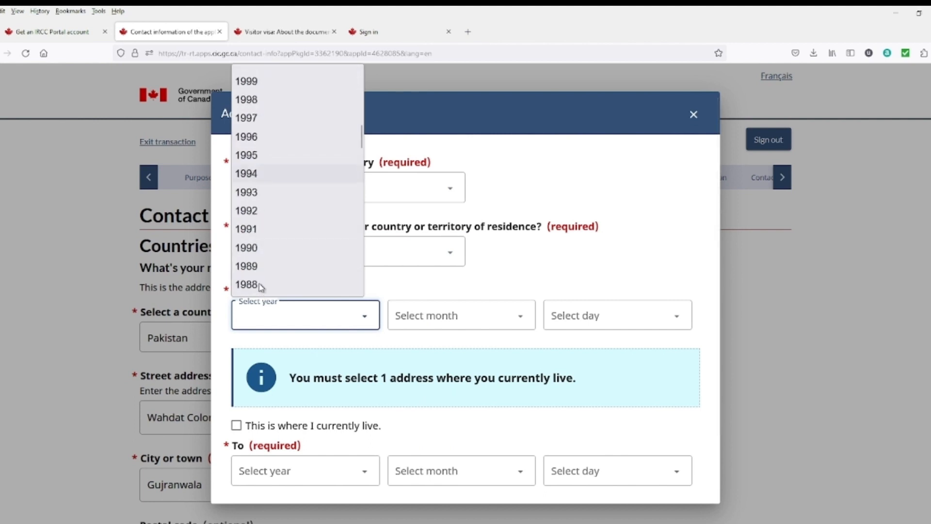
scroll(258, 146, "up", 10)
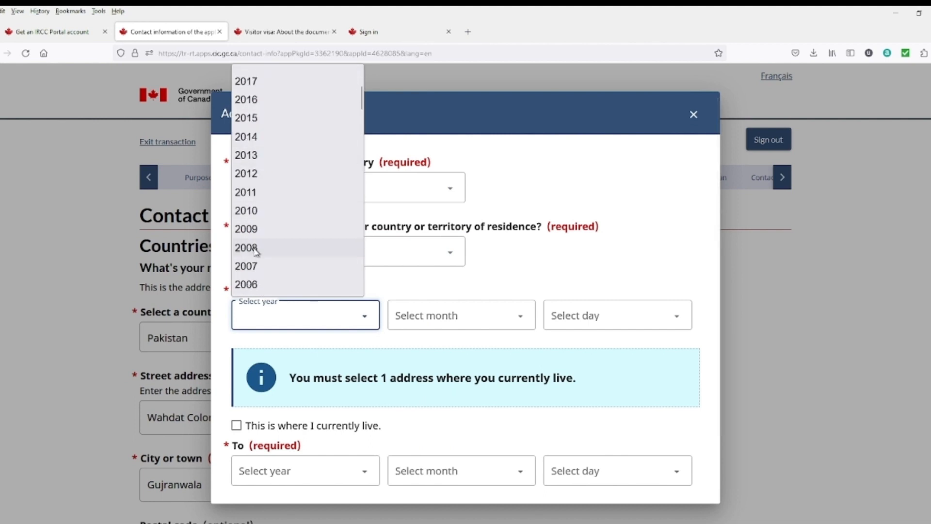
scroll(262, 255, "down", 2)
left_click(260, 286)
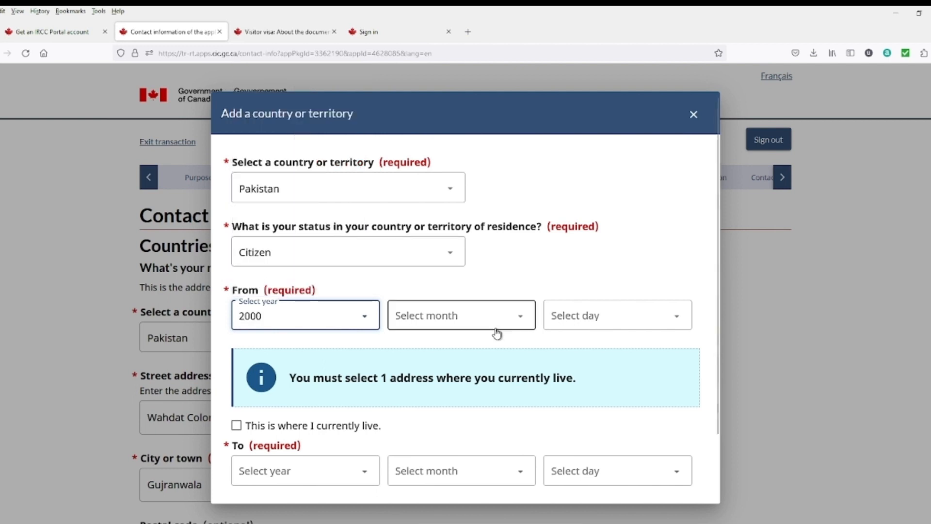
left_click(483, 323)
left_click(418, 95)
left_click(665, 323)
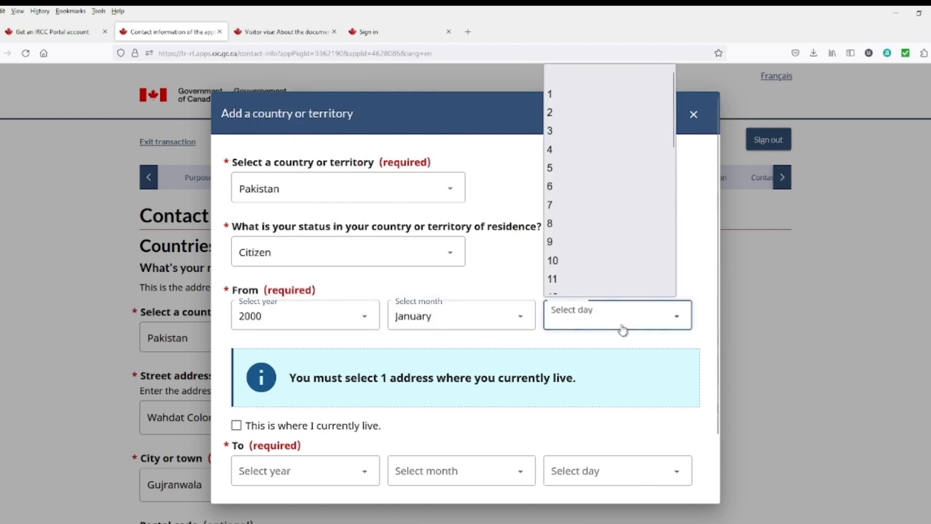
left_click(553, 95)
scroll(262, 377, "down", 2)
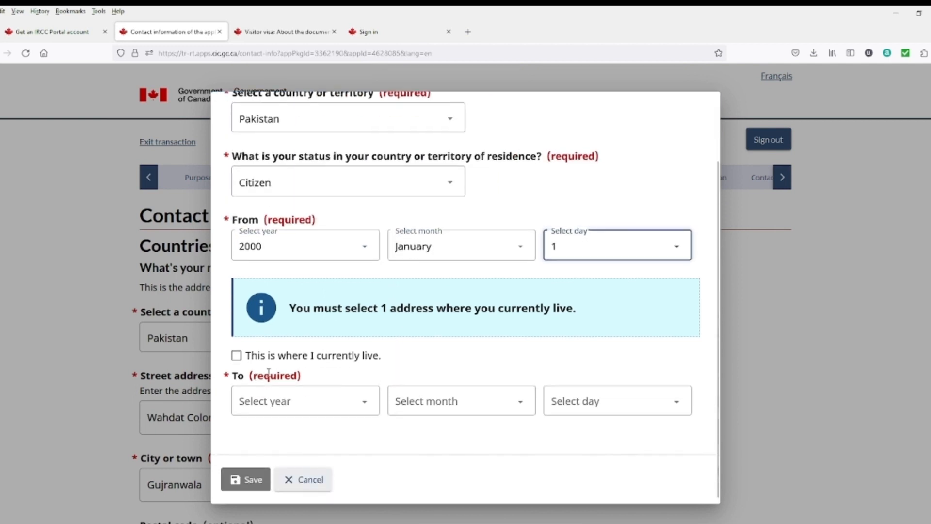
left_click(236, 355)
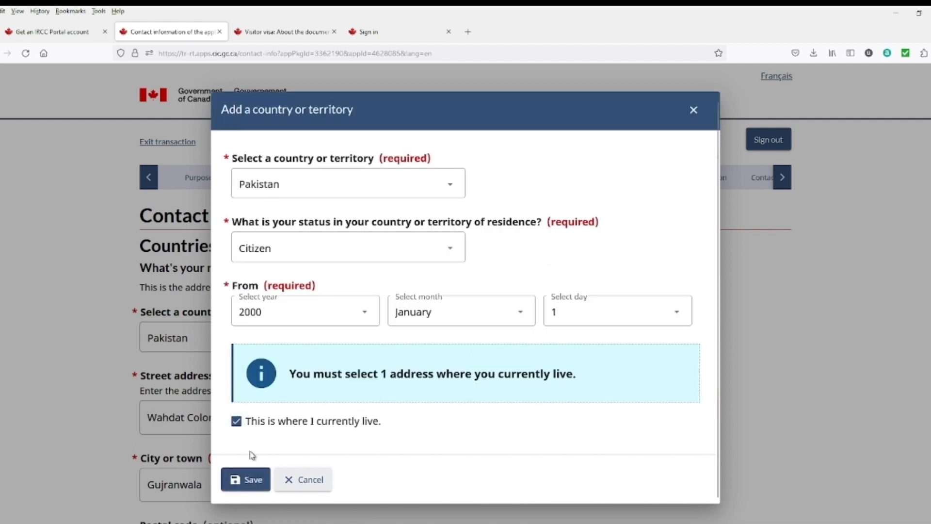
left_click(245, 479)
scroll(329, 377, "down", 4)
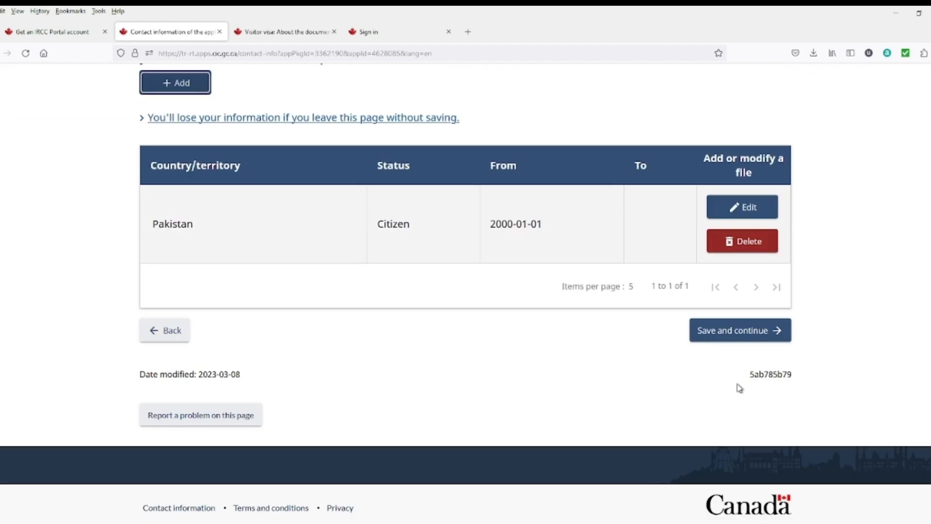
left_click(726, 342)
Step: Save the contact information page and continue to the applicant's biometrics page
scroll(499, 365, "up", 4)
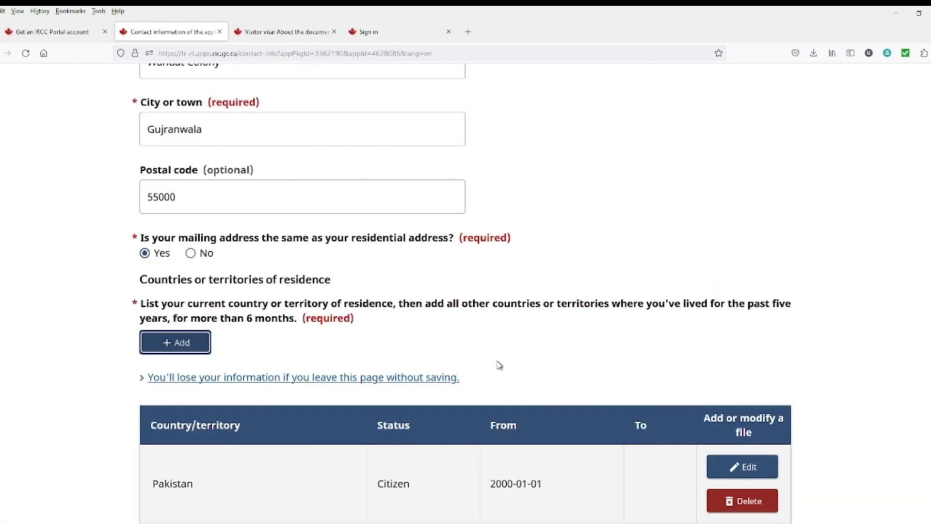
scroll(573, 381, "down", 4)
left_click(731, 337)
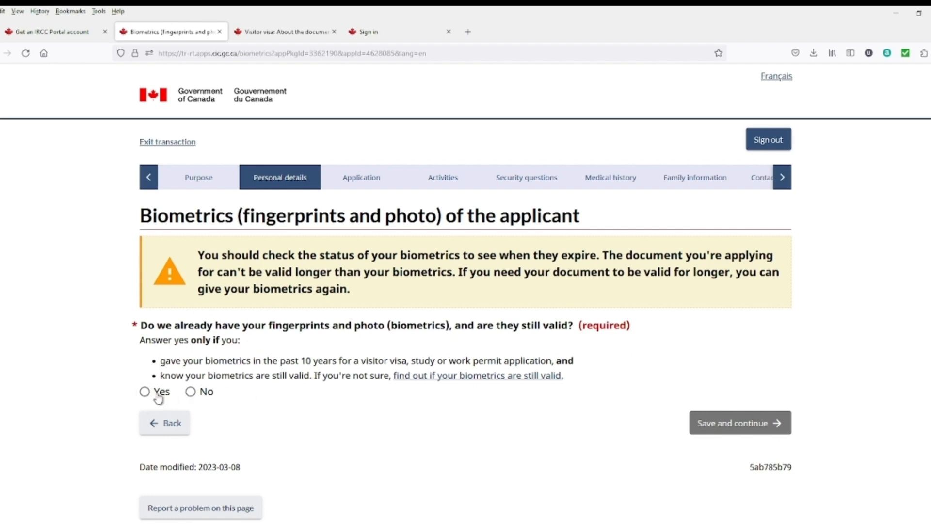
Step: Answer Yes that existing biometrics are still valid and No to giving them again, then continue
left_click(191, 393)
scroll(297, 428, "down", 3)
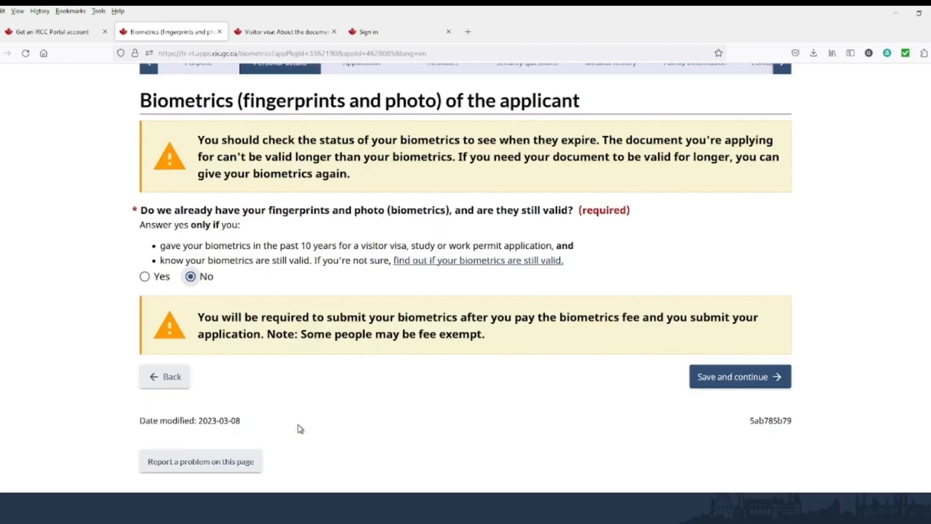
scroll(227, 359, "up", 1)
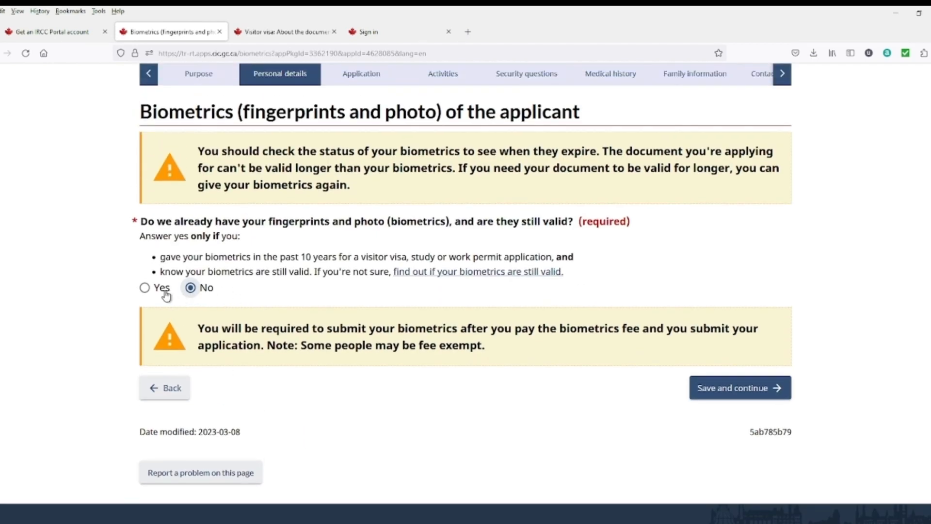
left_click(146, 288)
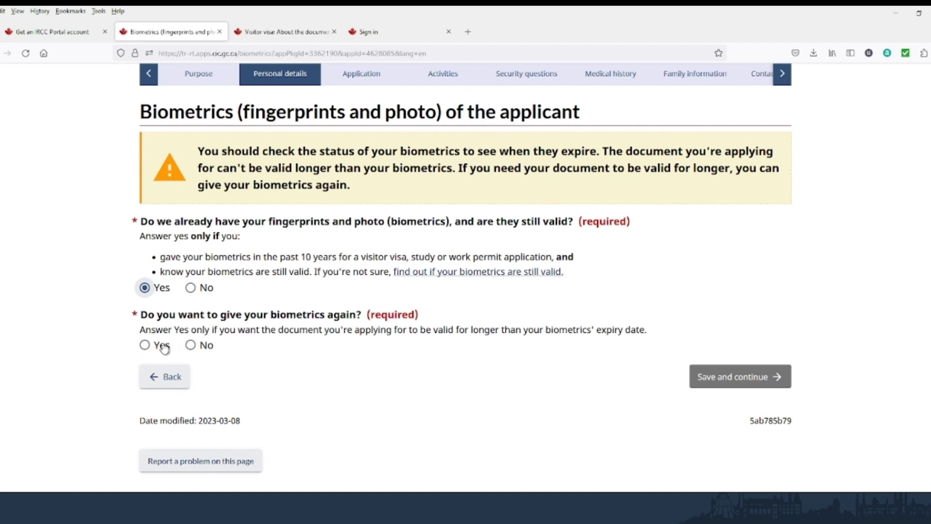
left_click(191, 346)
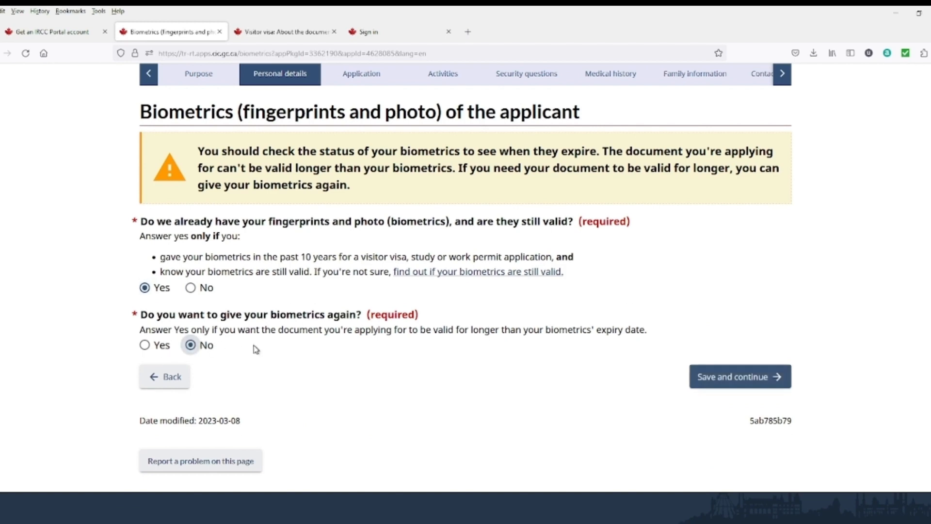
left_click(732, 376)
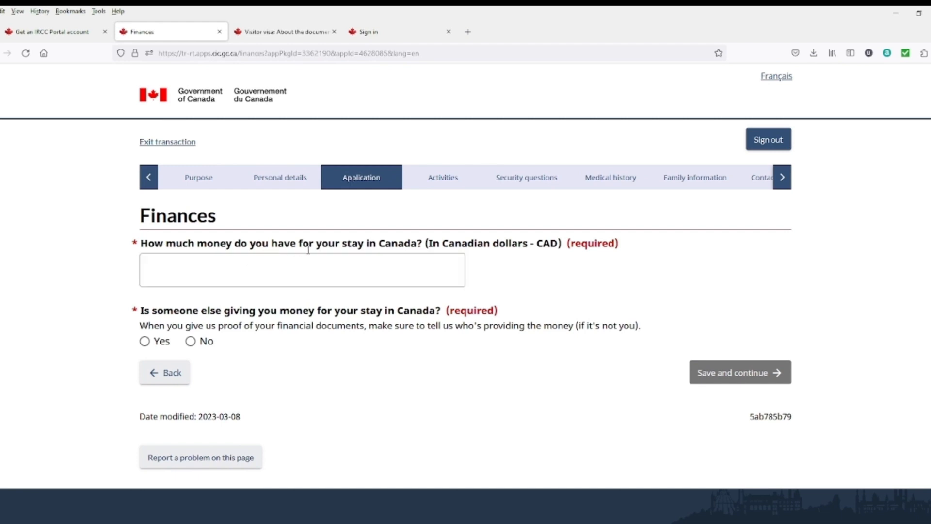
Step: Enter 25000 CAD available for the stay, answer No to outside funding, and save
left_click(353, 271)
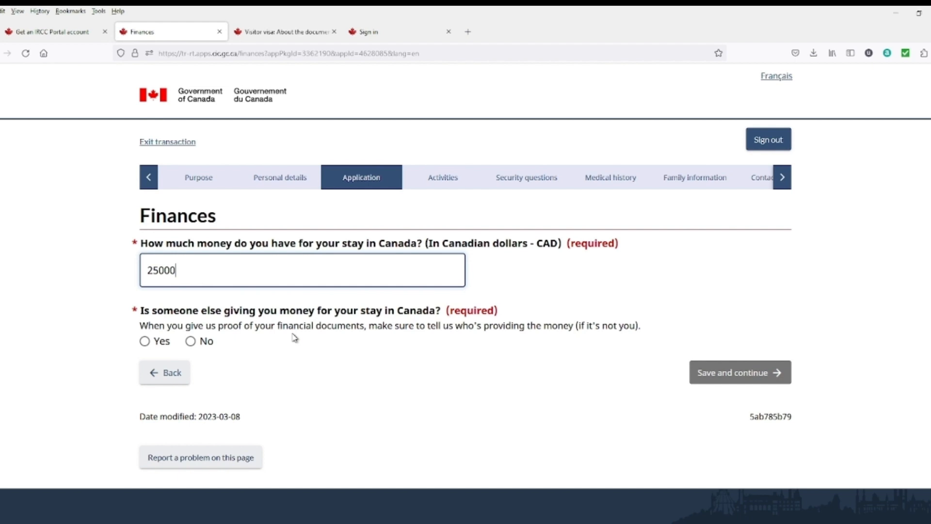
left_click(144, 341)
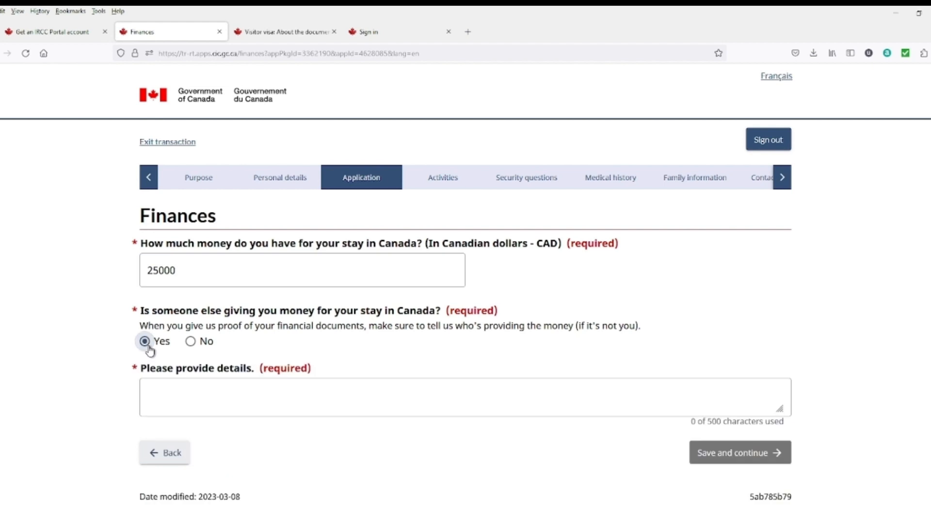
left_click(191, 340)
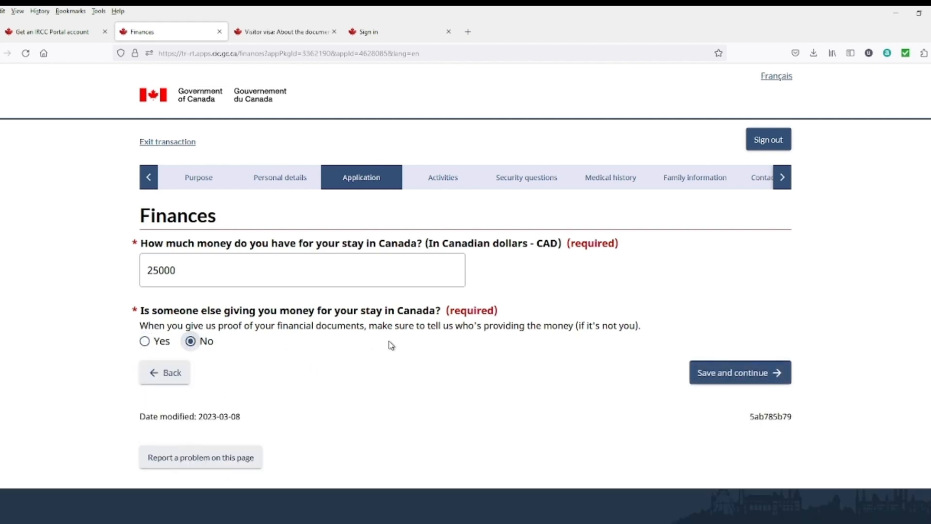
left_click(773, 372)
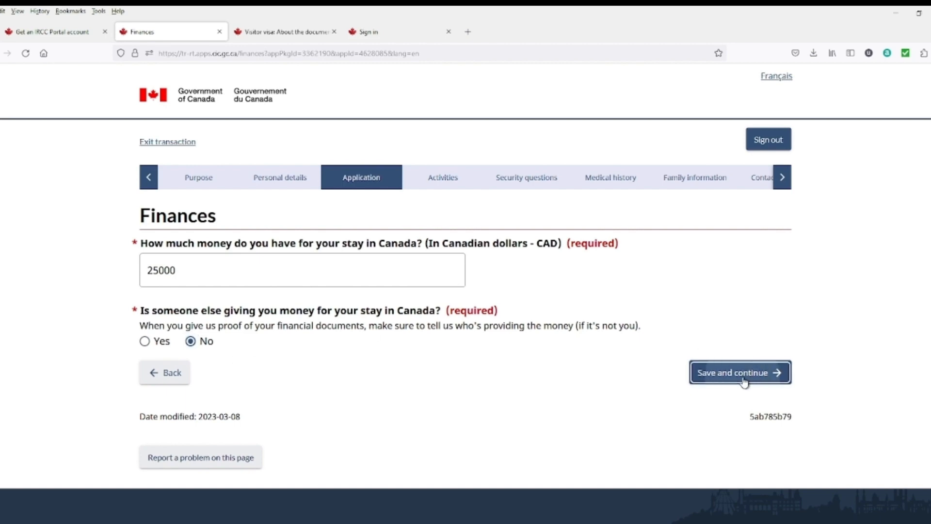
scroll(320, 316, "down", 3)
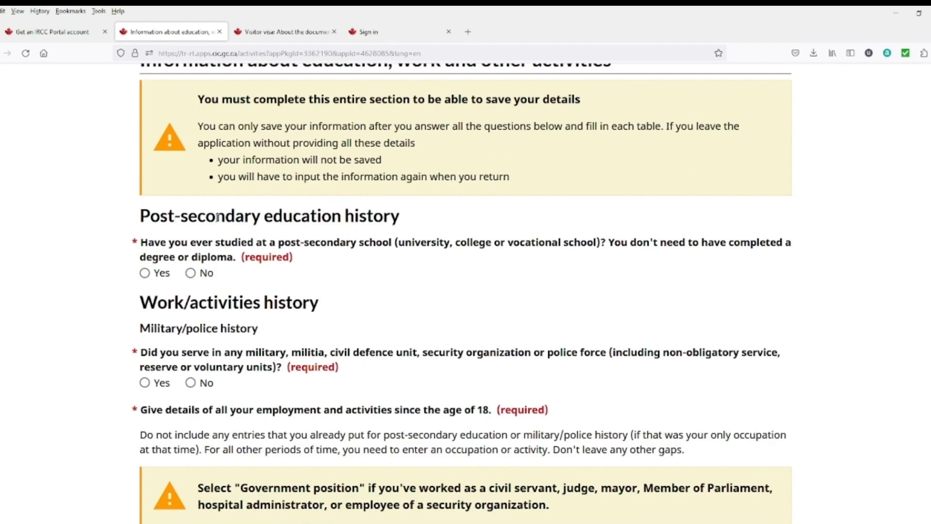
Step: Answer Yes to post-secondary study and start an XYZ University entry beginning January 2020
left_click(145, 272)
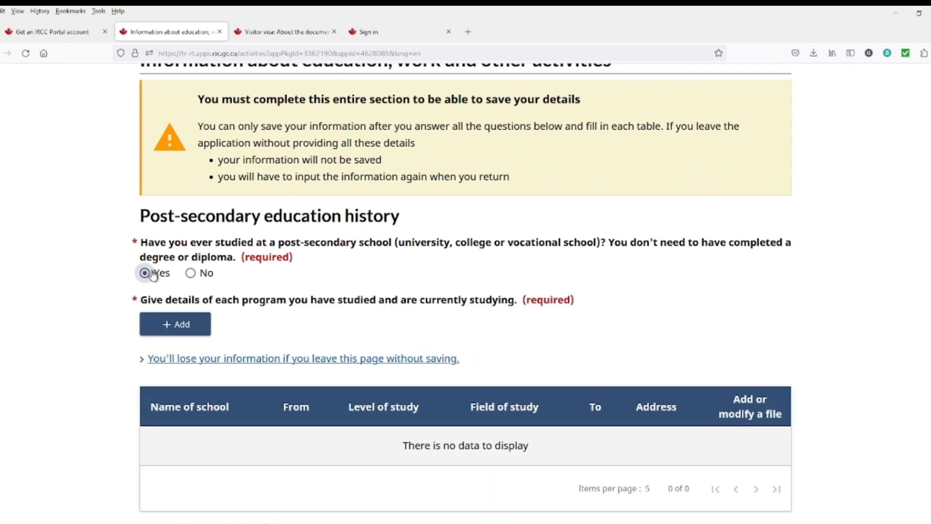
left_click(189, 326)
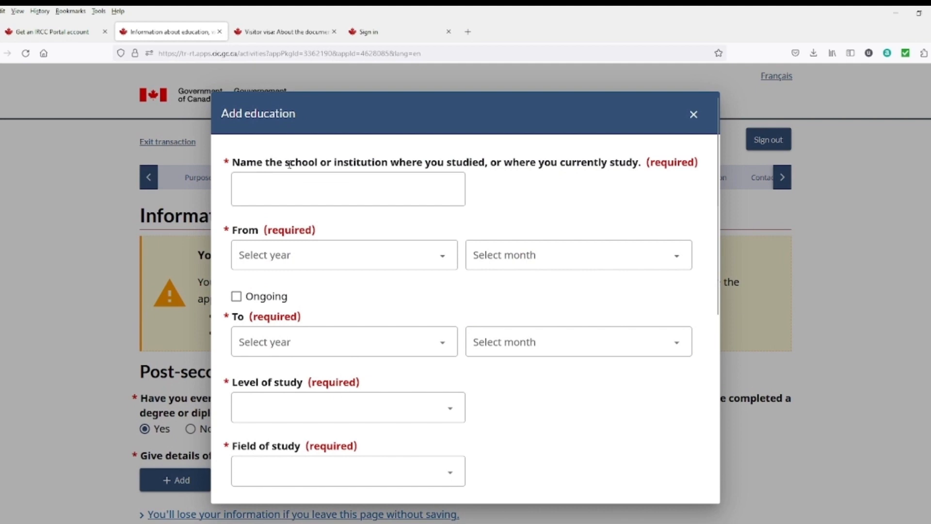
left_click(425, 192)
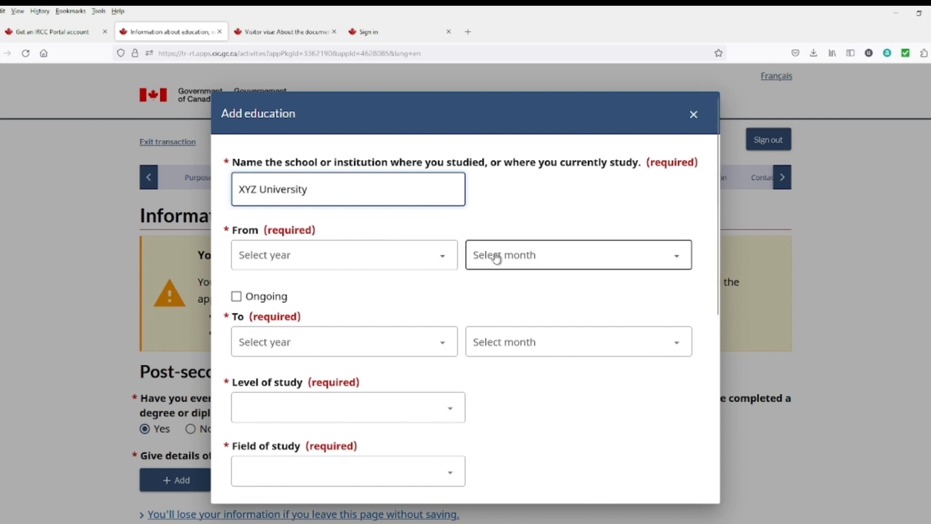
left_click(416, 262)
scroll(282, 388, "down", 4)
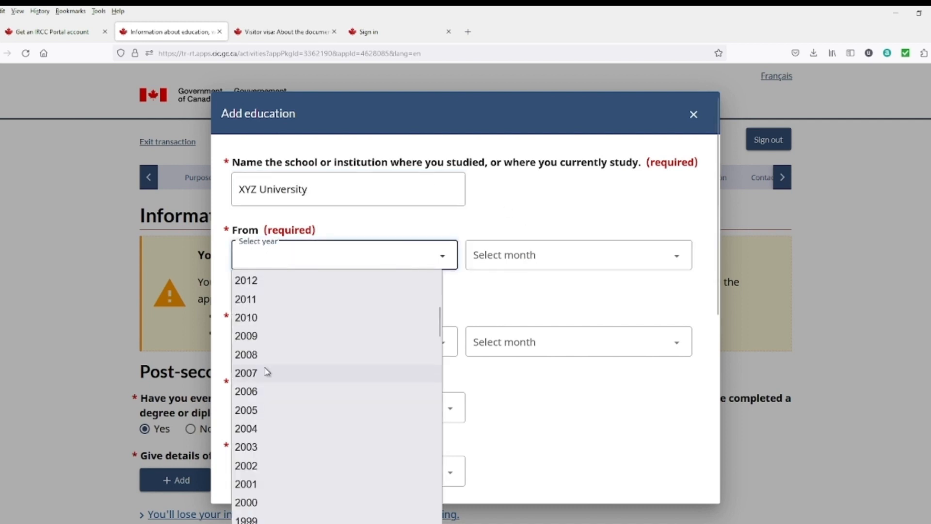
scroll(284, 365, "up", 4)
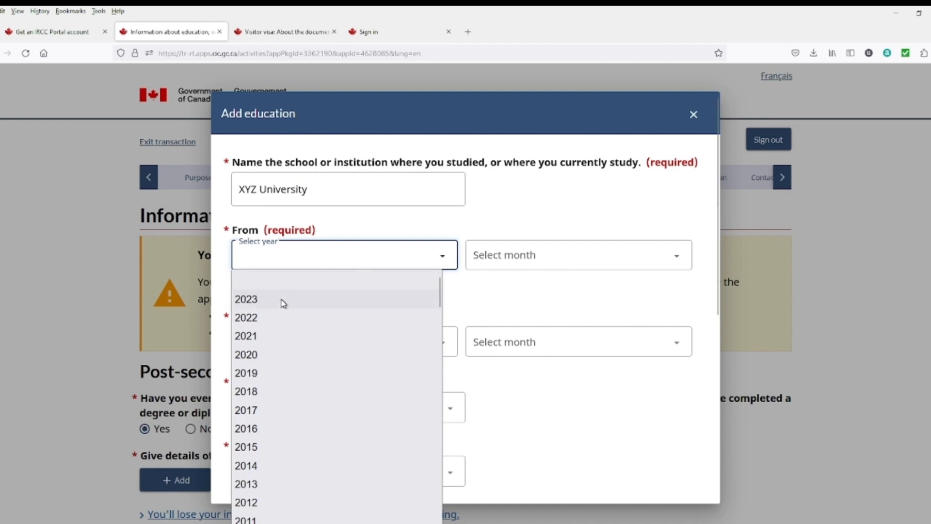
left_click(258, 354)
left_click(556, 268)
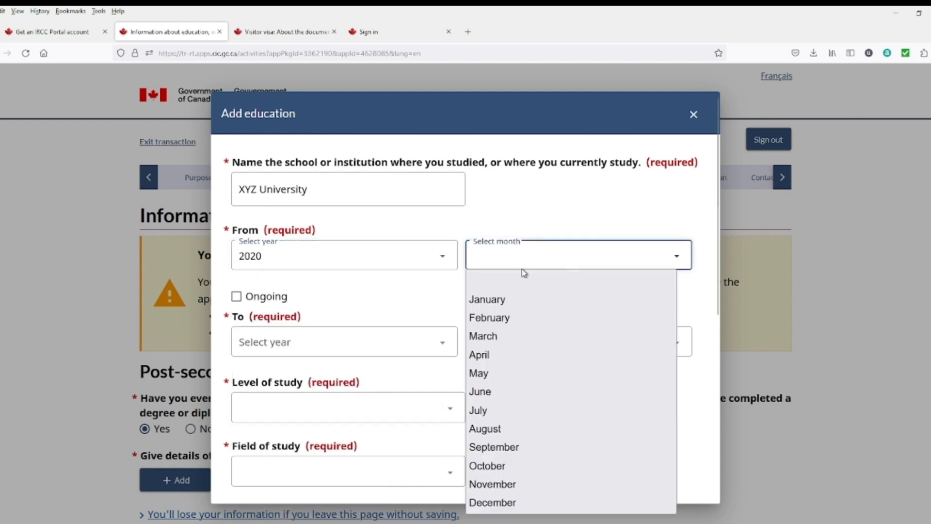
left_click(491, 299)
Step: Set end date January 2022, field Business/Commerce, country Pakistan and level University - Master's Deg
left_click(514, 346)
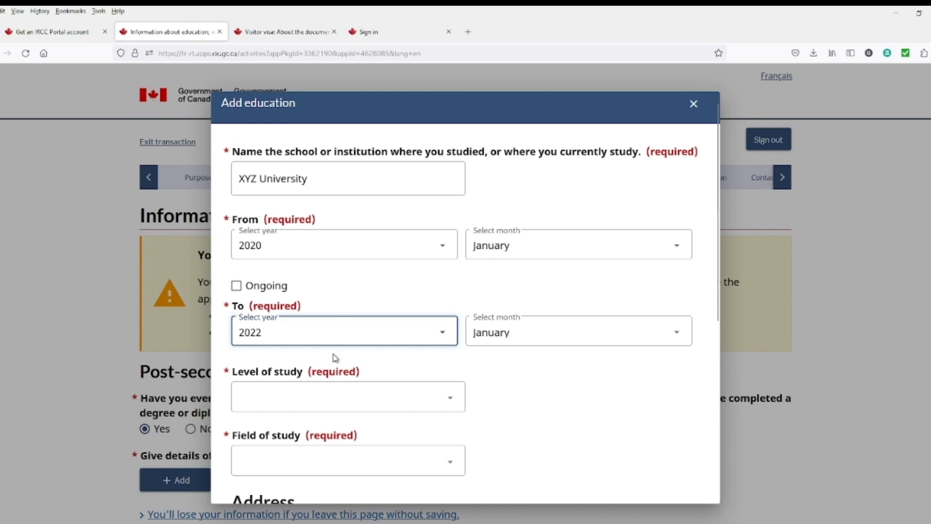
scroll(334, 358, "down", 5)
left_click(322, 226)
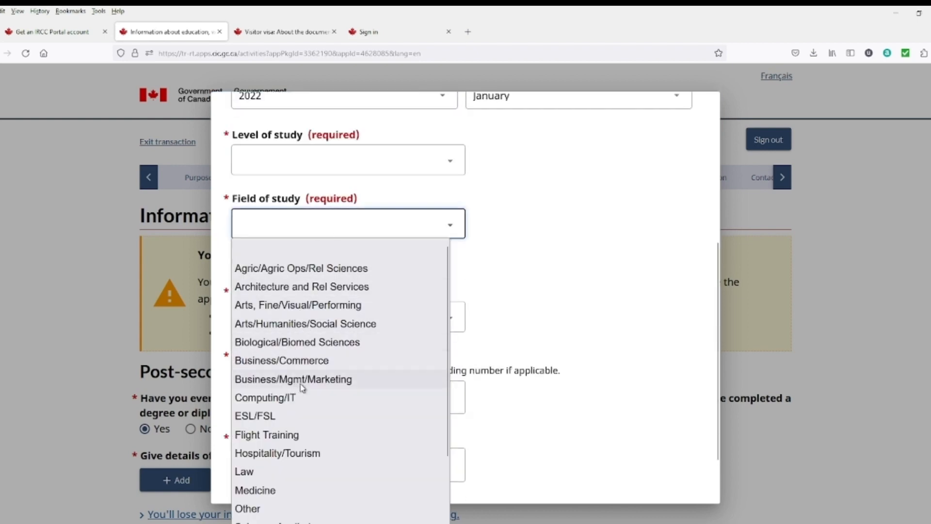
left_click(306, 365)
left_click(354, 325)
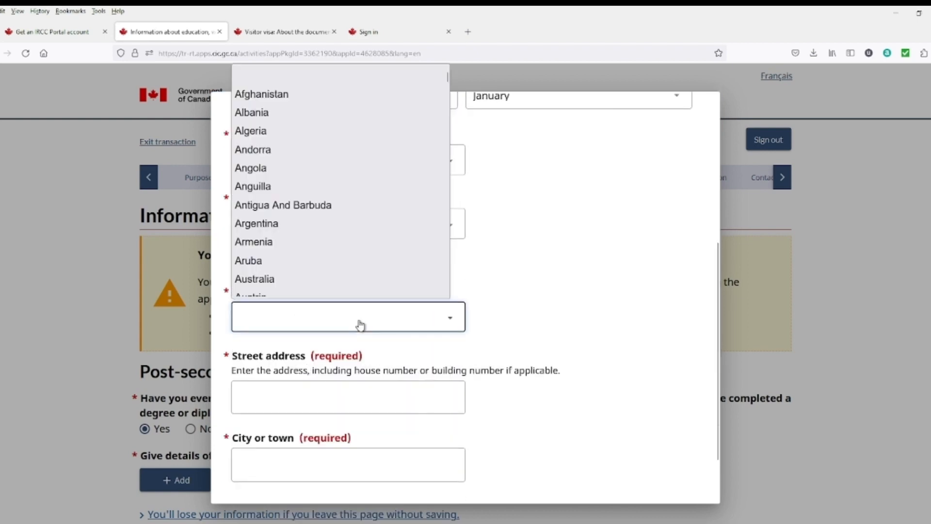
type("pak")
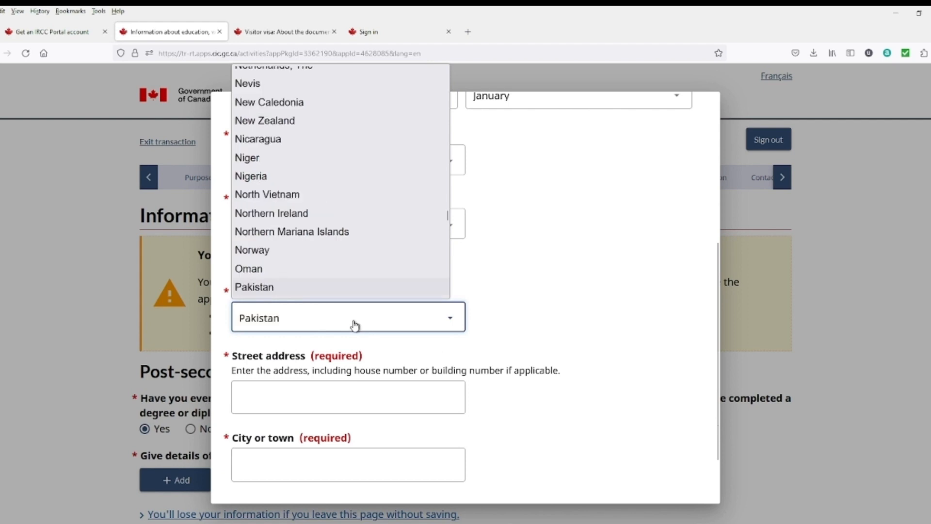
key("Return")
scroll(420, 326, "up", 2)
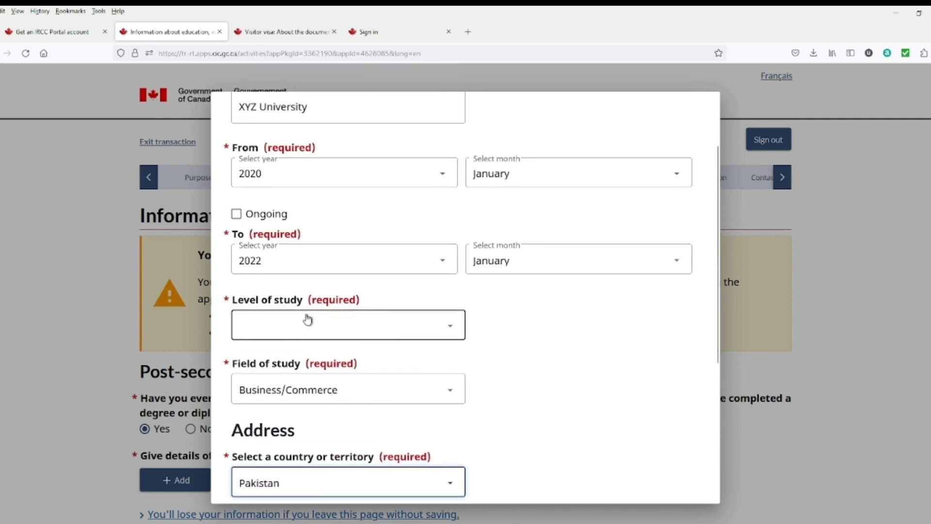
left_click(381, 328)
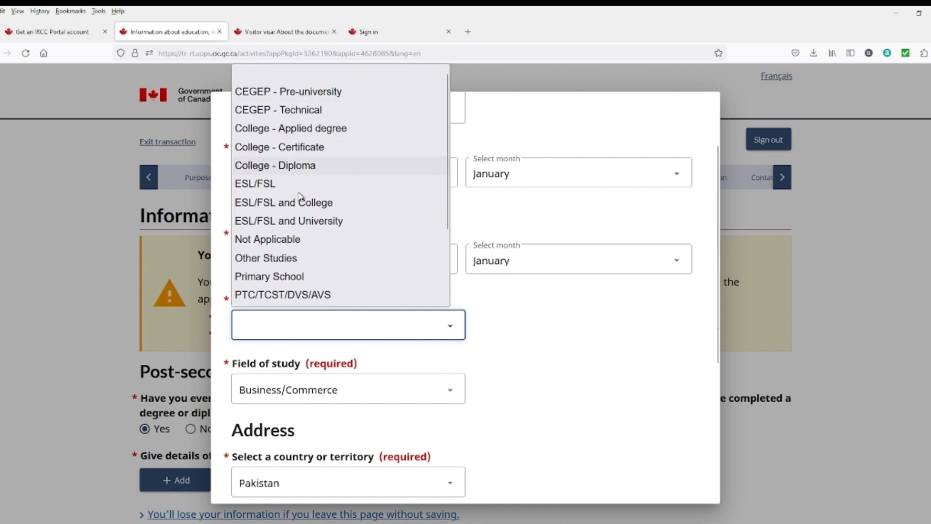
scroll(298, 242, "down", 3)
left_click(315, 278)
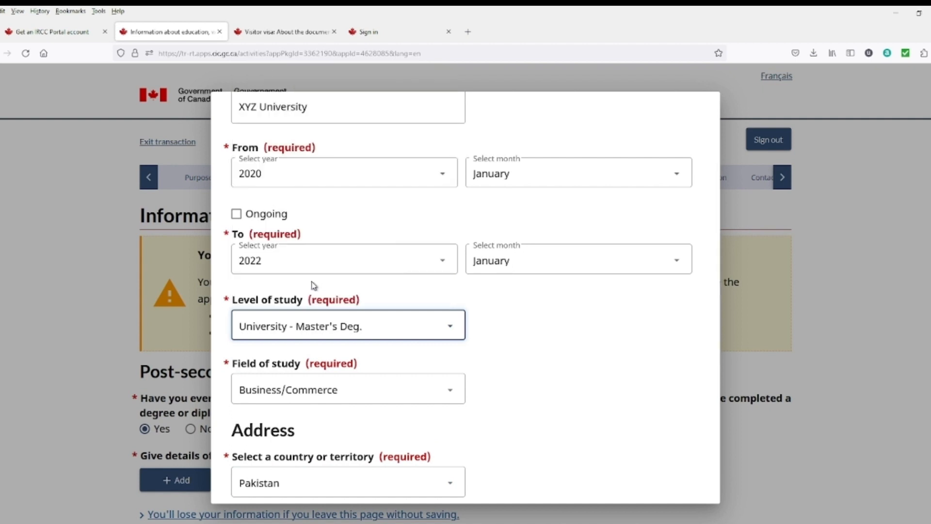
Step: Enter the school address XYZ Road, Gujranwala, and save the education entry
scroll(446, 336, "down", 5)
left_click(295, 334)
left_click(294, 335)
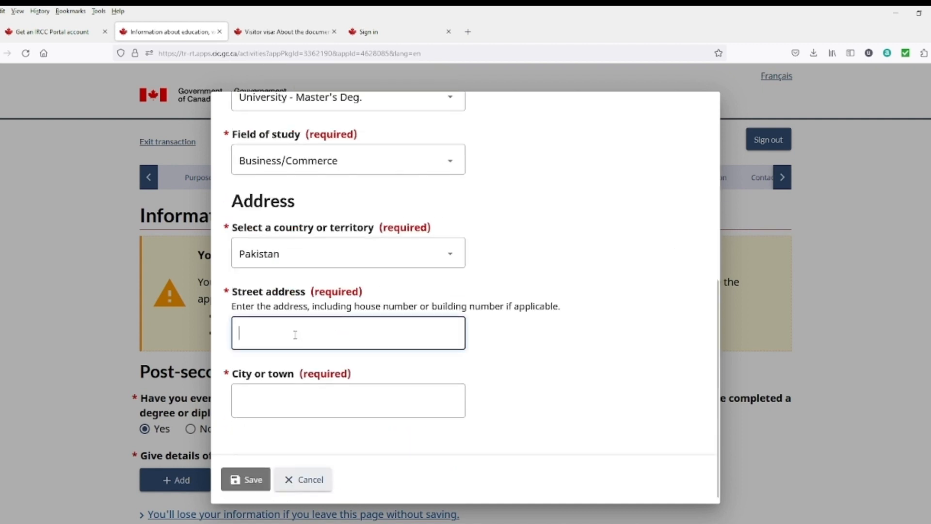
type("XYZ ")
type("W")
type("ROa")
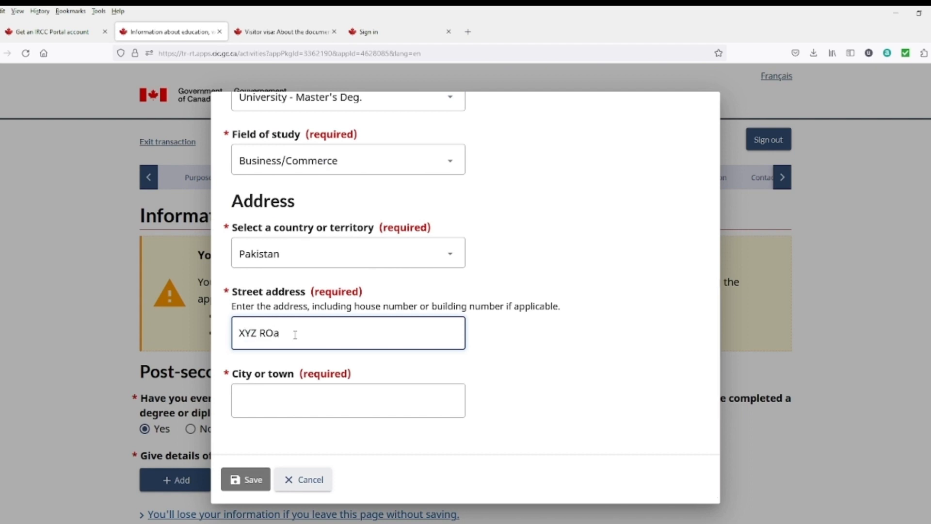
key("BackSpace")
key("BackSpace")
key("BackSpace")
left_click(261, 405)
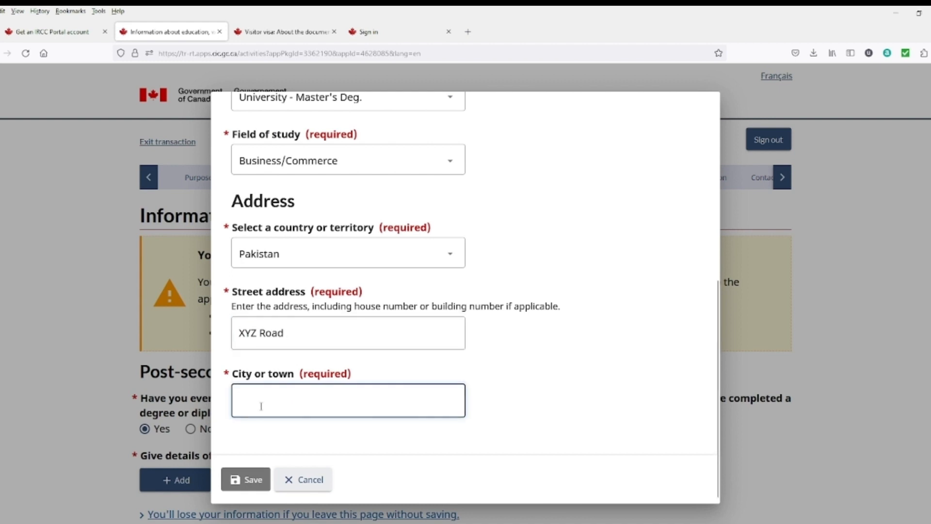
type("Gujrwala")
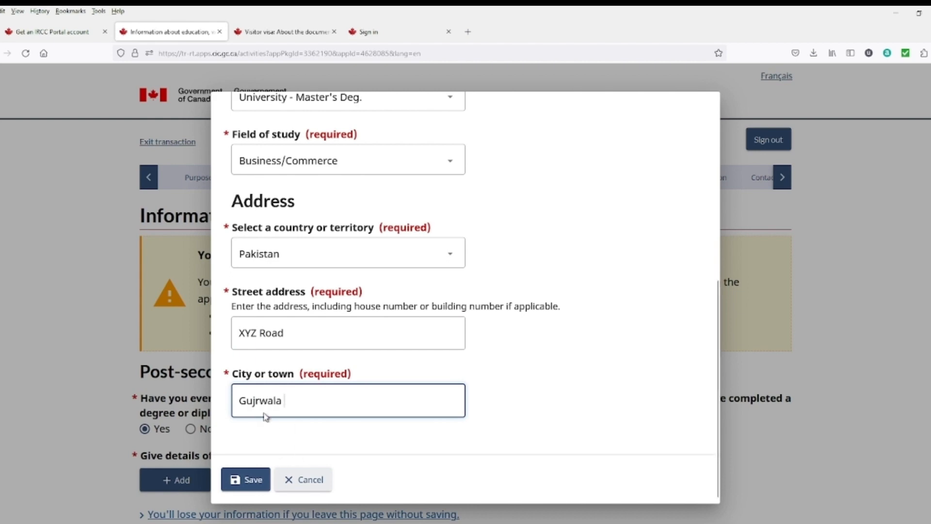
left_click(261, 400)
type("an")
left_click(245, 479)
Step: In the work/activities history section, select No for the military, police or security service question
scroll(301, 396, "down", 2)
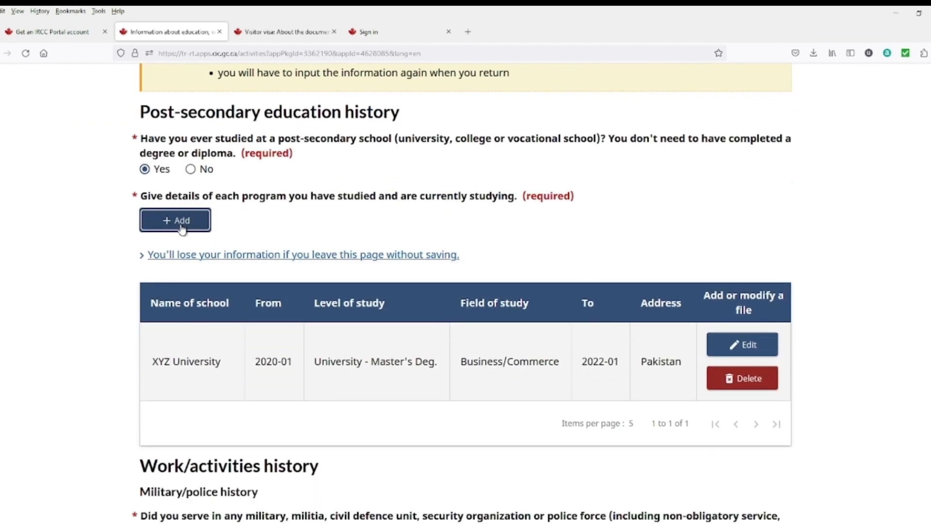
scroll(624, 343, "down", 6)
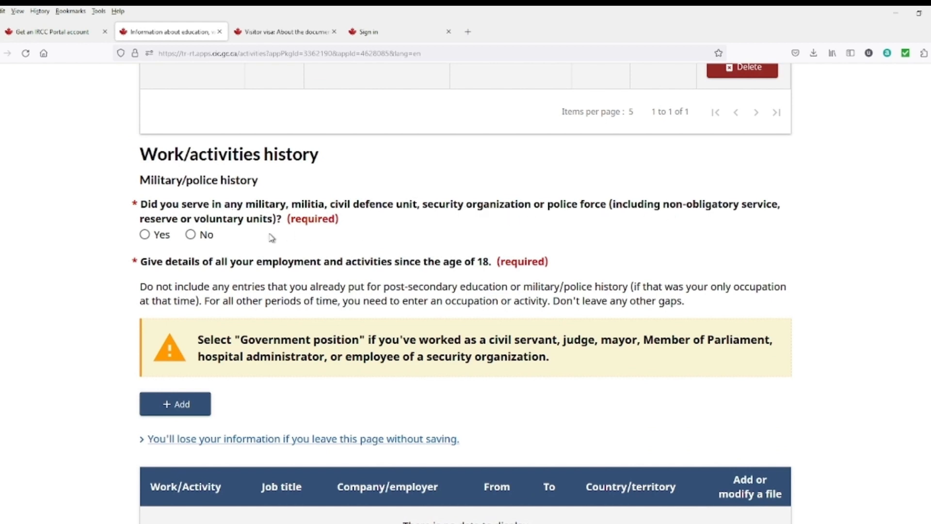
left_click(157, 238)
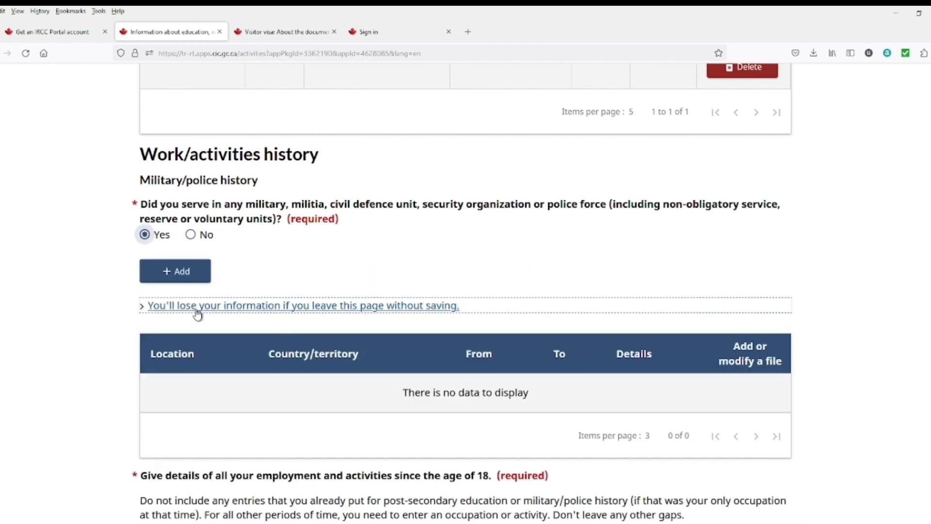
left_click(192, 235)
scroll(196, 378, "down", 1)
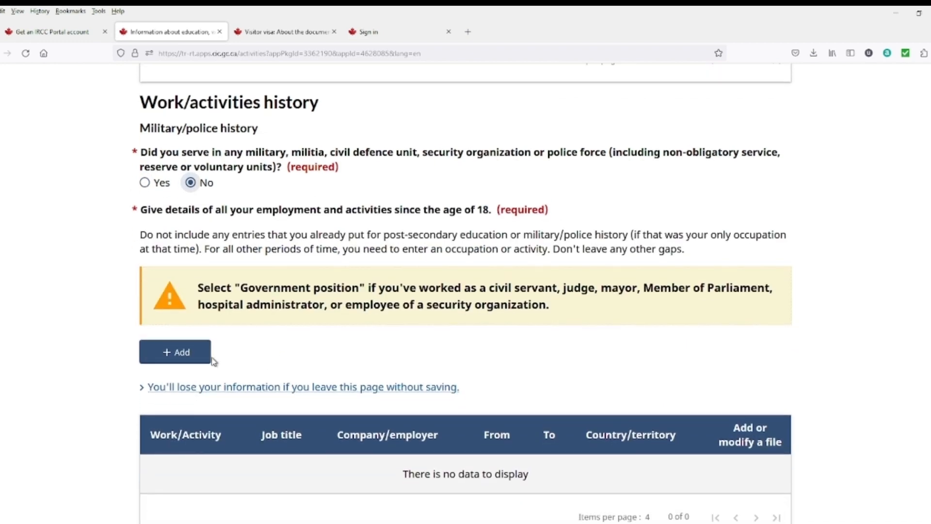
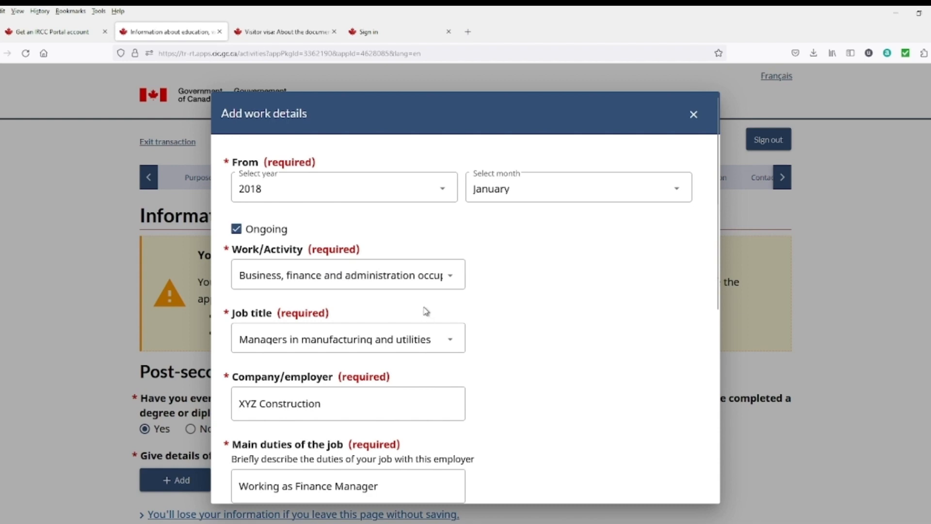
Step: Review the Finance Manager job details at XYZ Construction, keeping Pakistan as the address country
scroll(349, 272, "down", 3)
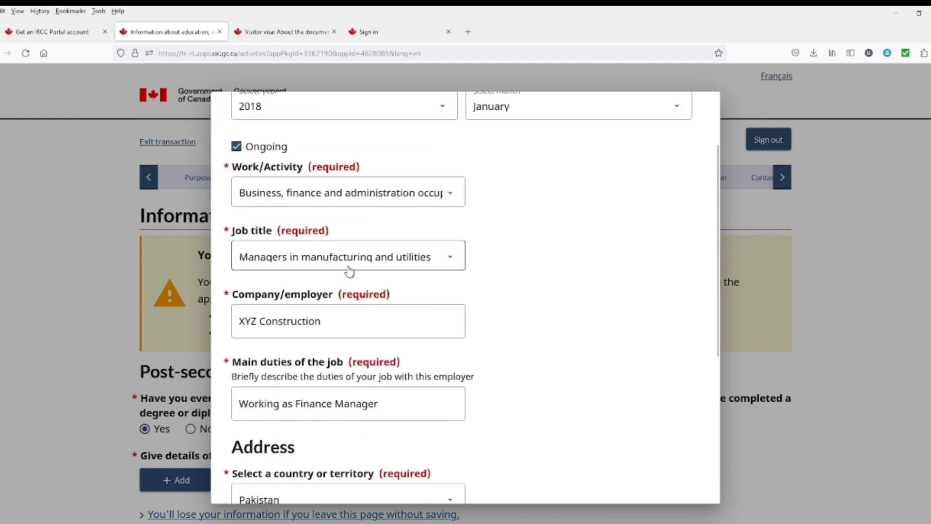
left_click(443, 266)
scroll(358, 468, "down", 5)
scroll(358, 468, "down", 20)
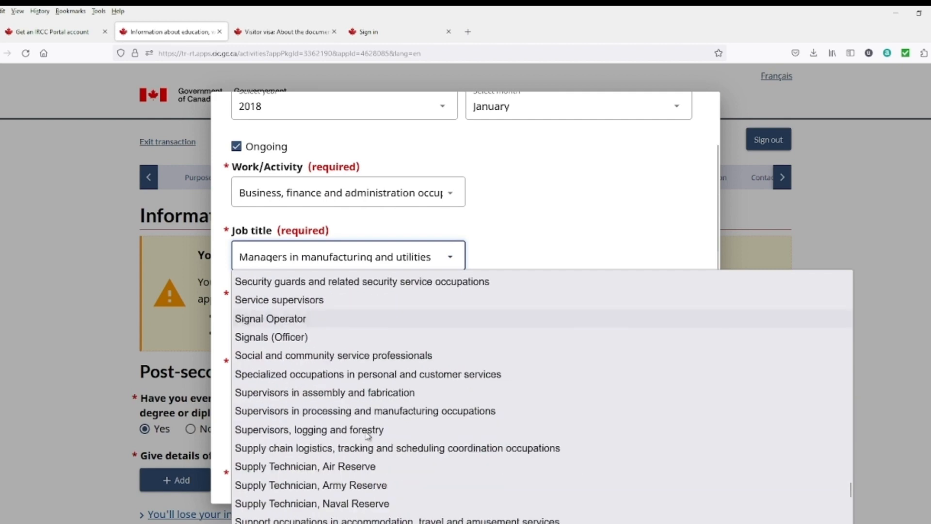
left_click(476, 226)
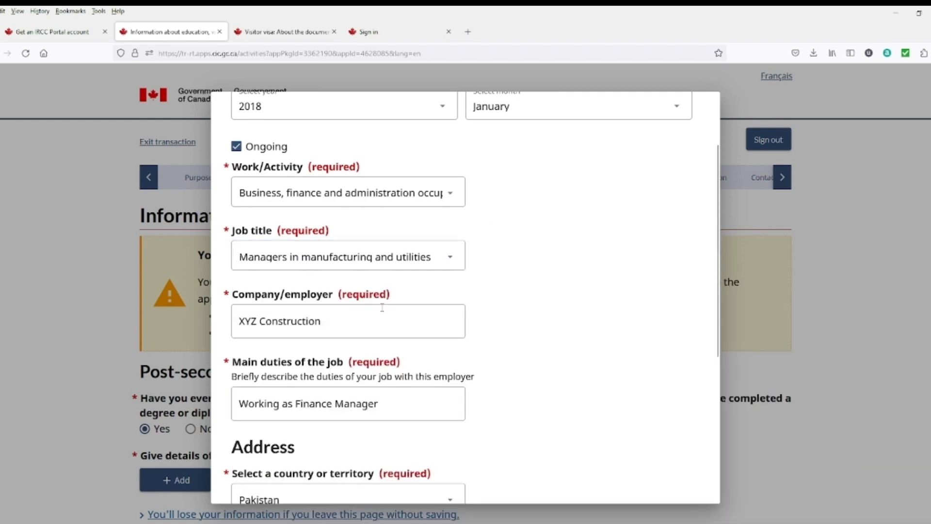
left_click(371, 322)
scroll(340, 315, "down", 3)
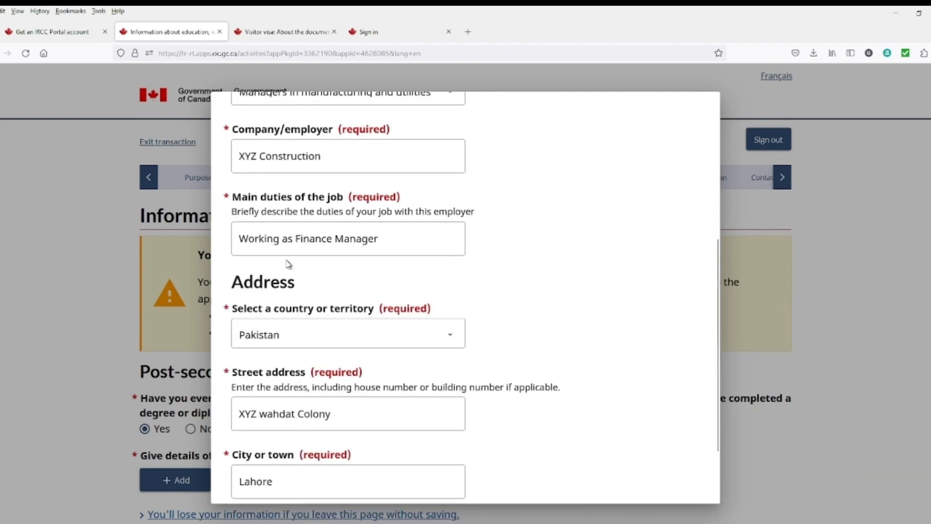
left_click(384, 241)
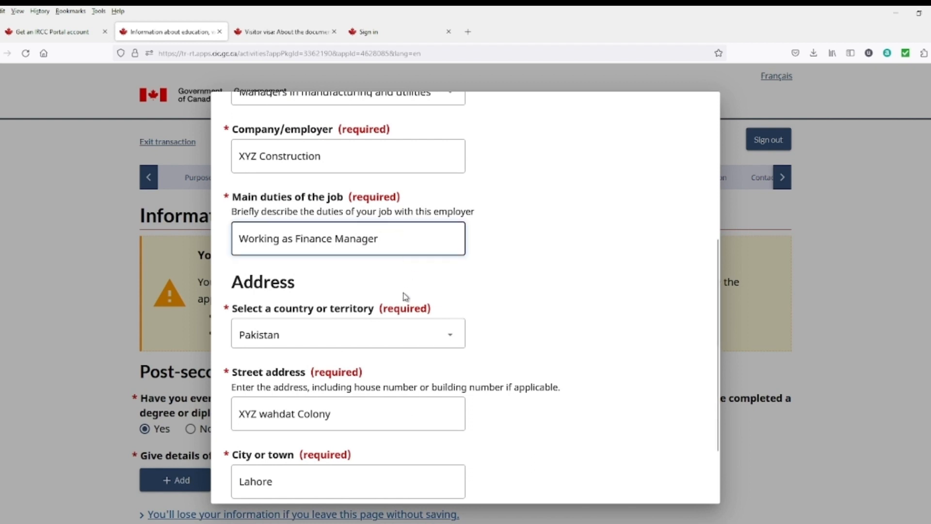
left_click(365, 338)
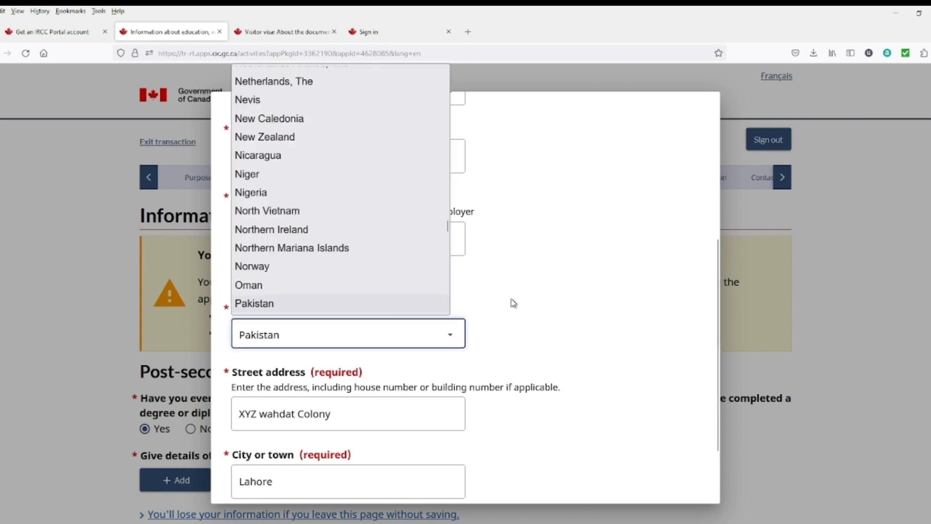
left_click(295, 341)
Step: Save the work details entry and continue to Travel history
scroll(295, 342, "down", 2)
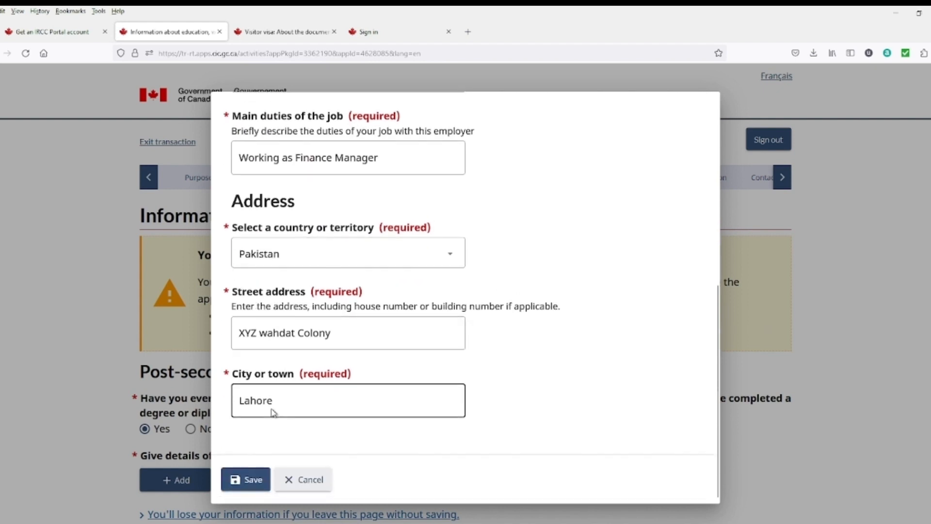
left_click(245, 480)
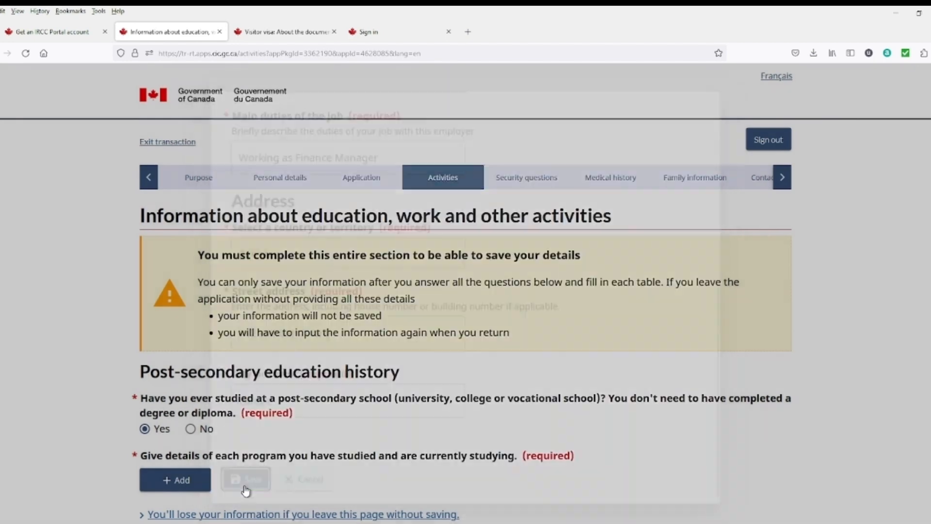
scroll(466, 291, "down", 10)
left_click(717, 328)
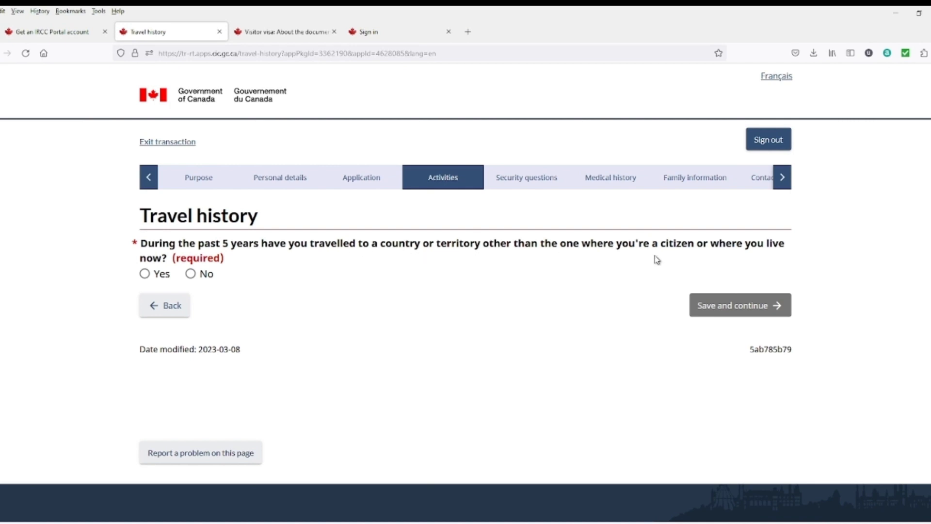
Step: Answer Yes to past travel and add a trip dated January 2022 to January 2022
left_click(162, 277)
scroll(207, 297, "down", 2)
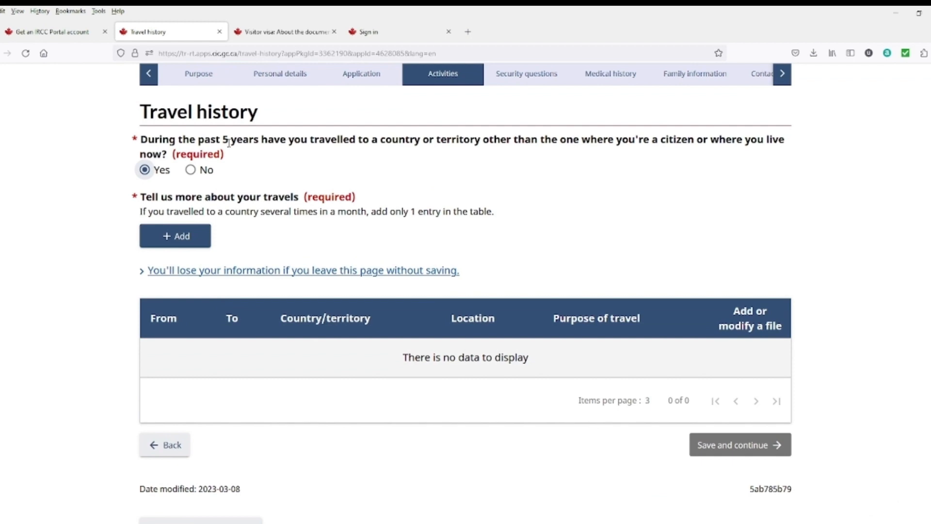
left_click(191, 245)
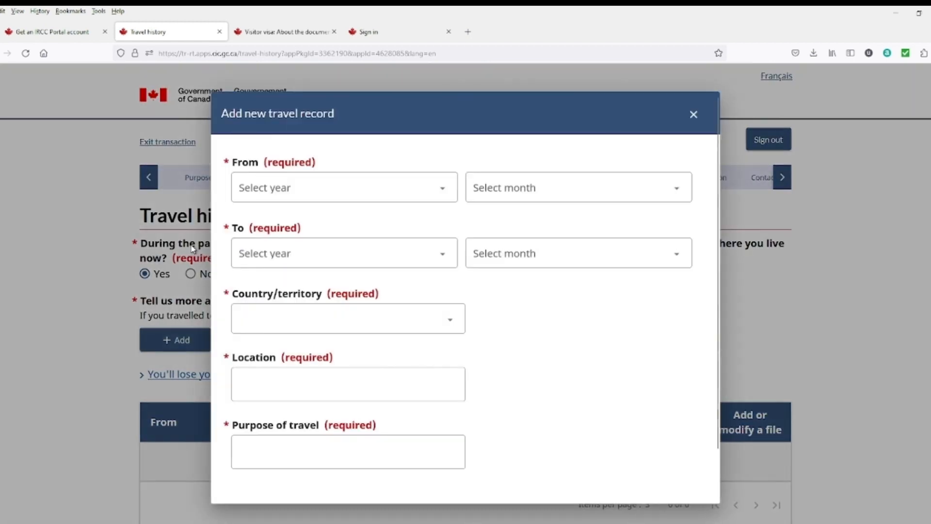
left_click(409, 198)
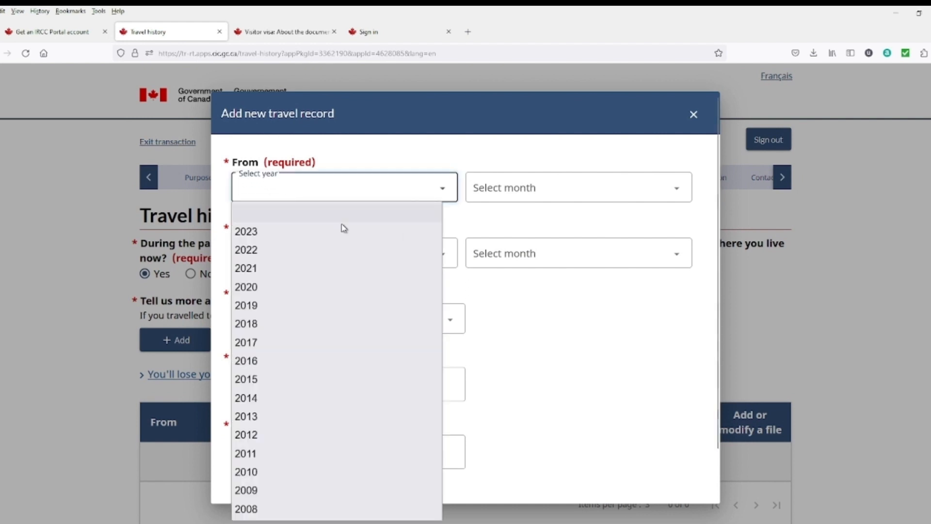
left_click(269, 258)
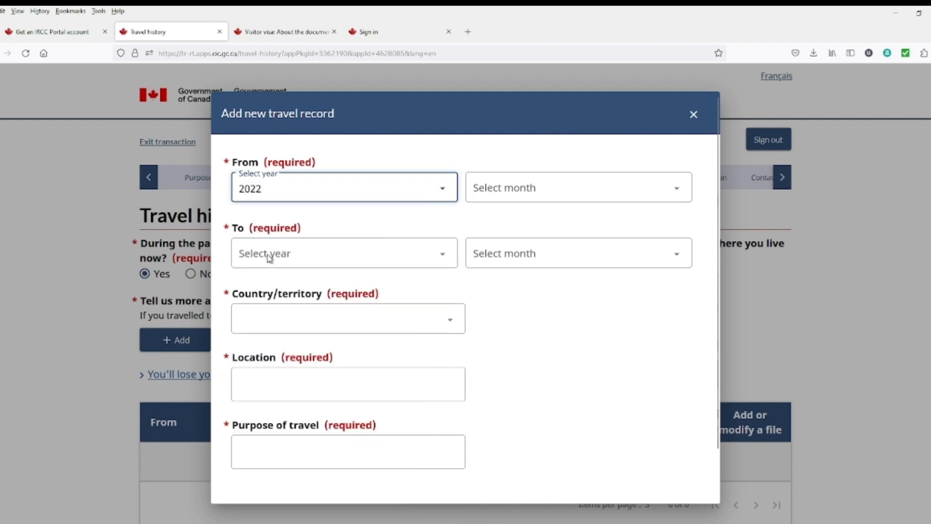
left_click(618, 191)
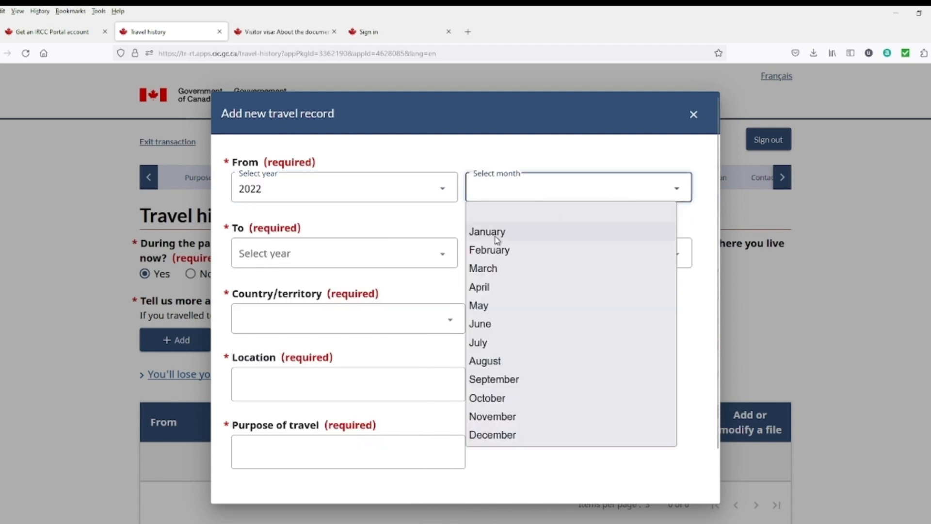
left_click(485, 232)
left_click(530, 254)
left_click(500, 295)
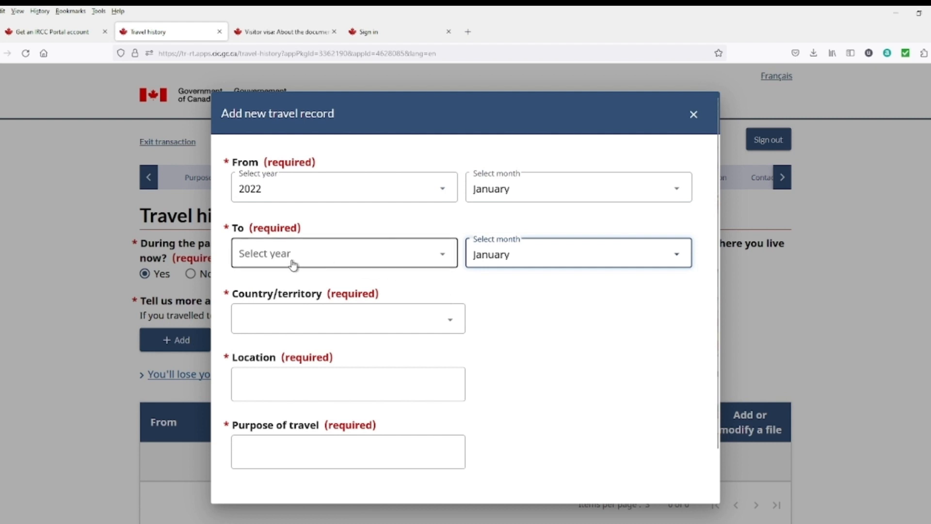
left_click(368, 260)
left_click(262, 319)
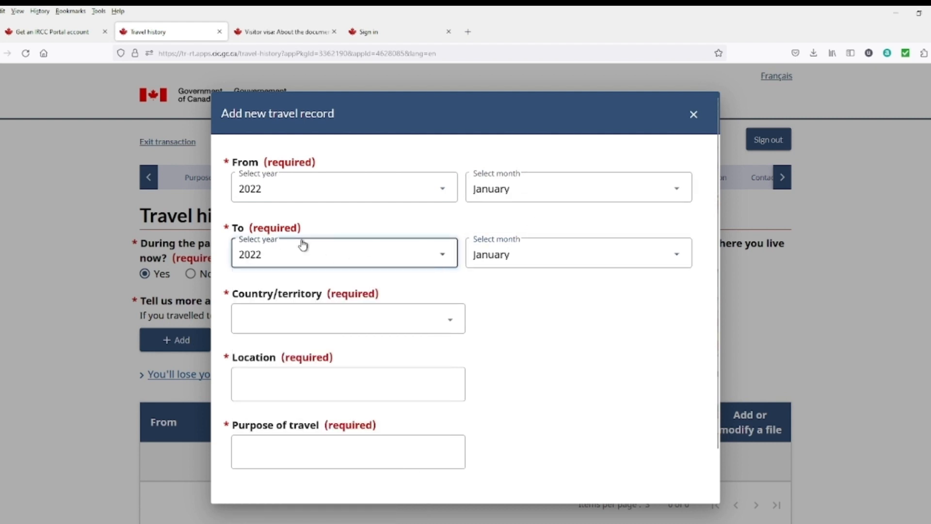
Step: Set the trip to United States of America, location New york, purpose Tourism; save and continue
left_click(357, 322)
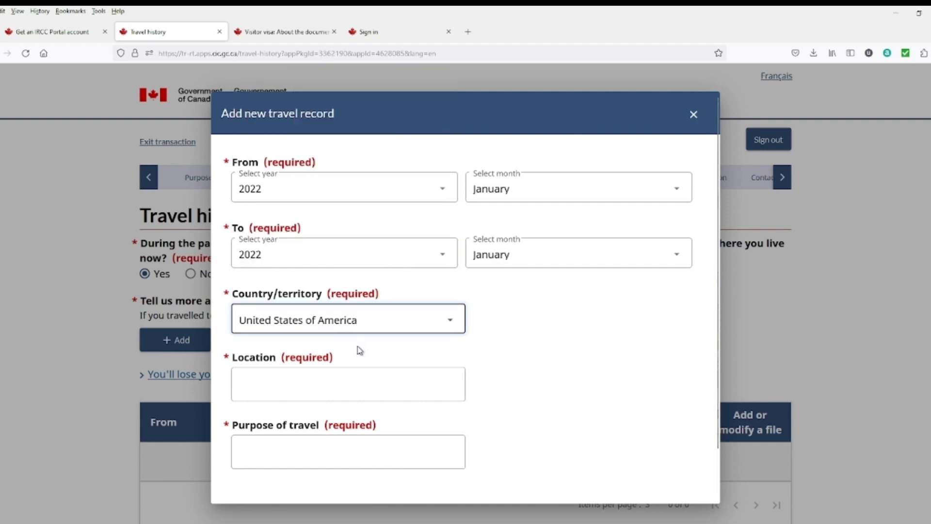
left_click(309, 386)
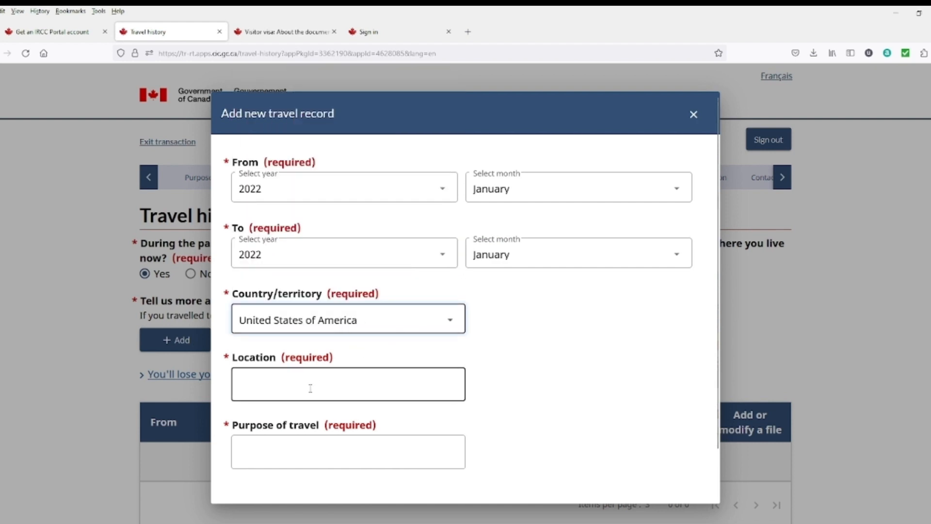
type("New ")
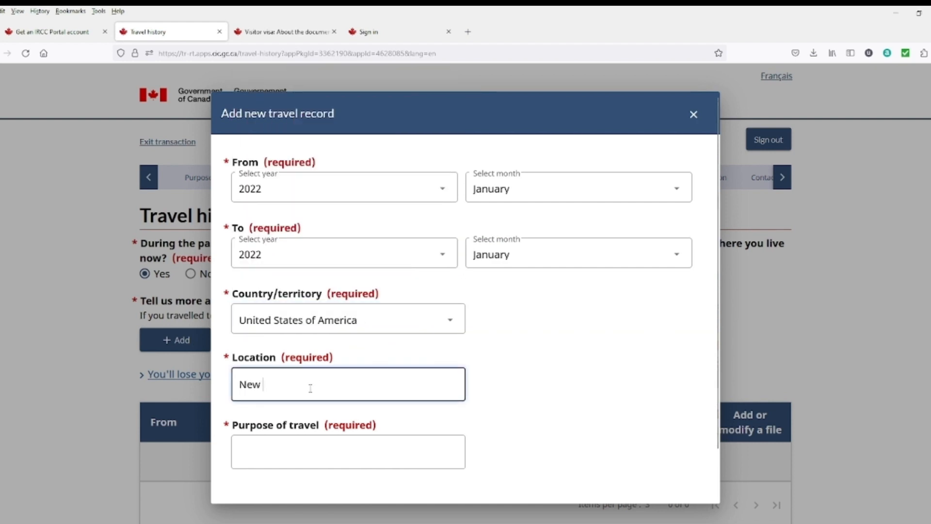
type("york")
left_click(306, 447)
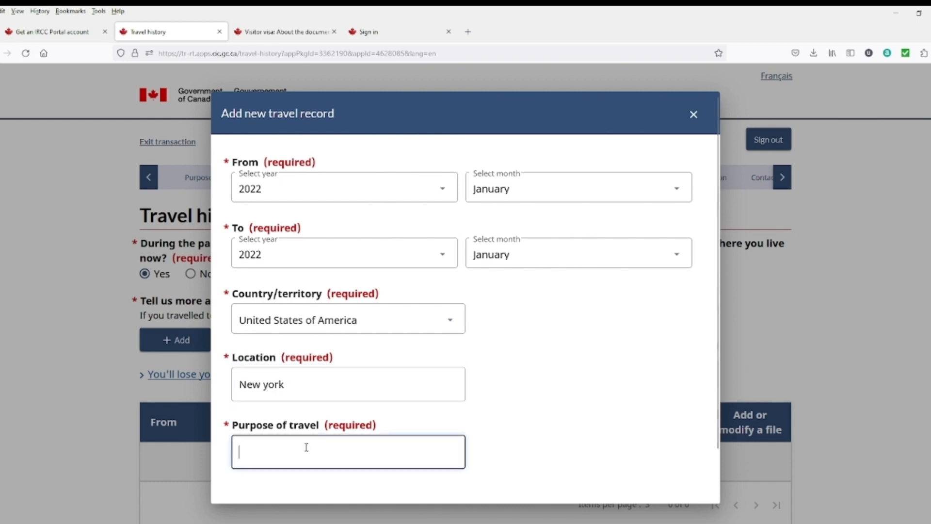
type("Touris")
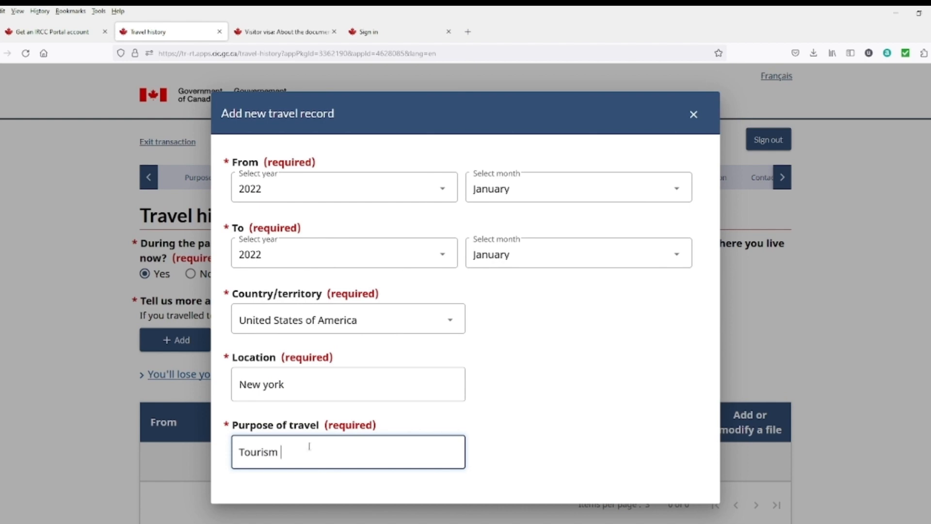
type("m")
scroll(340, 427, "down", 2)
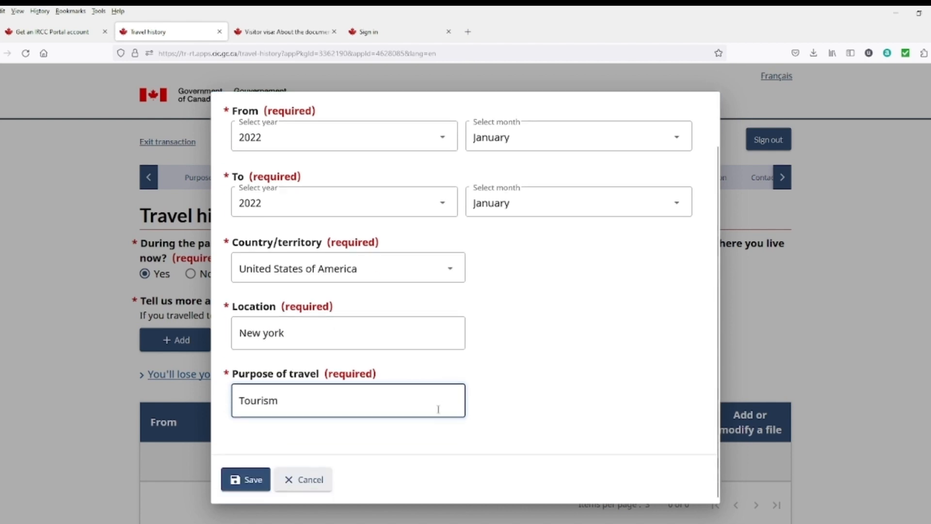
left_click(246, 482)
scroll(267, 346, "down", 2)
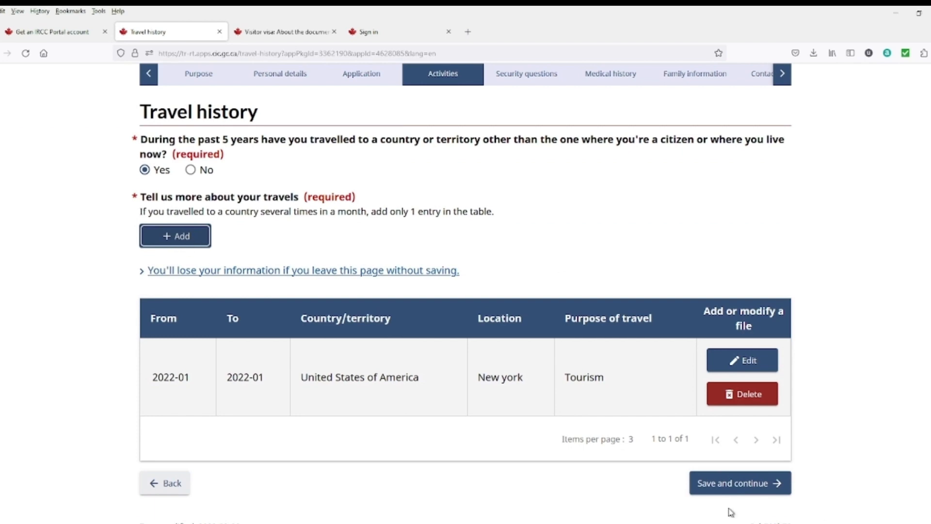
left_click(734, 491)
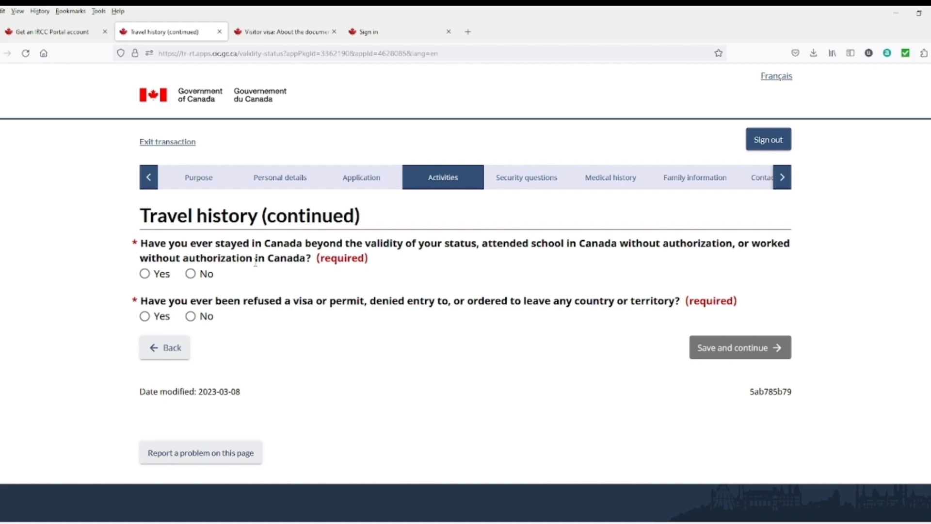
Step: Answer No to overstaying in Canada and to previous visa refusals, then continue
left_click(146, 274)
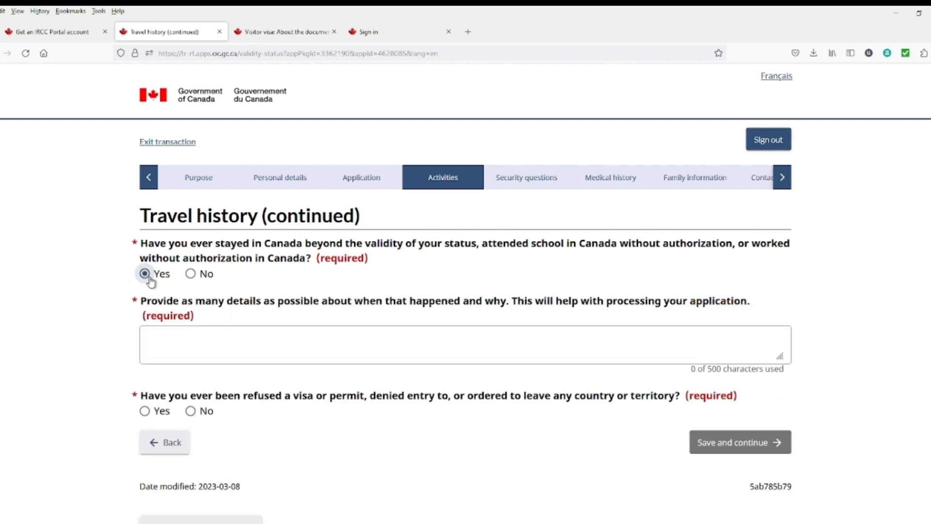
left_click(191, 274)
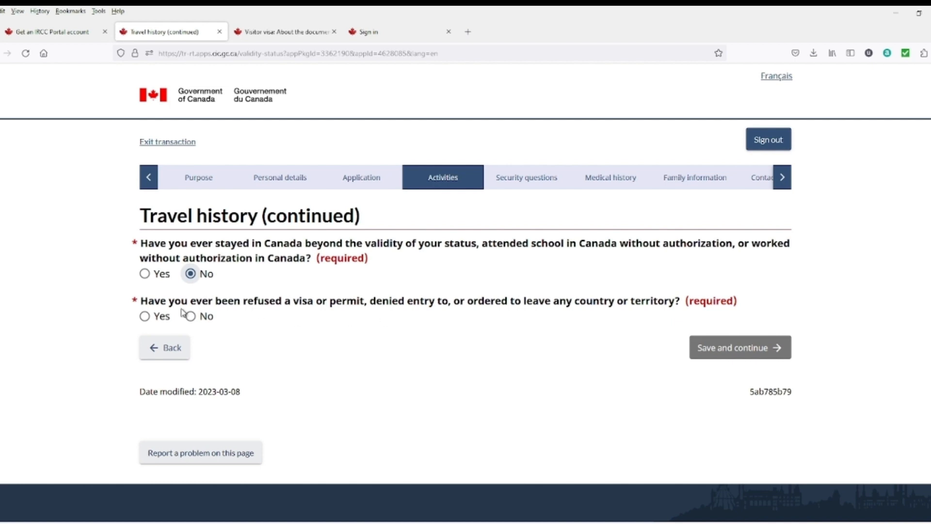
left_click(144, 316)
left_click(166, 399)
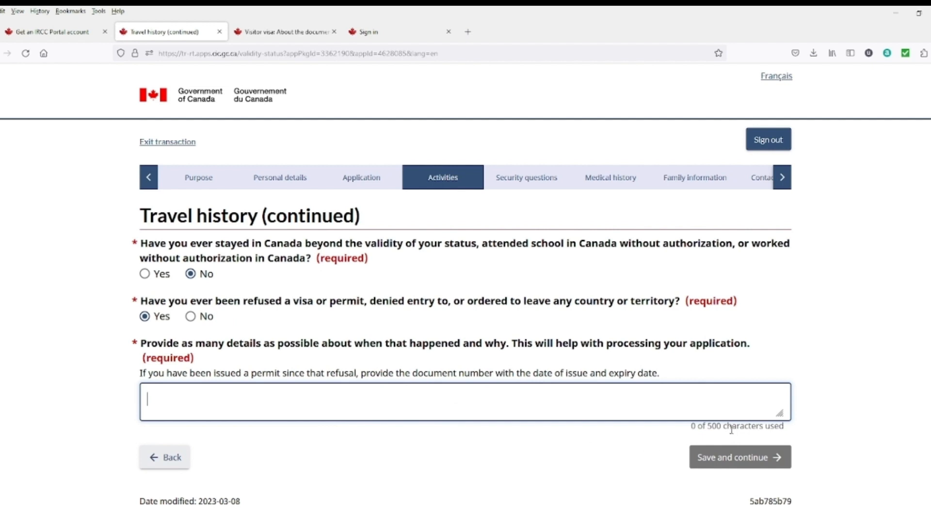
left_click_drag(728, 426, 697, 431)
left_click(679, 460)
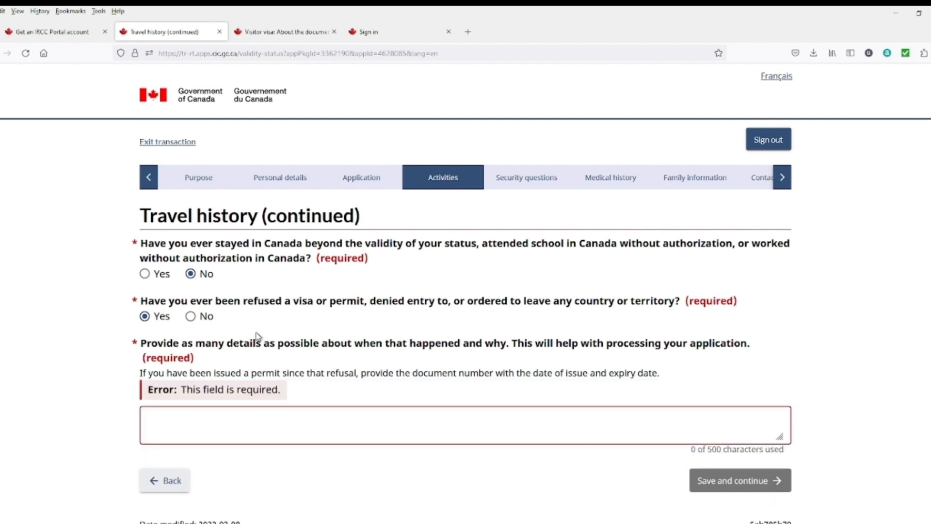
left_click(191, 316)
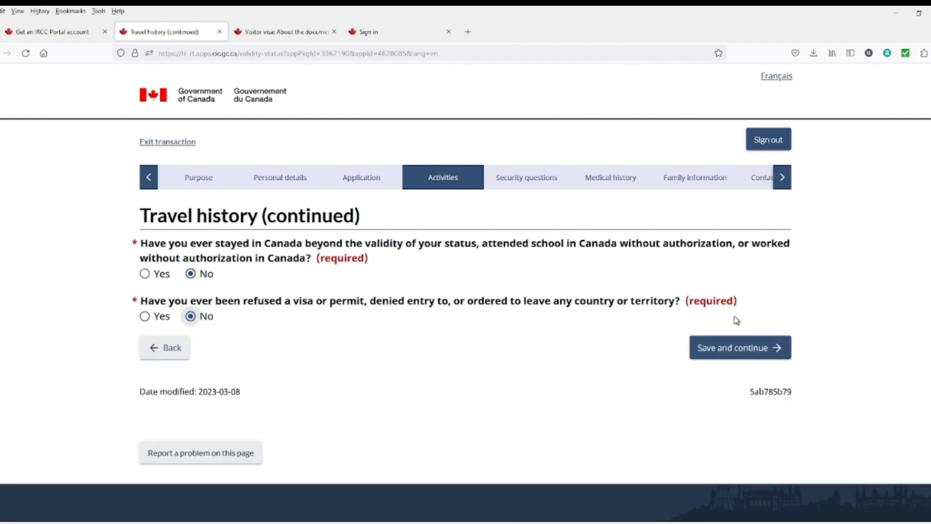
left_click(717, 349)
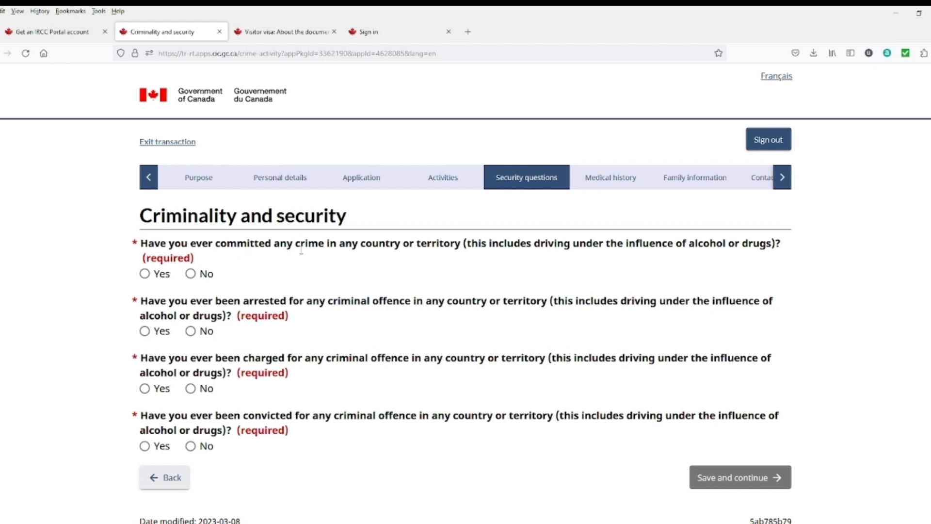
Step: Select No for committing a crime, being arrested, charged and convicted, then save
left_click(190, 273)
scroll(233, 290, "down", 1)
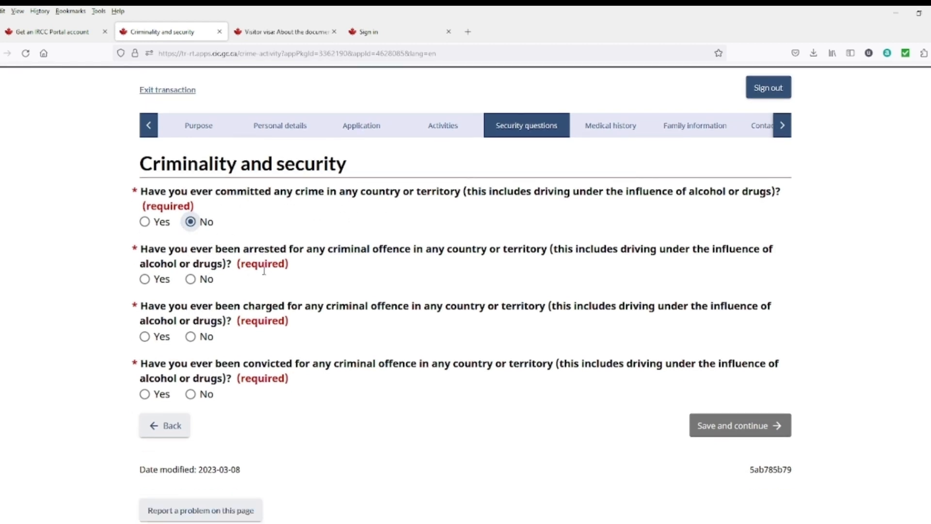
left_click(190, 278)
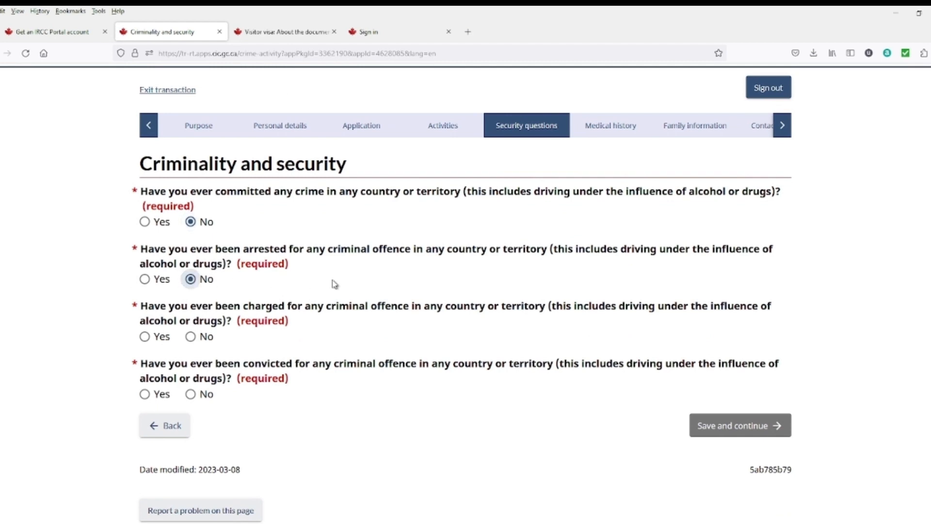
left_click(192, 337)
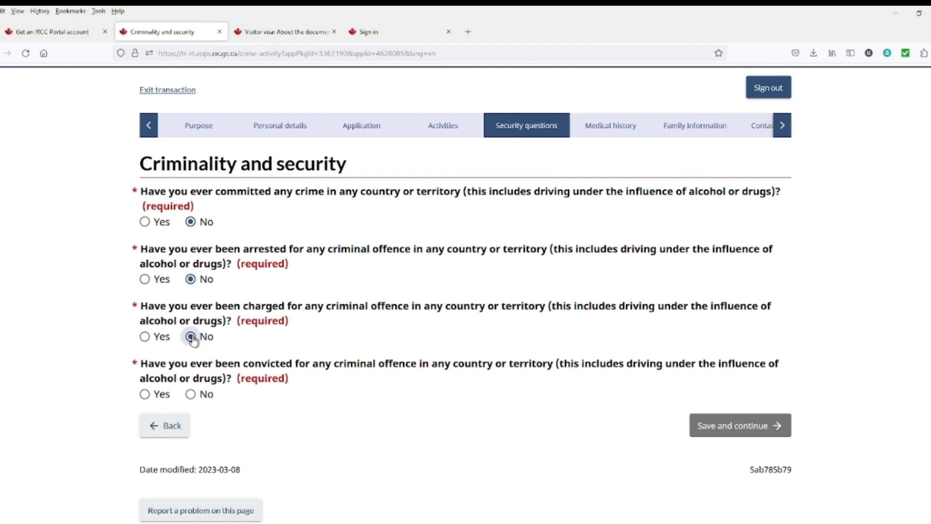
scroll(193, 358, "down", 2)
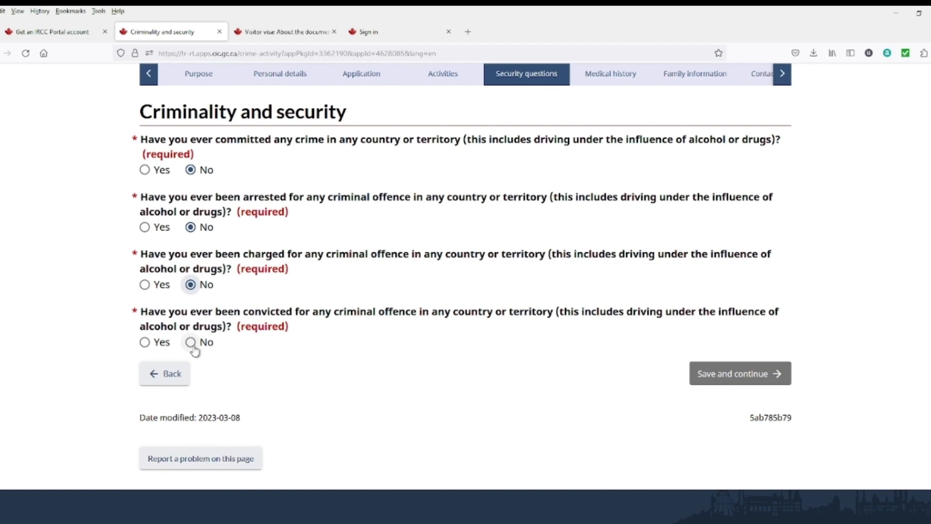
left_click(191, 342)
left_click(733, 374)
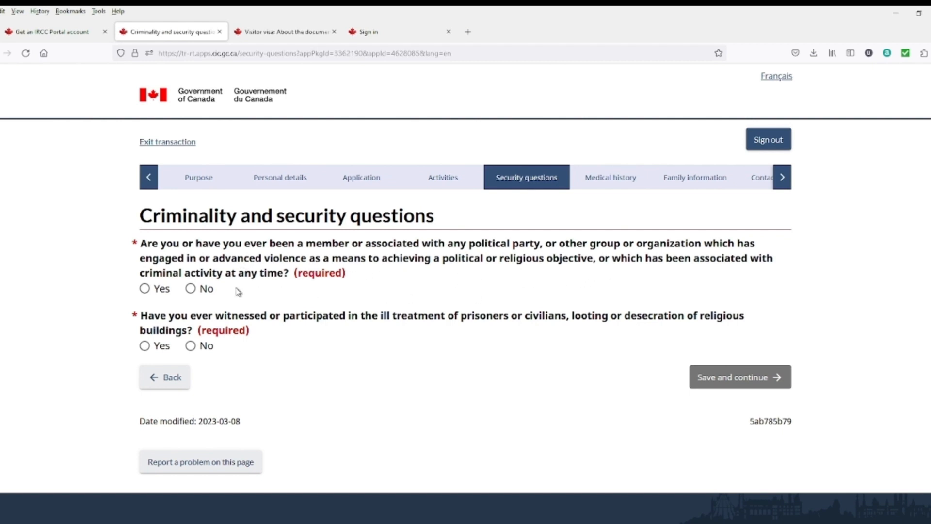
Step: Answer No to violent group membership and ill-treatment questions, then save and continue
left_click(191, 289)
left_click(190, 346)
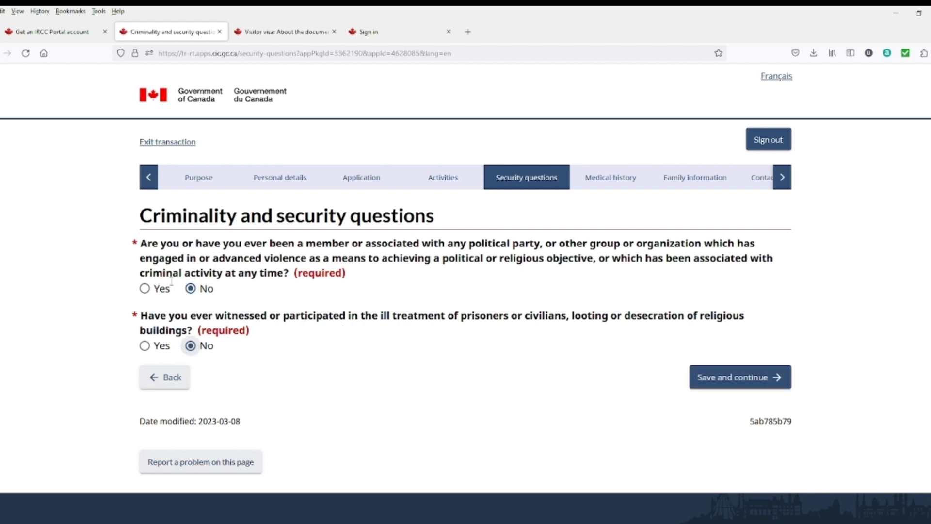
left_click(718, 386)
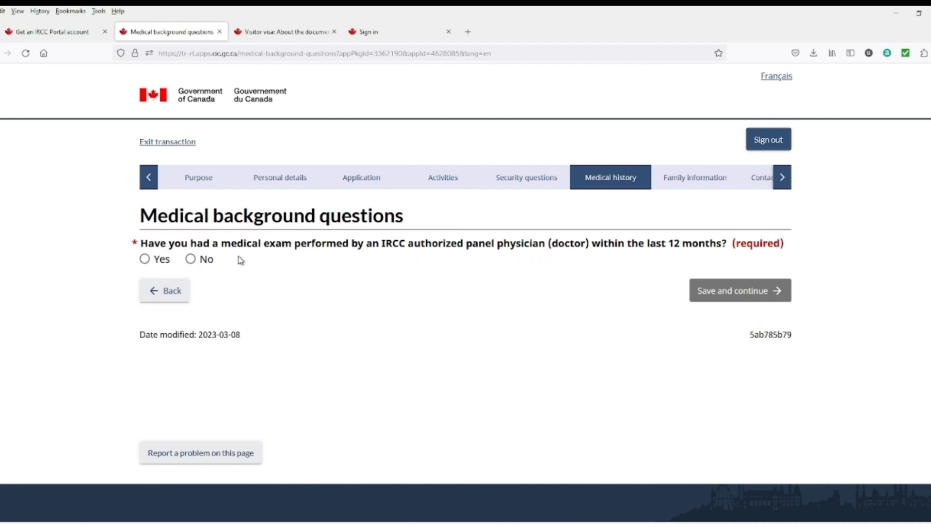
Step: Answer No to having a recent medical exam and save
left_click(145, 258)
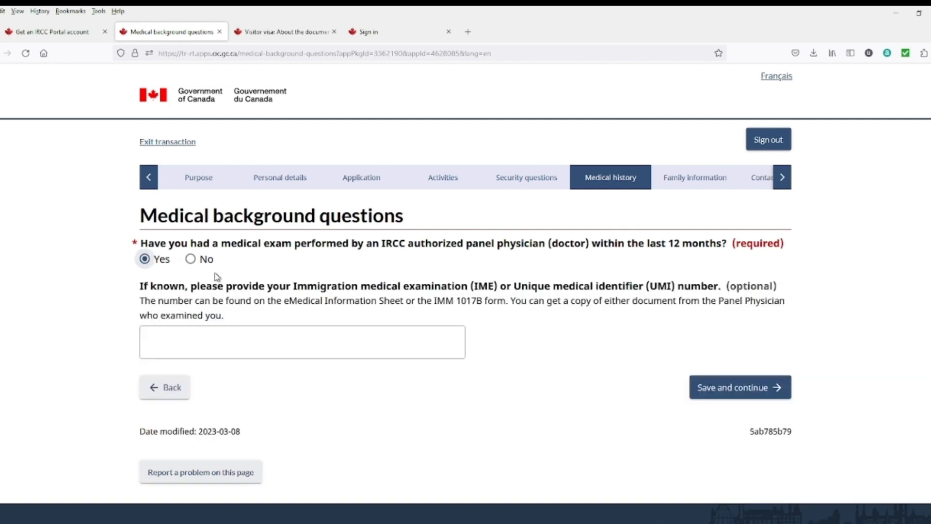
left_click(191, 259)
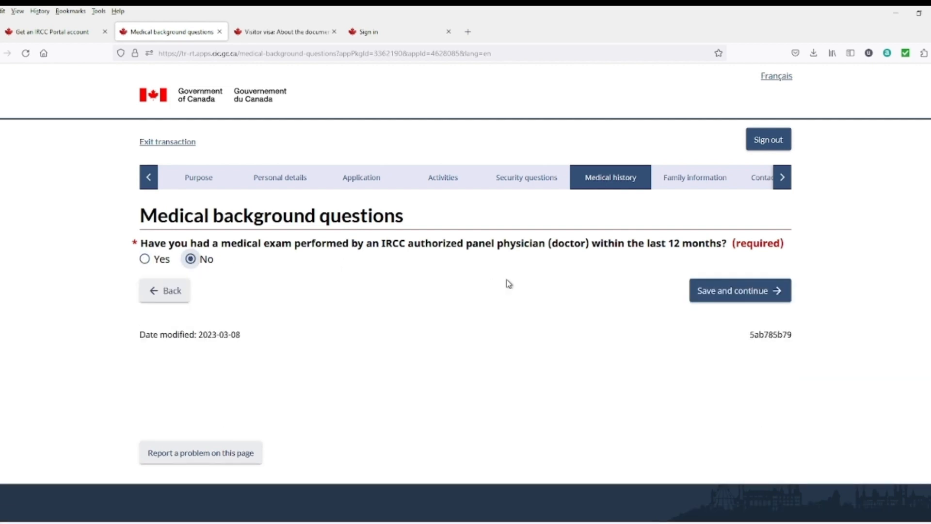
left_click(698, 297)
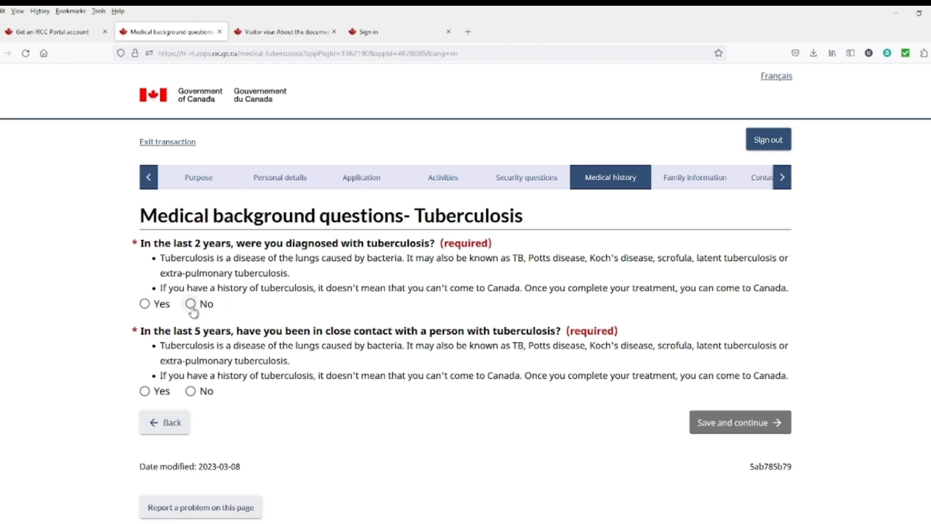
Step: Answer No to tuberculosis diagnosis and close tuberculosis contact, then save
left_click(162, 310)
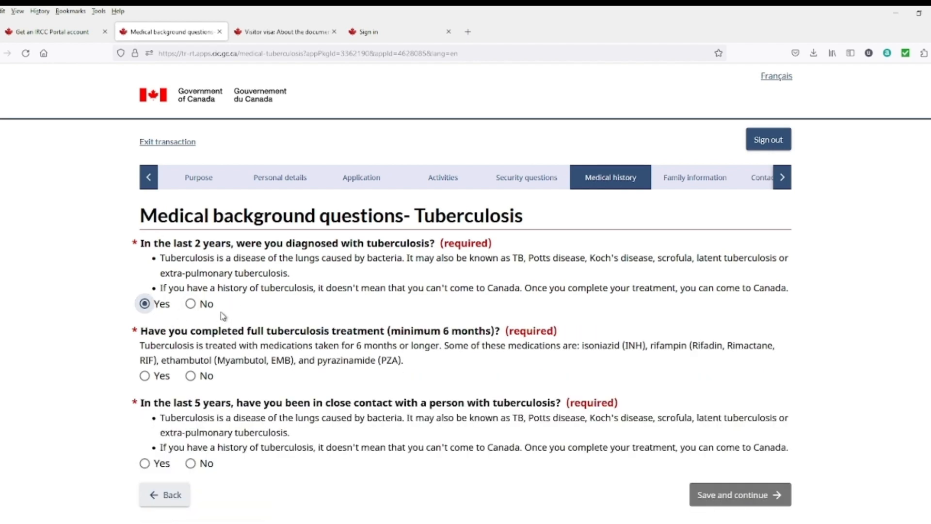
left_click(193, 309)
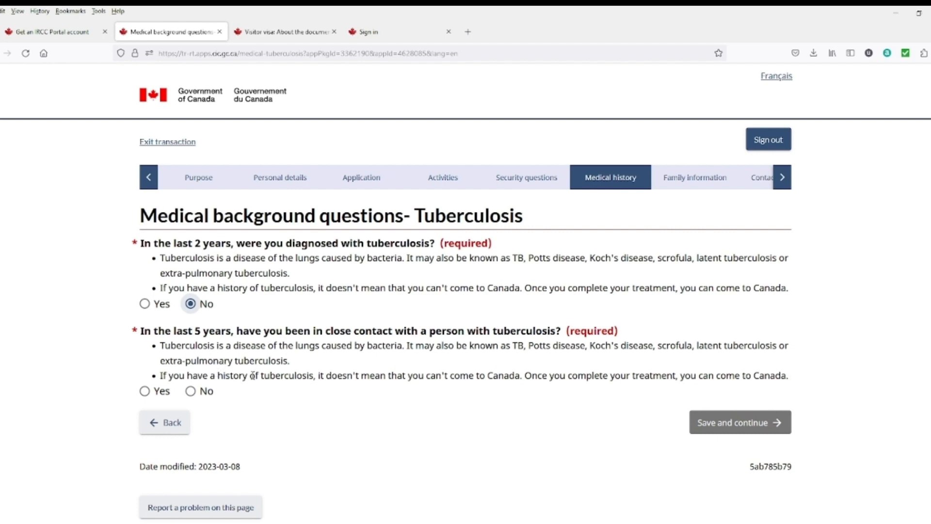
left_click(191, 391)
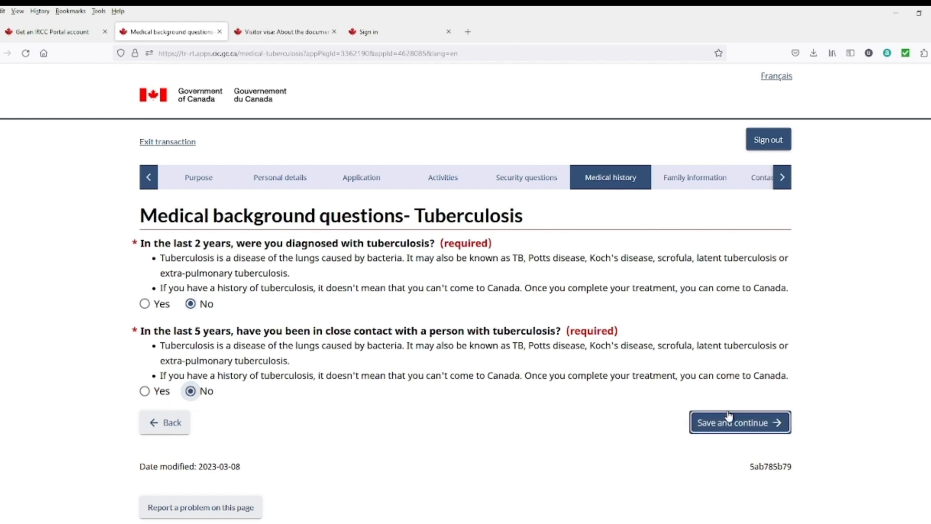
left_click(729, 417)
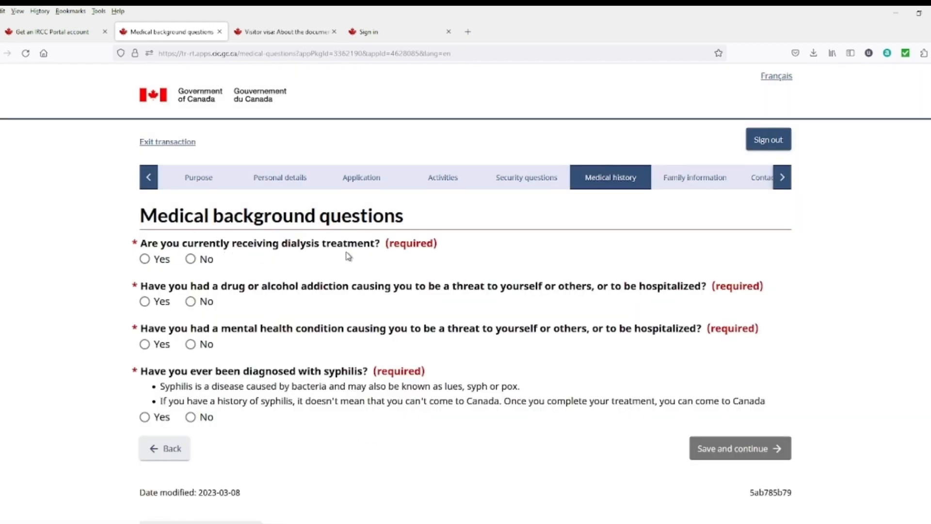
Step: Select No for dialysis, addiction, mental health and syphilis, then save and continue
left_click(192, 260)
left_click(191, 303)
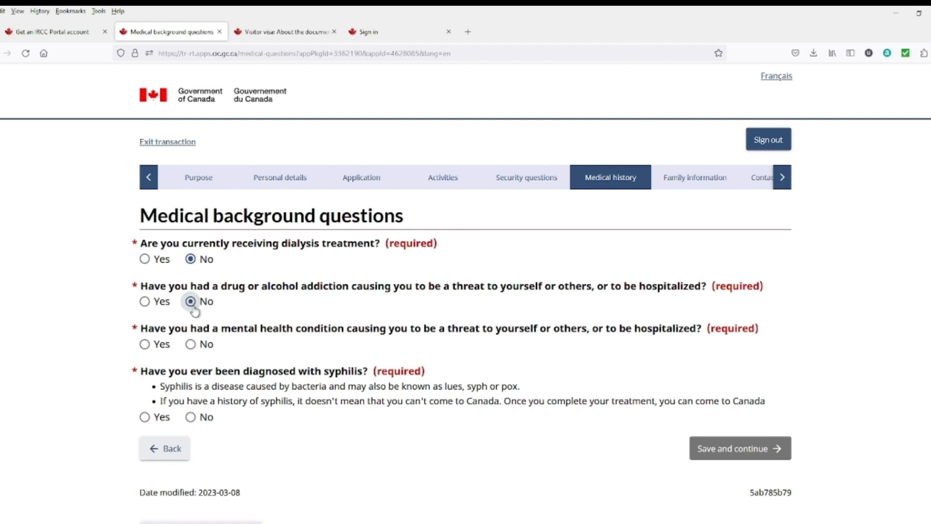
left_click(192, 345)
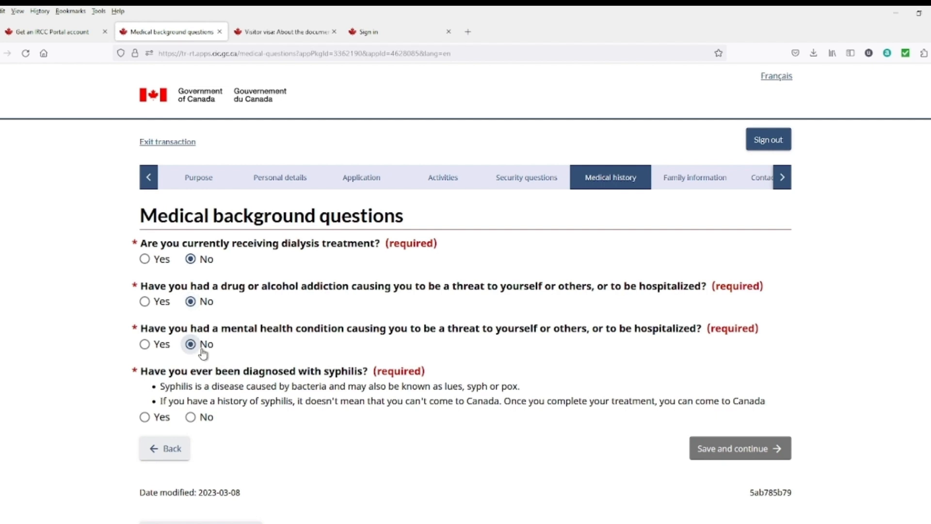
scroll(196, 354, "down", 2)
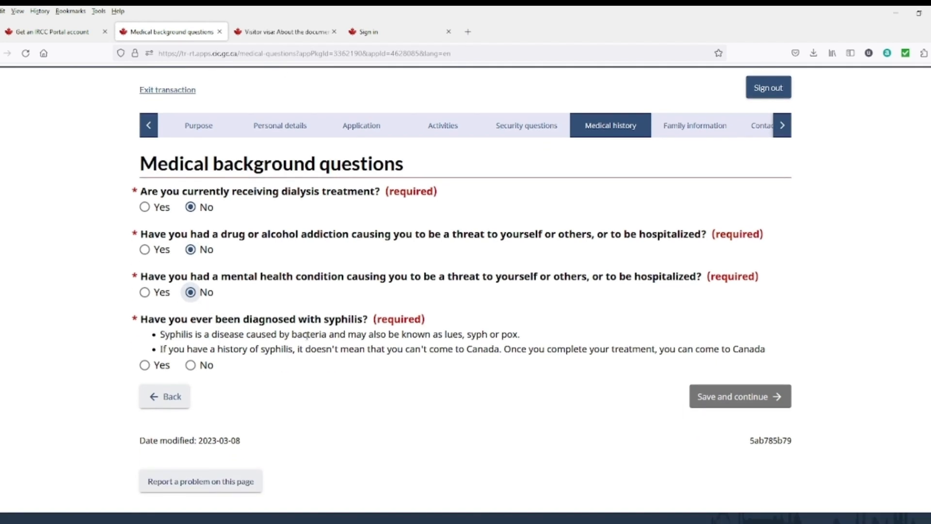
left_click(191, 365)
left_click(704, 401)
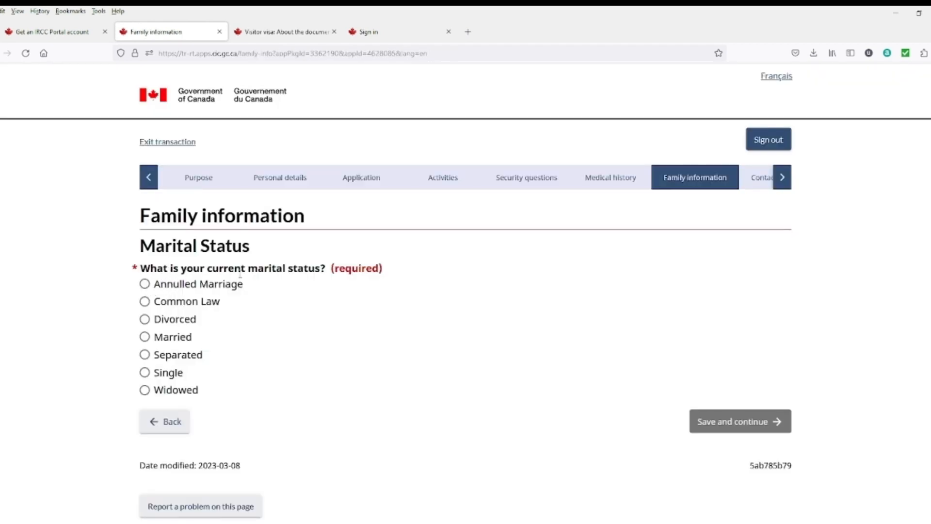
Step: Set marital status to Married and review the spouse's name and Unemployed occupation
left_click(145, 337)
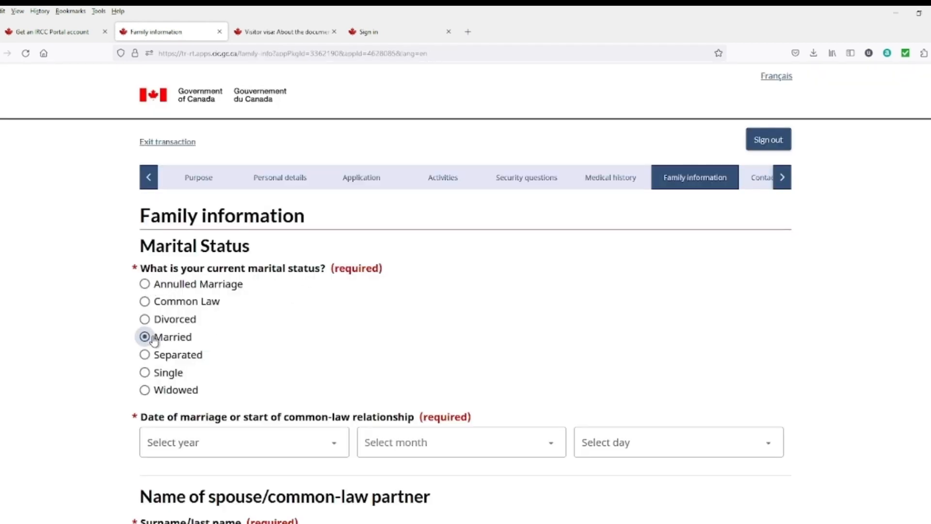
scroll(165, 340, "down", 3)
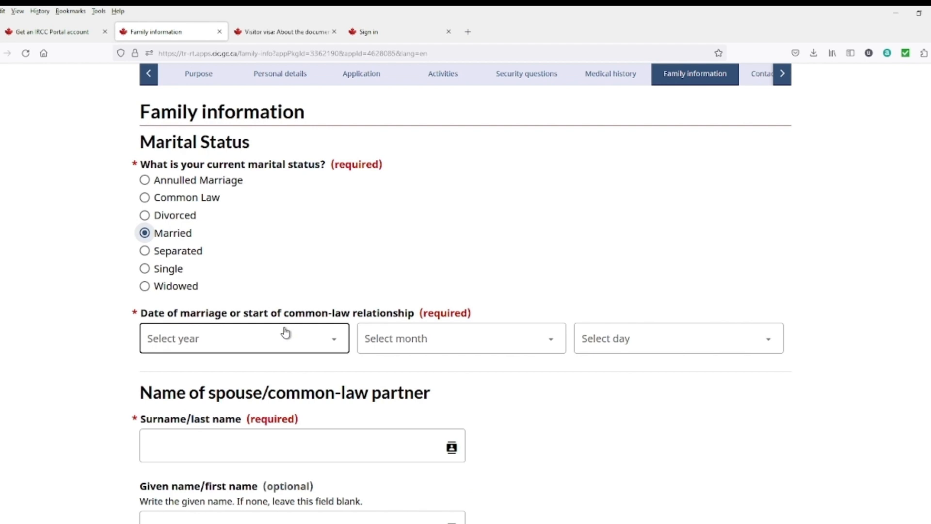
scroll(285, 332, "down", 2)
left_click(190, 330)
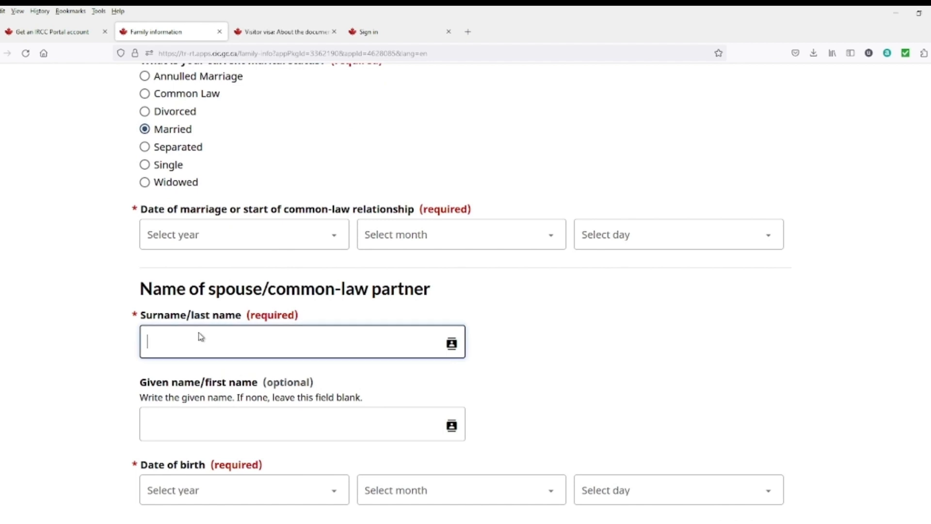
scroll(166, 303, "down", 3)
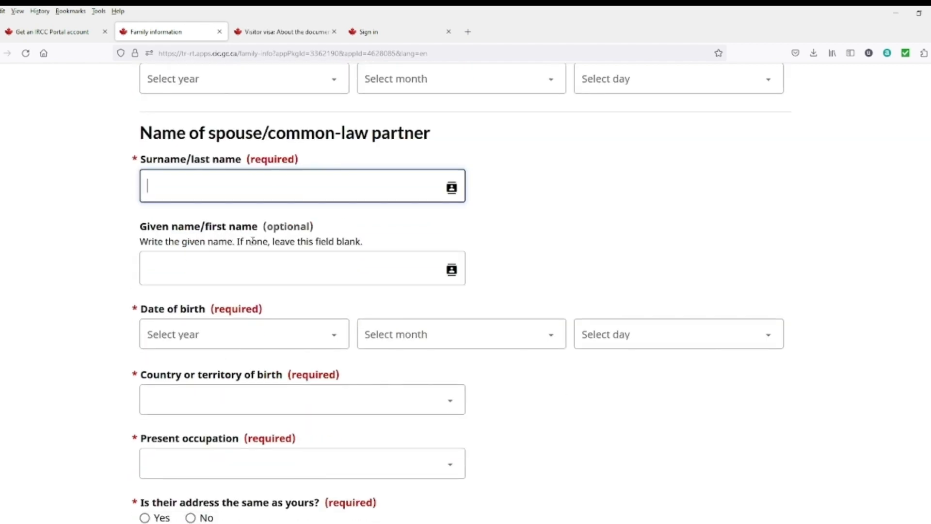
scroll(185, 295, "down", 2)
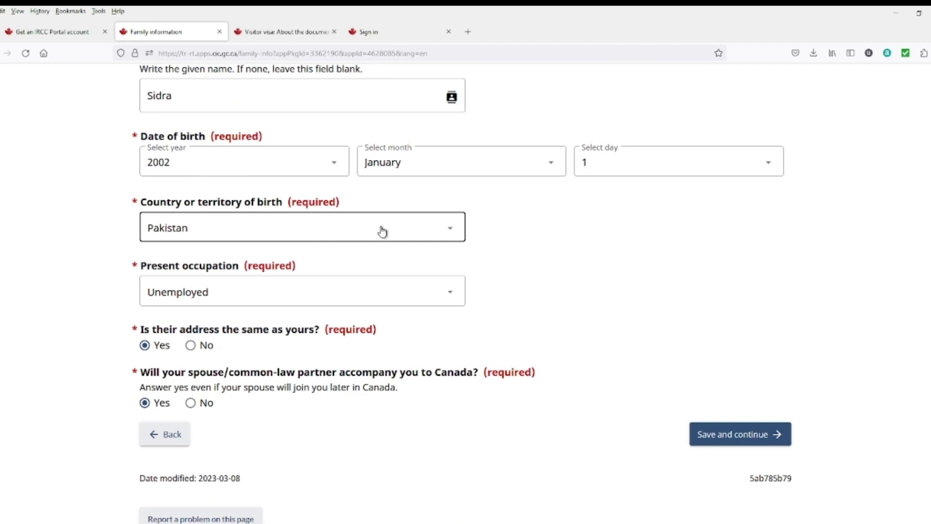
left_click(274, 297)
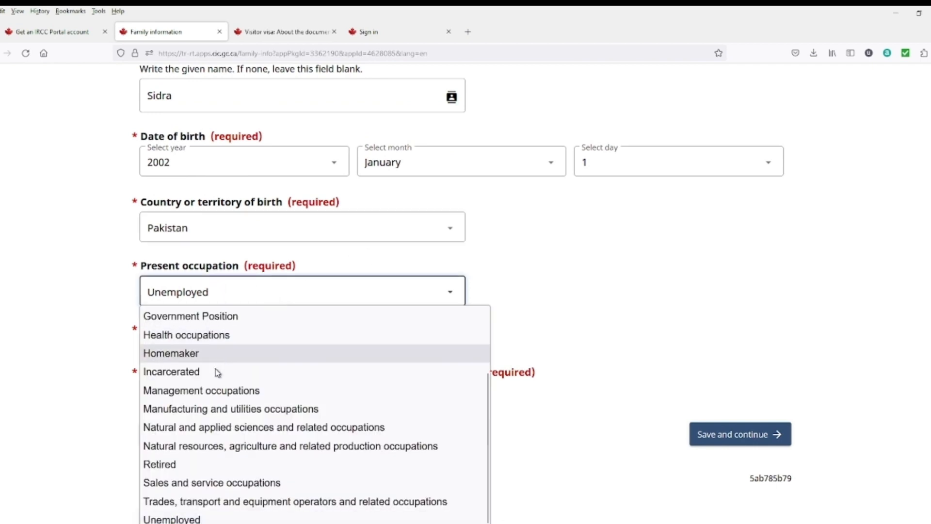
left_click(542, 271)
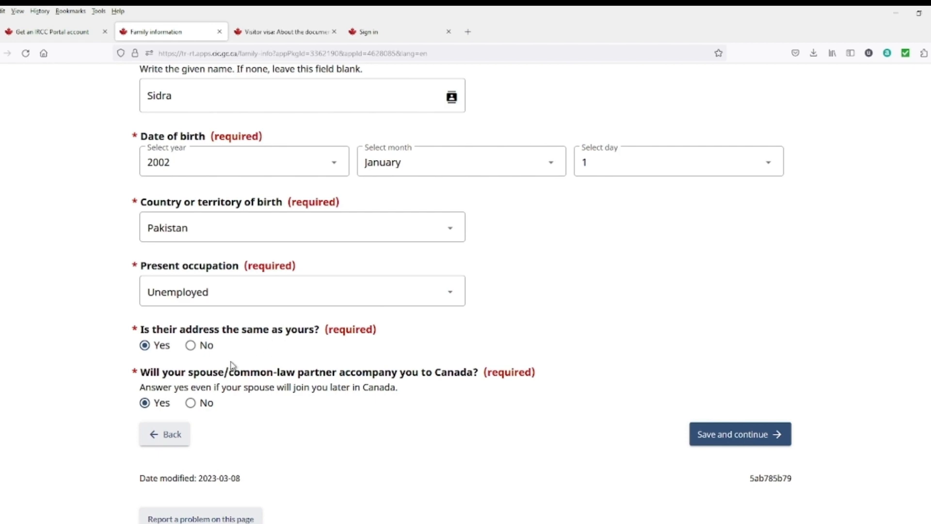
Step: Keep the spouse's address the same, mark the spouse as accompanying, and save
left_click(190, 344)
scroll(315, 466, "down", 4)
scroll(210, 304, "up", 3)
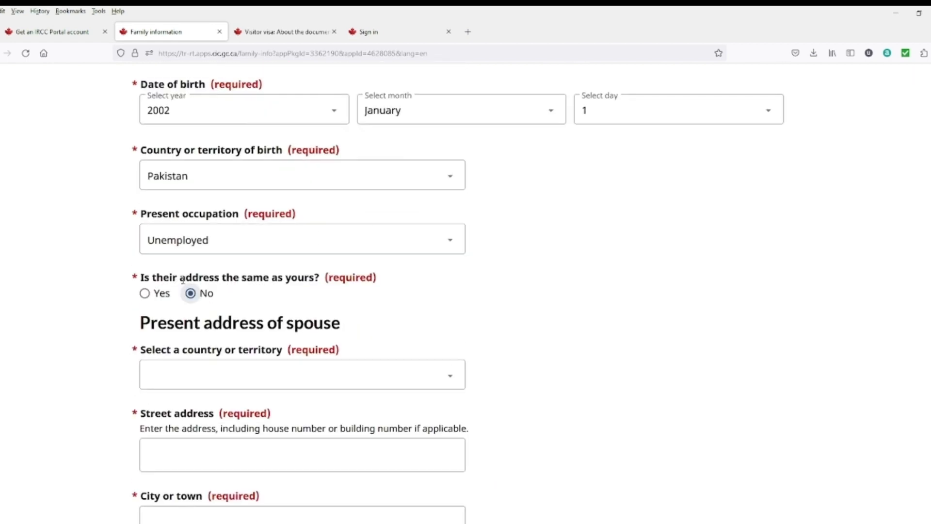
left_click(145, 293)
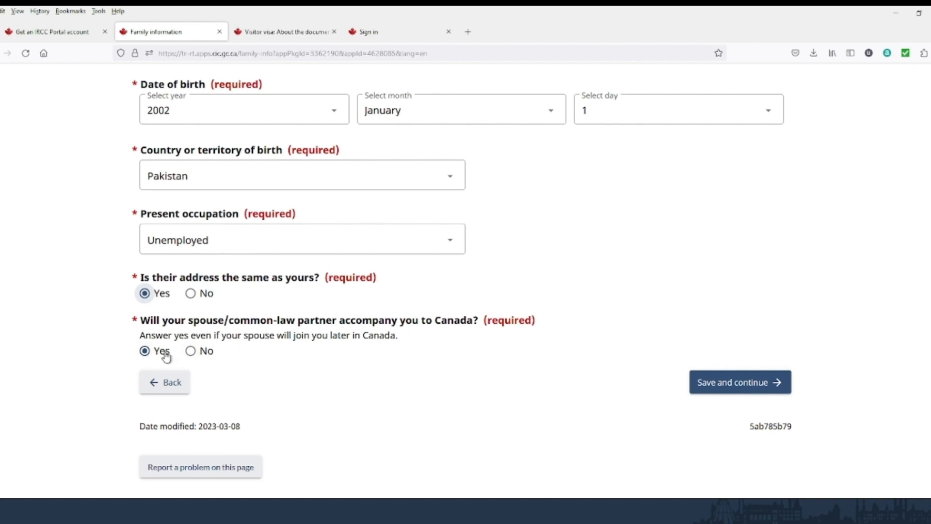
left_click(190, 352)
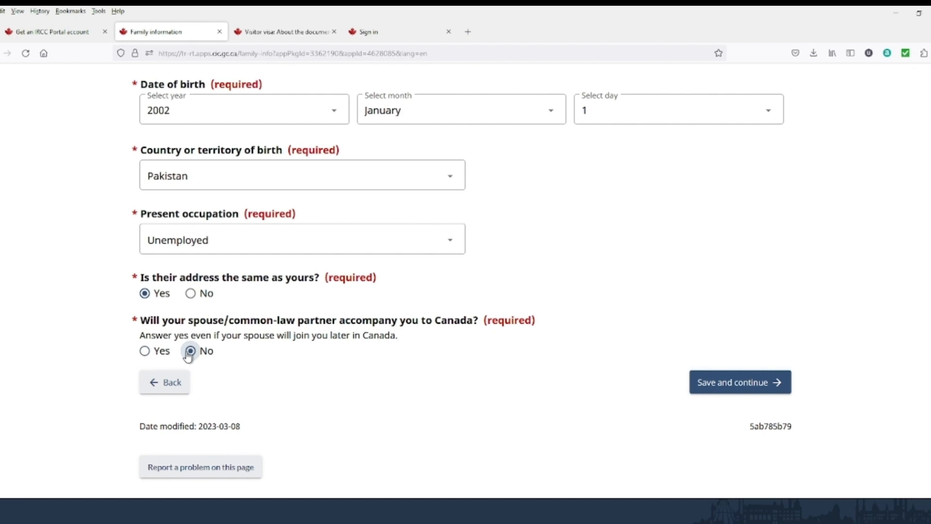
left_click(157, 352)
left_click(714, 395)
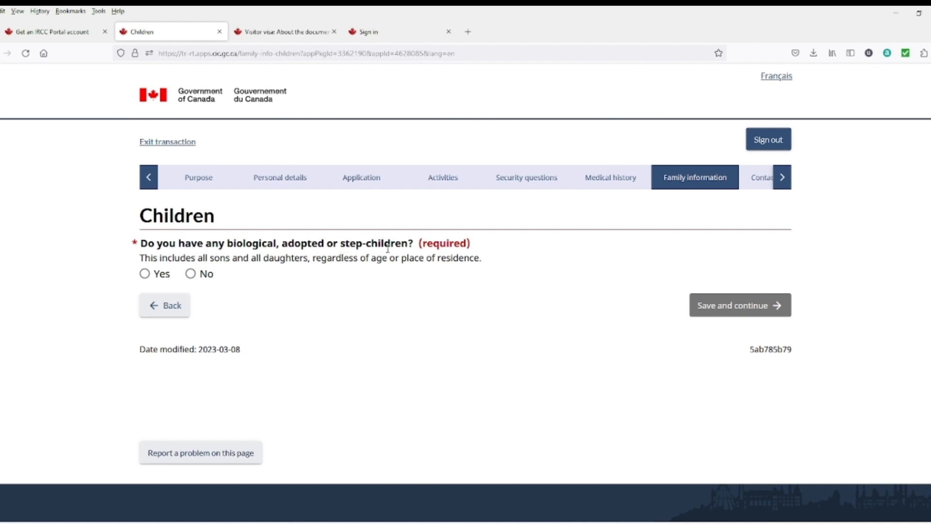
Step: Start a child record, look over its fields, then cancel it
left_click(162, 276)
scroll(229, 303, "down", 2)
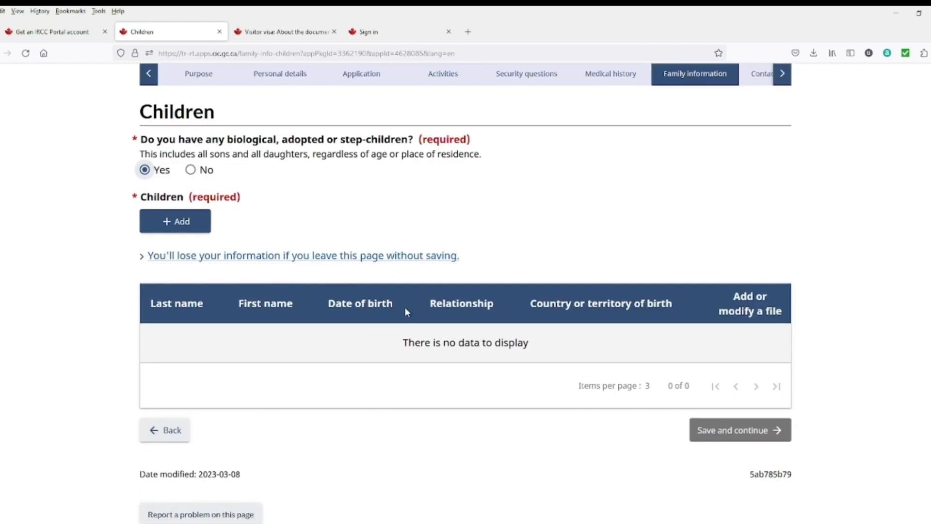
left_click(200, 229)
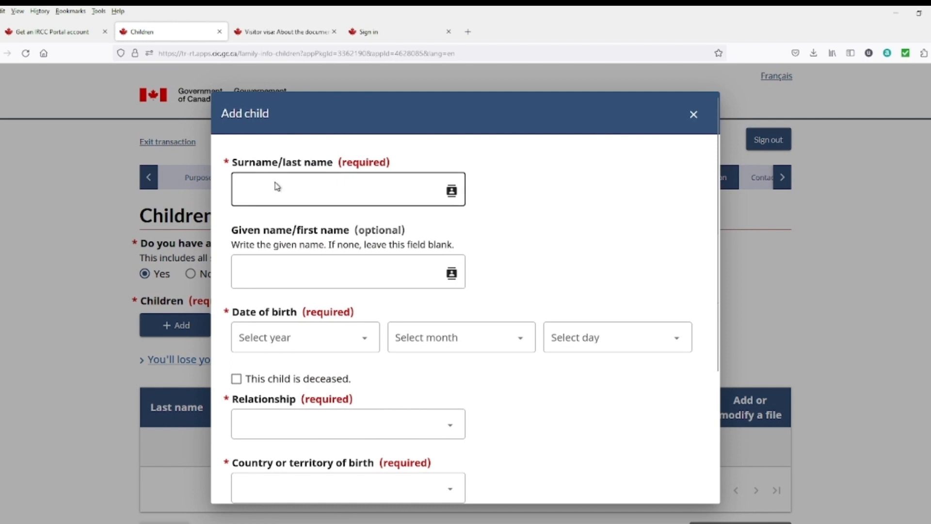
left_click(313, 183)
left_click(287, 275)
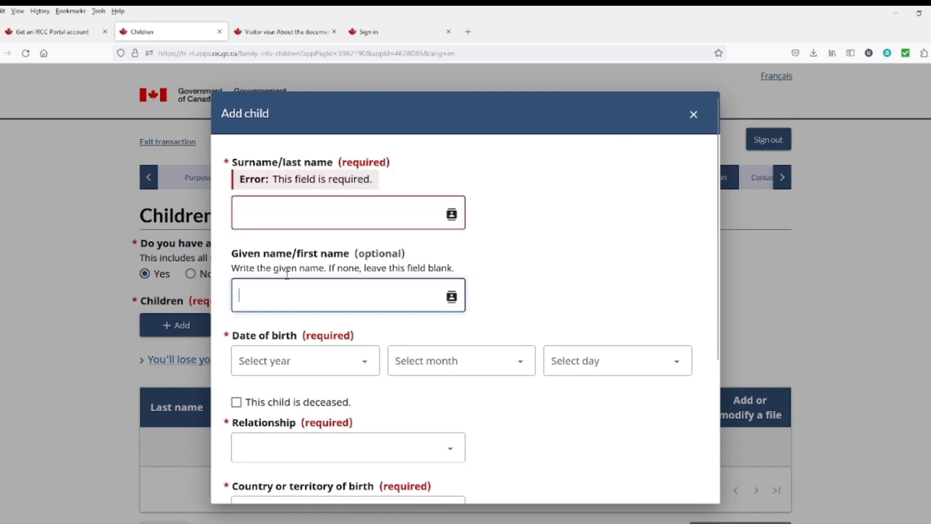
scroll(415, 316, "down", 2)
left_click(358, 375)
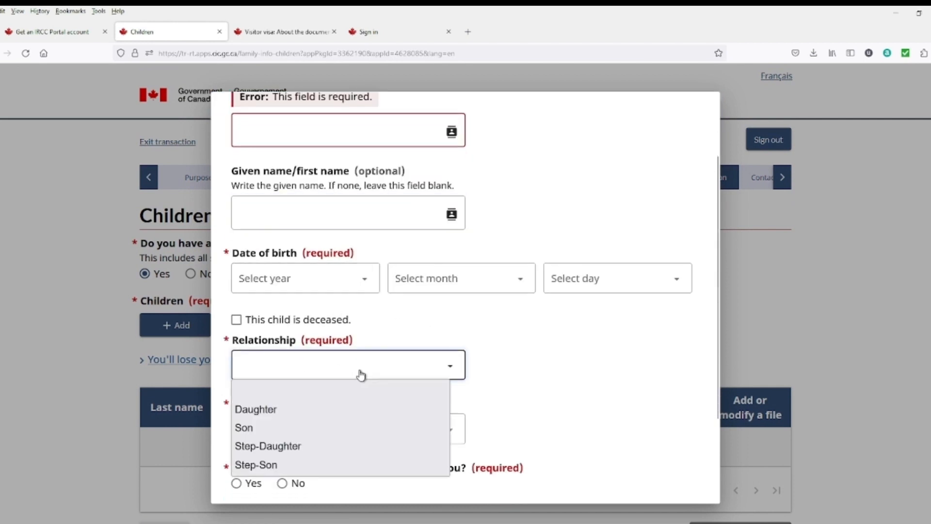
left_click(495, 379)
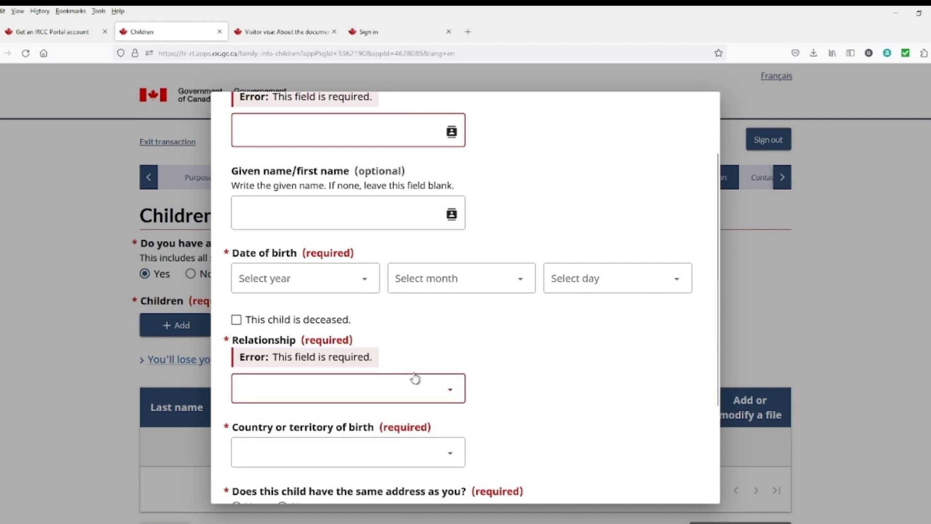
scroll(339, 347, "down", 3)
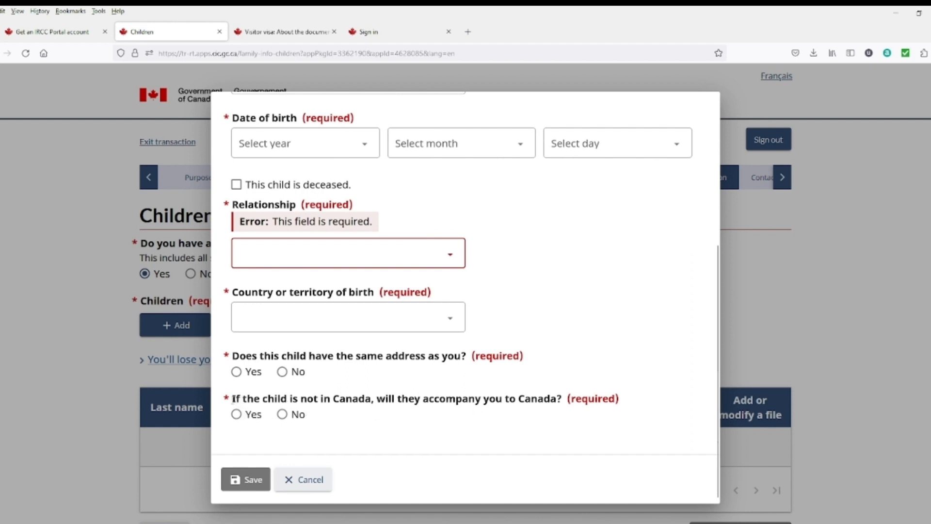
left_click_drag(232, 398, 352, 398)
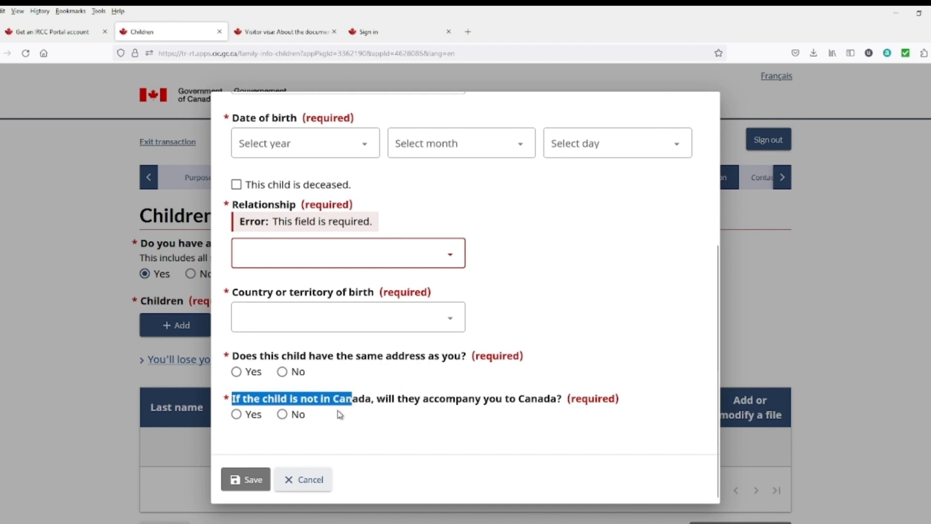
left_click(283, 420)
left_click(762, 202)
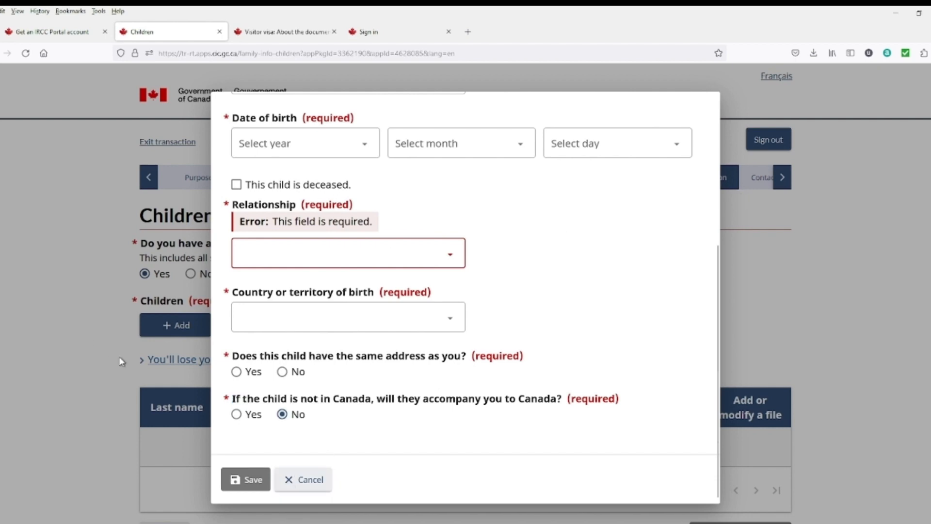
left_click(290, 483)
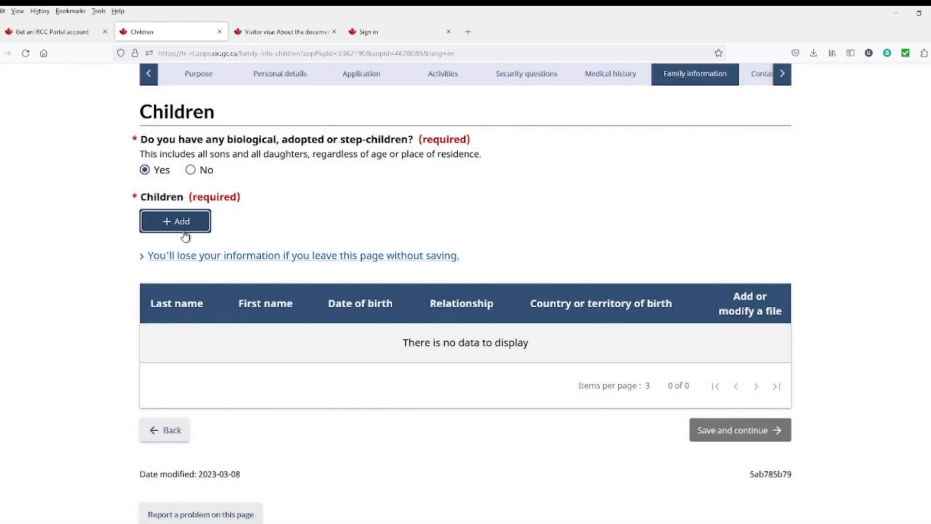
Step: Declare no children, tick the confirmation checkbox, and save
left_click(191, 170)
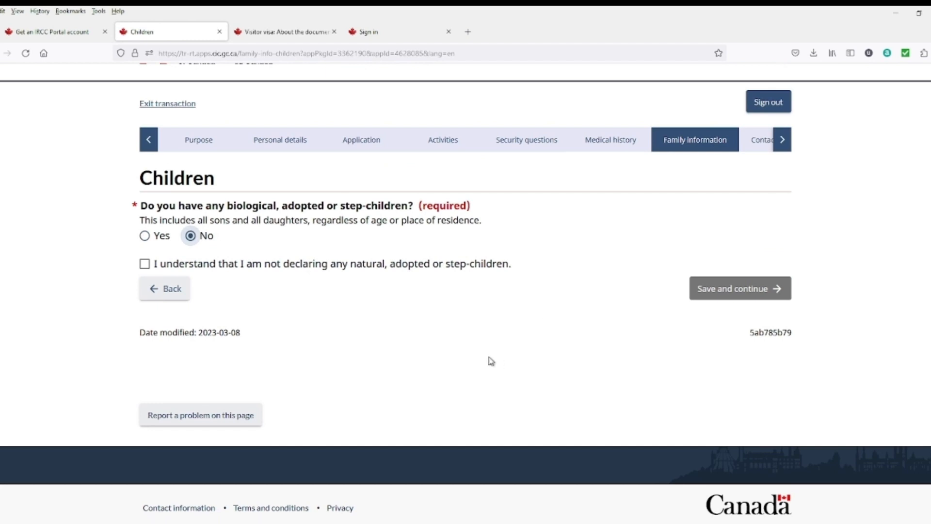
left_click(145, 265)
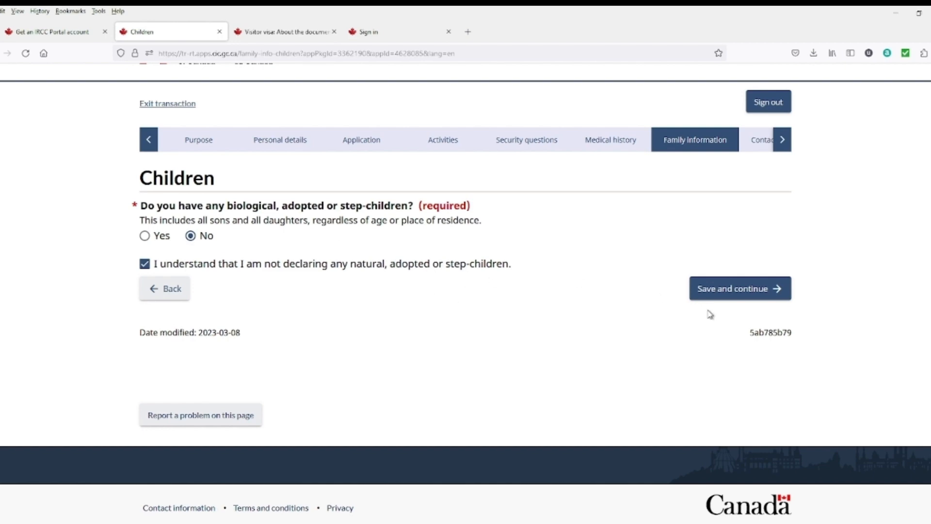
left_click(714, 297)
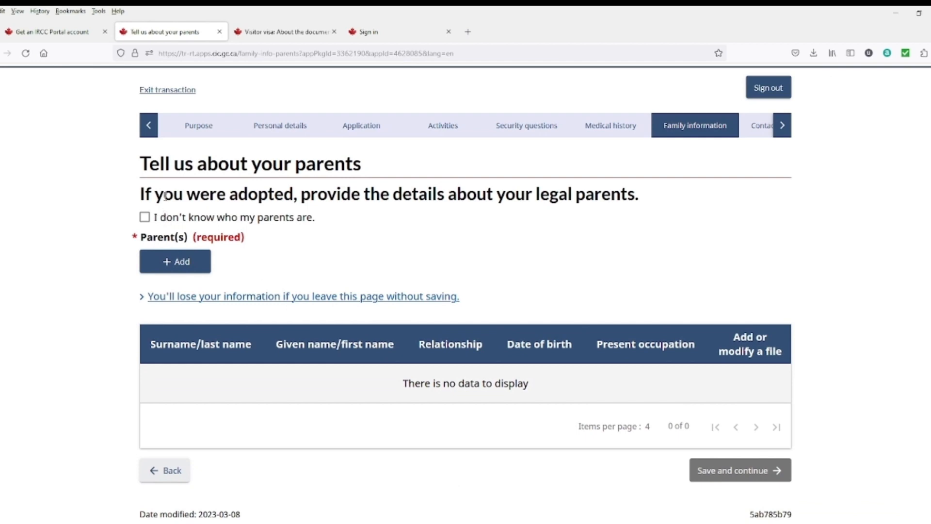
Step: Open the add-parent form and look over its surname and relationship fields
left_click(196, 269)
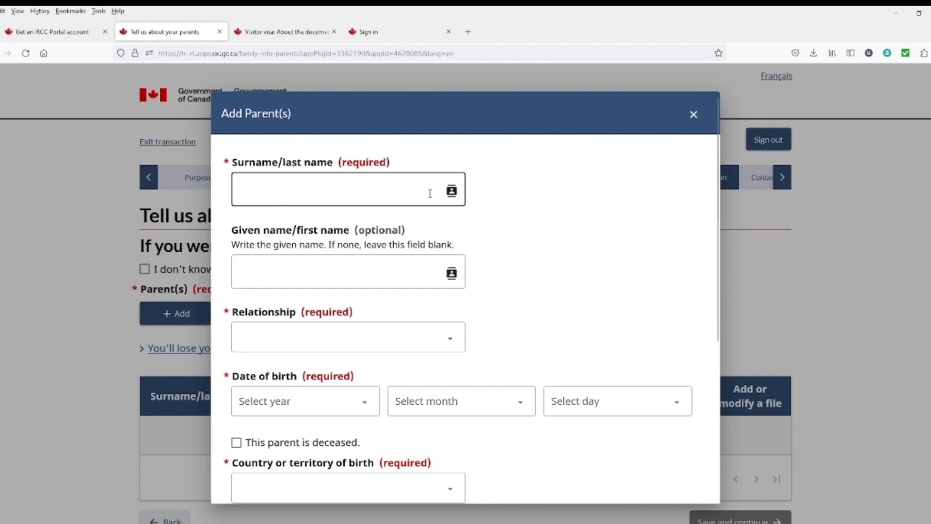
left_click(381, 196)
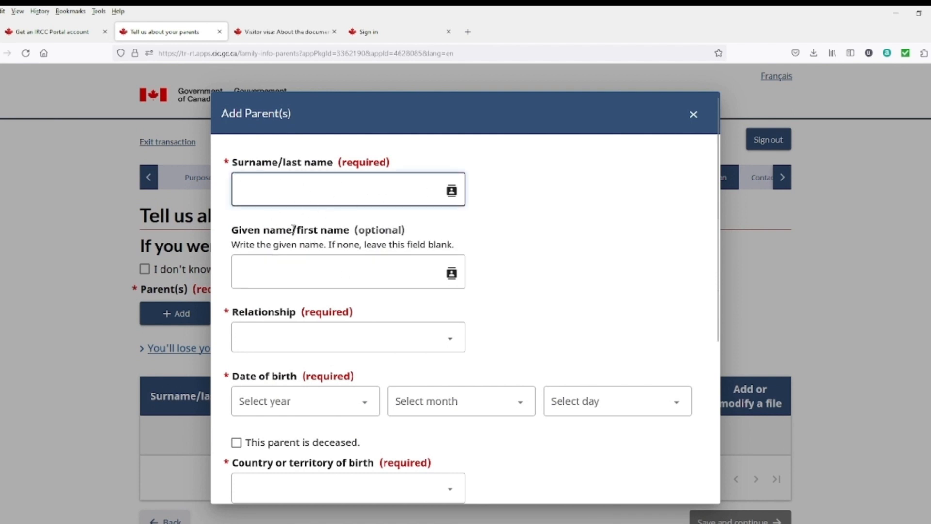
scroll(309, 288, "down", 1)
scroll(310, 288, "down", 3)
left_click(354, 190)
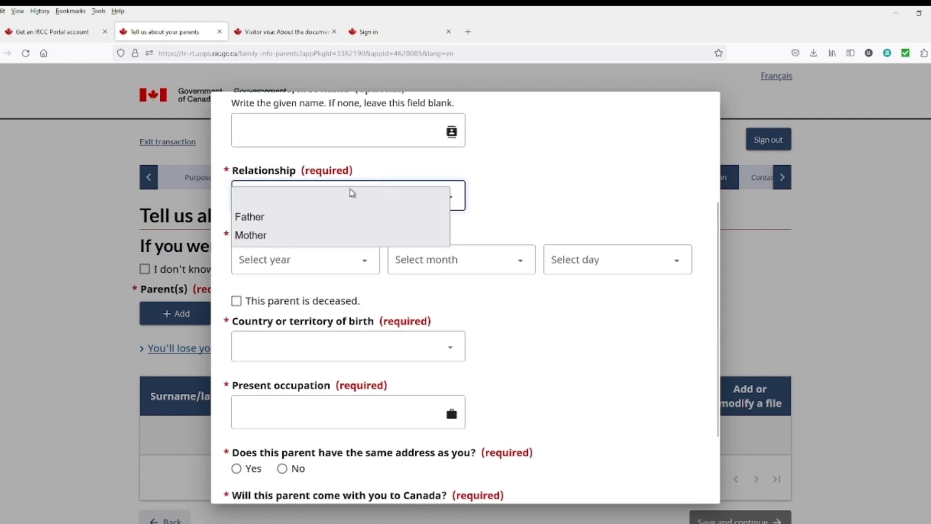
left_click(507, 231)
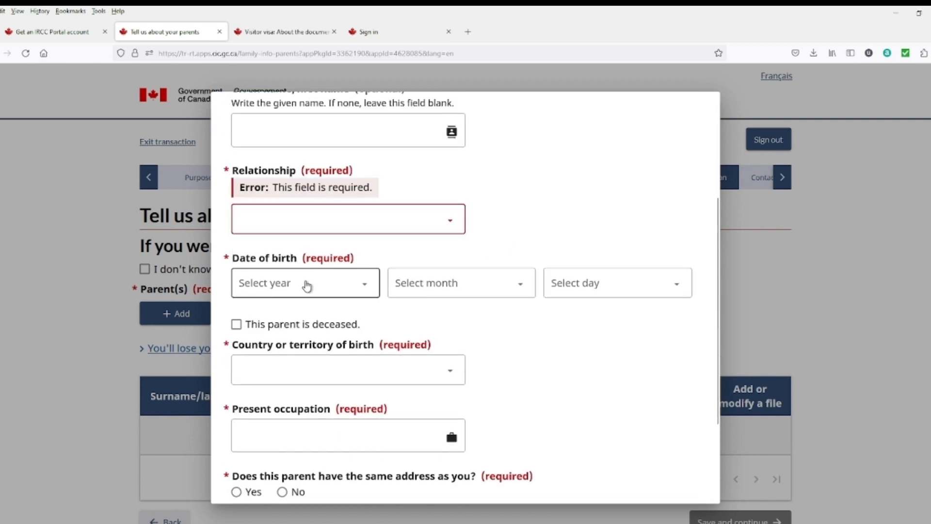
scroll(352, 338, "down", 3)
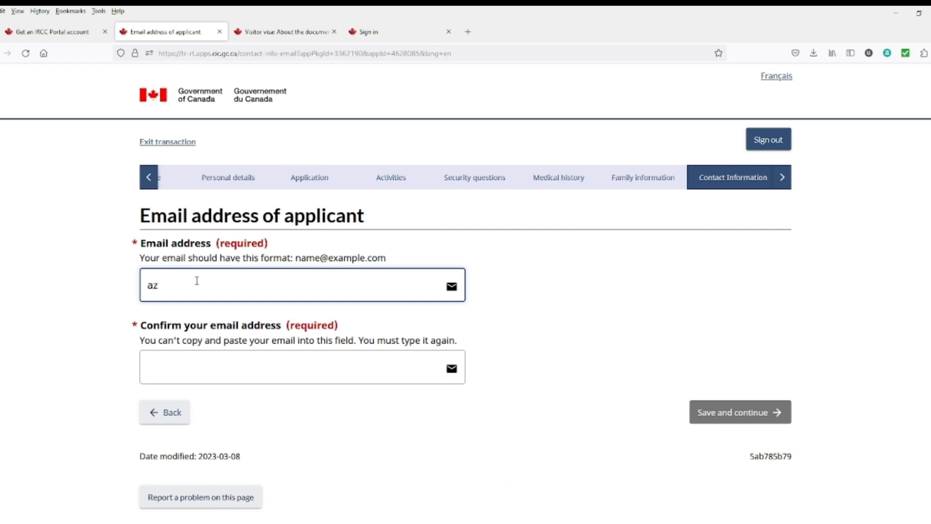
Step: Enter and confirm the applicant's e-mail address, then save
left_click(197, 281)
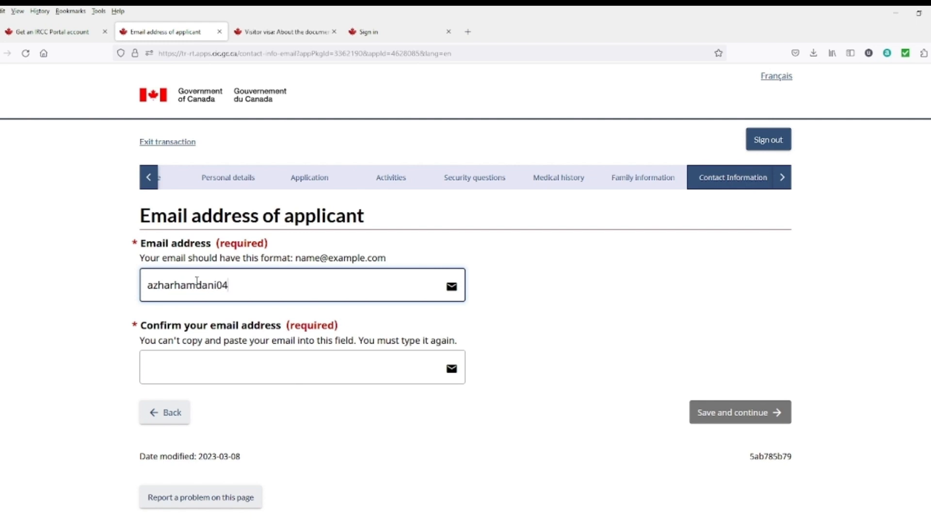
left_click(191, 369)
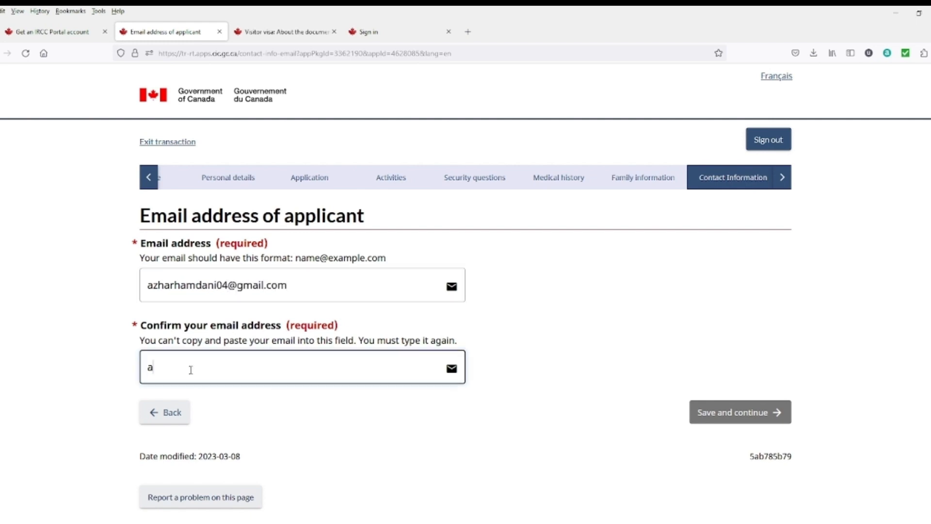
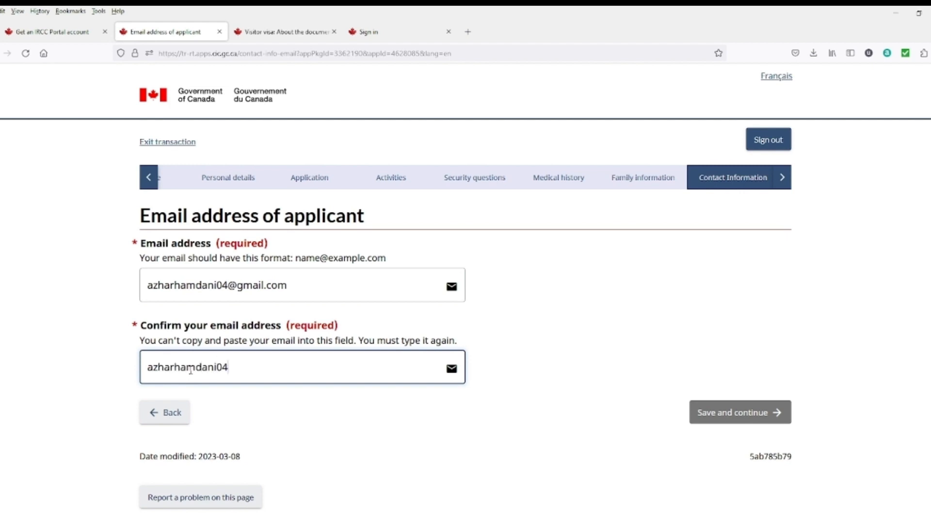
left_click(712, 412)
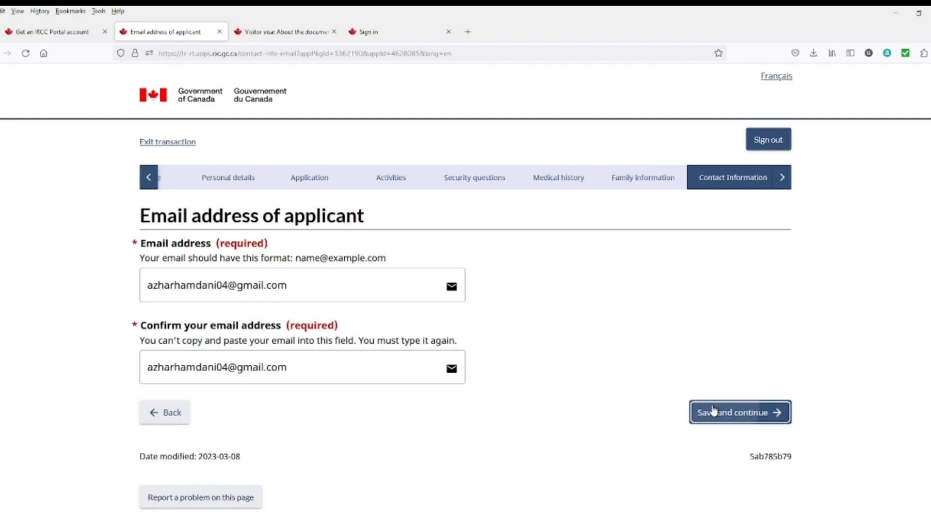
Step: Add a cellular phone with country Other, dial code 92 and the applicant's number, then save
scroll(683, 400, "down", 2)
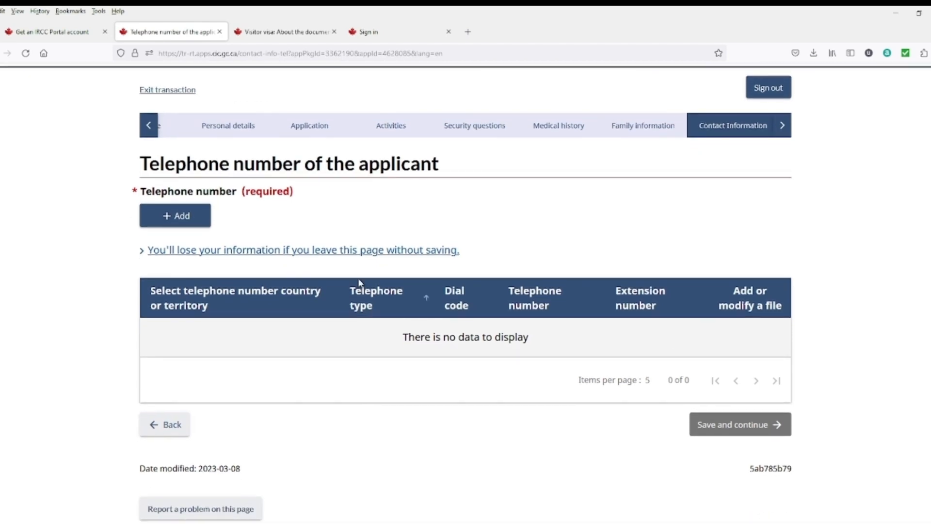
left_click(175, 216)
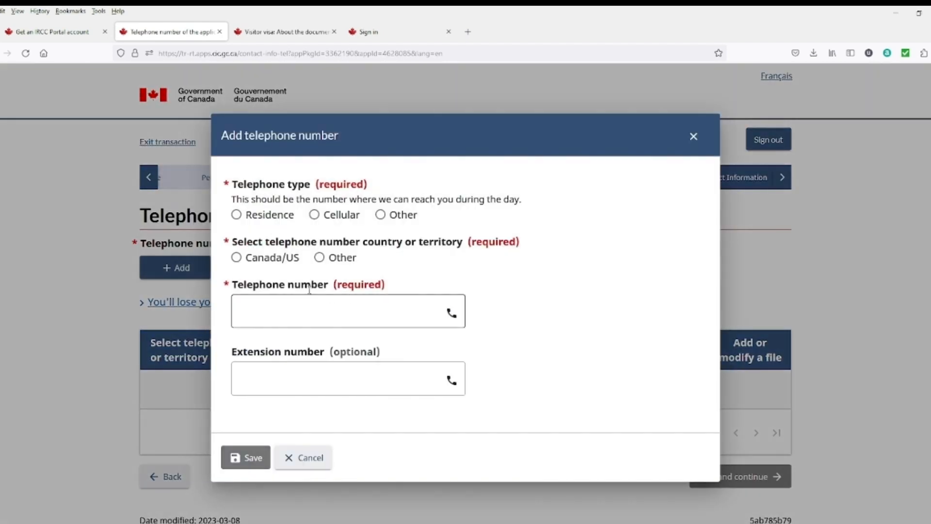
left_click(313, 216)
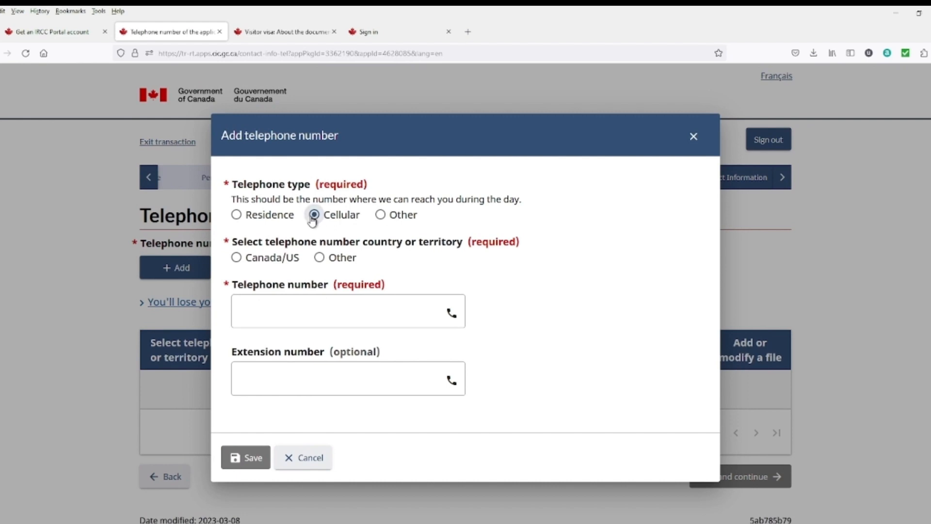
left_click(320, 257)
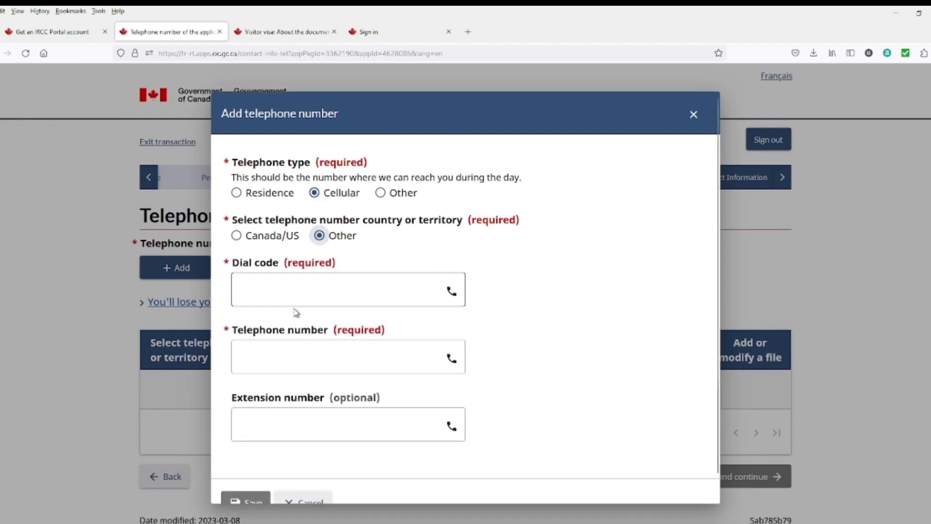
left_click(293, 291)
type("92")
left_click(282, 354)
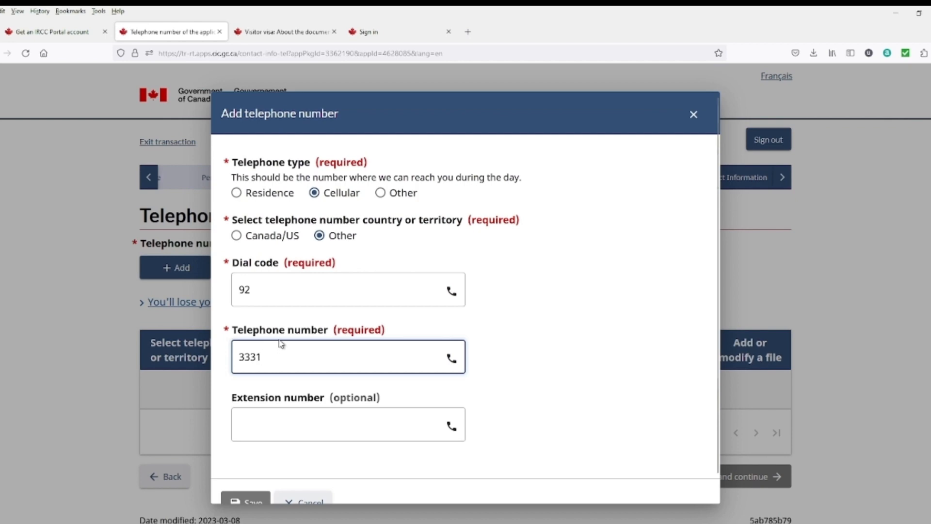
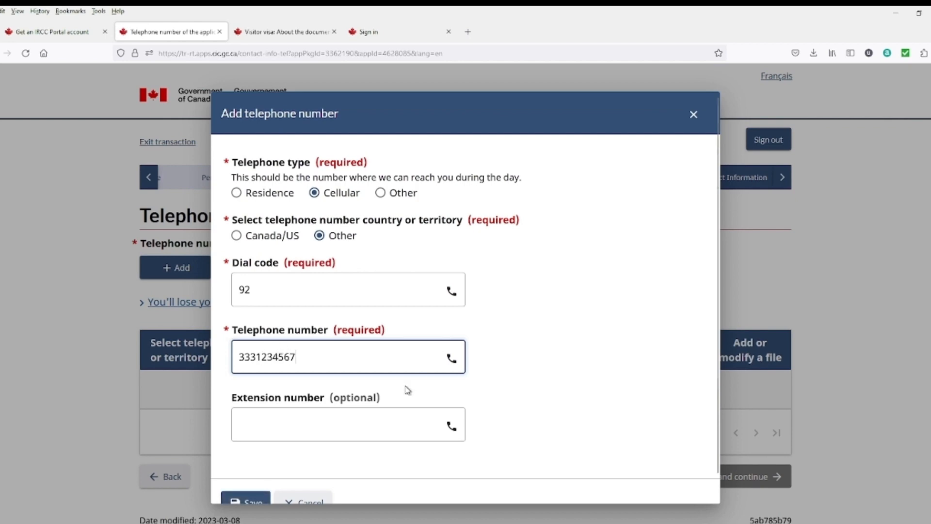
scroll(275, 441, "down", 1)
left_click(242, 480)
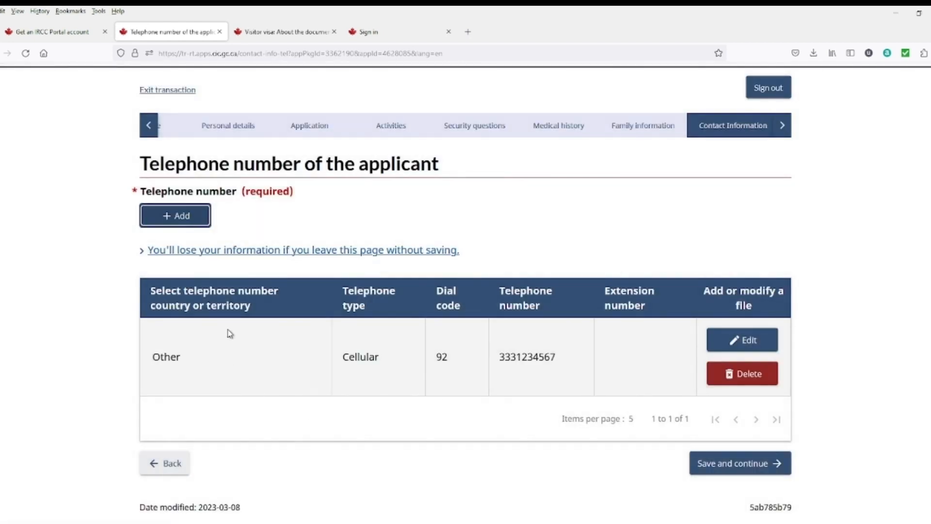
left_click(692, 462)
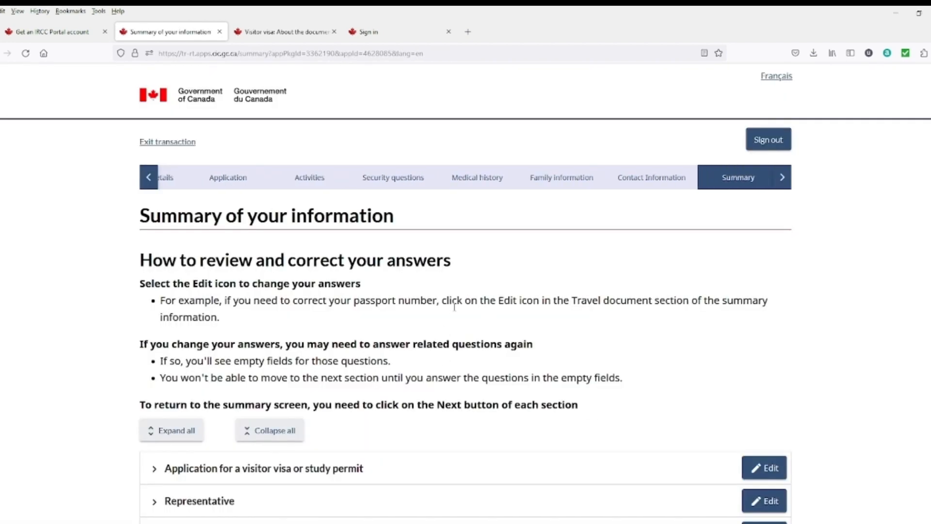
Step: Reopen the Medical background answers from the Summary, keep them unchanged, and continue past the summary
scroll(455, 305, "down", 3)
scroll(272, 277, "down", 3)
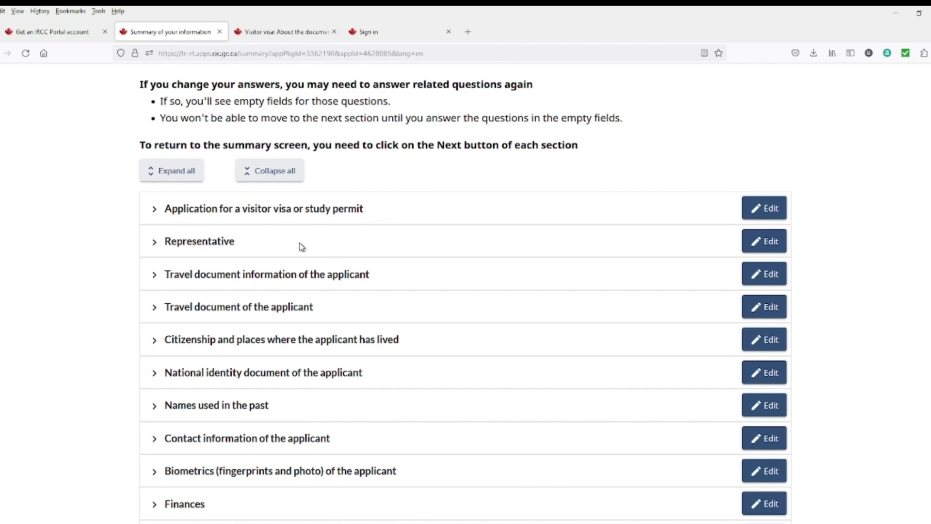
scroll(368, 218, "down", 2)
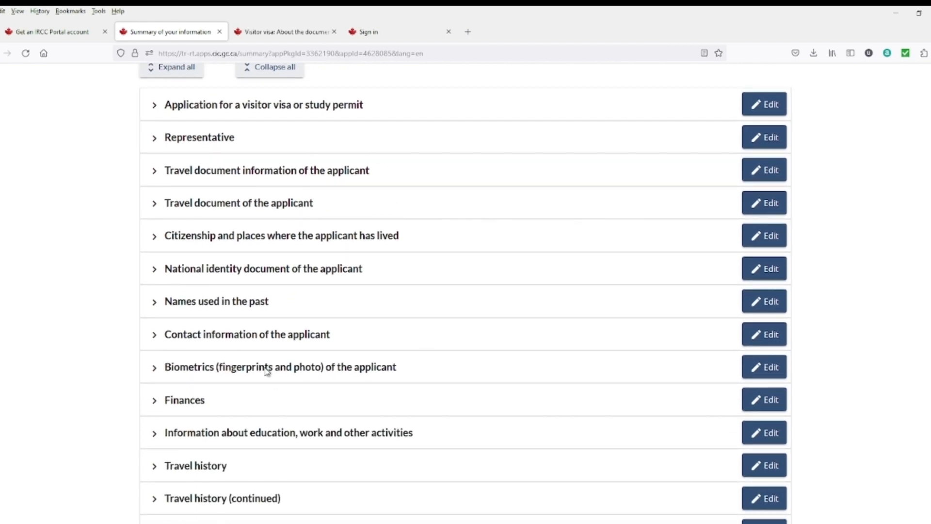
scroll(332, 370, "down", 11)
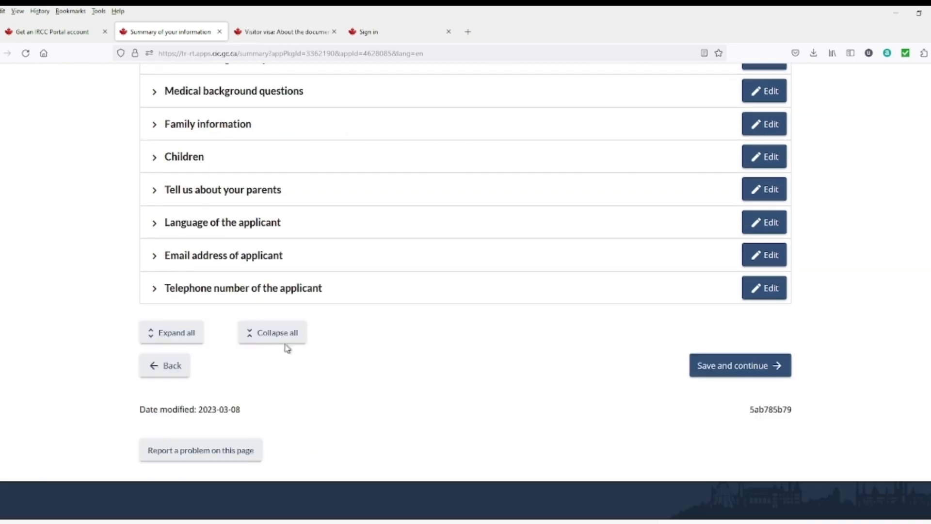
scroll(287, 347, "up", 2)
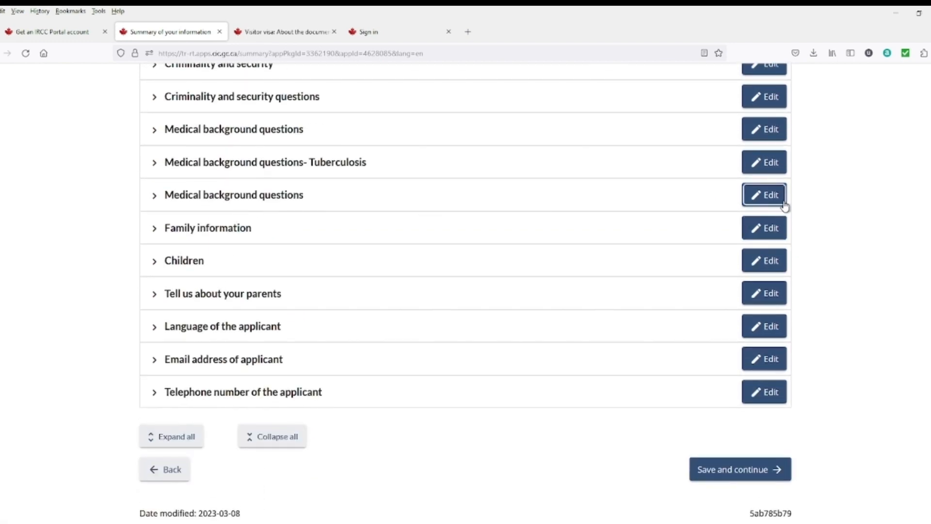
left_click(761, 201)
scroll(649, 361, "down", 3)
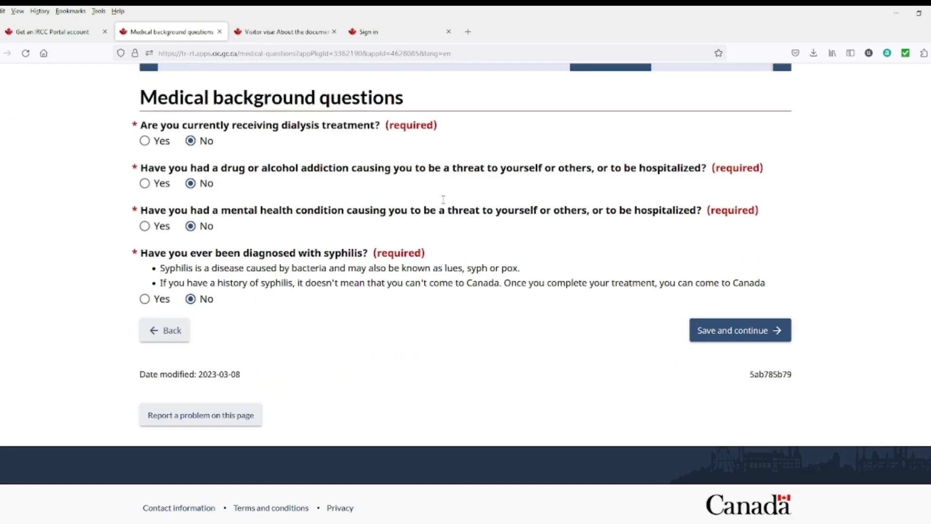
left_click(710, 332)
scroll(699, 334, "down", 4)
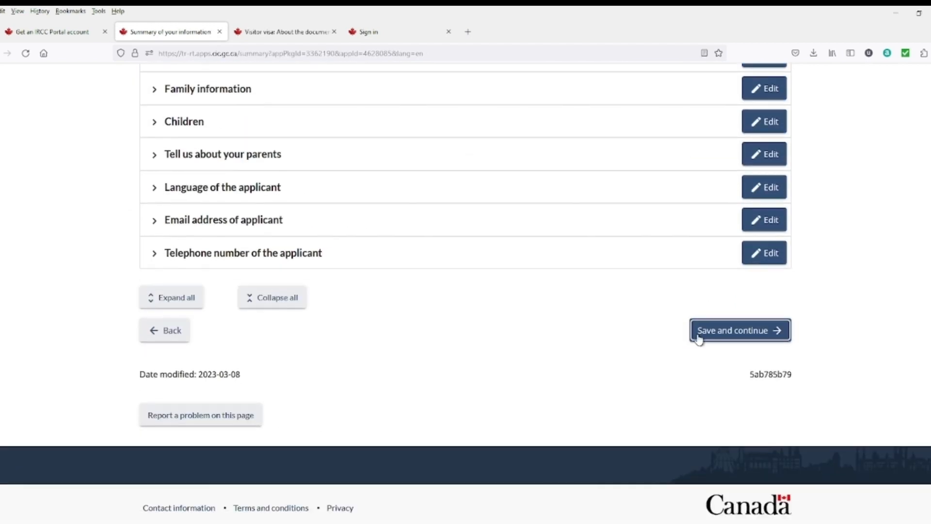
left_click(716, 335)
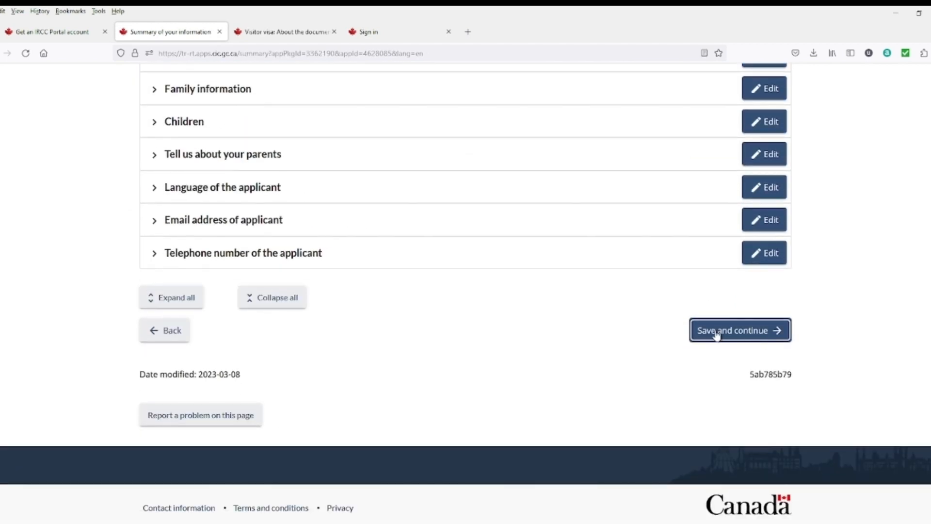
Step: Go to the supporting documents page and select the U.S. non-immigrant visa and National identity document entries
left_click(741, 338)
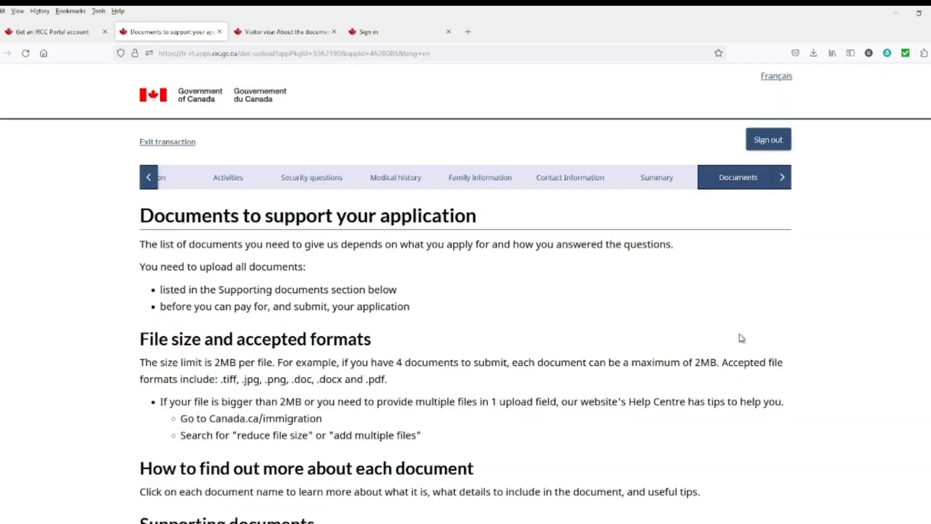
scroll(630, 338, "down", 2)
scroll(443, 257, "up", 2)
scroll(444, 264, "down", 6)
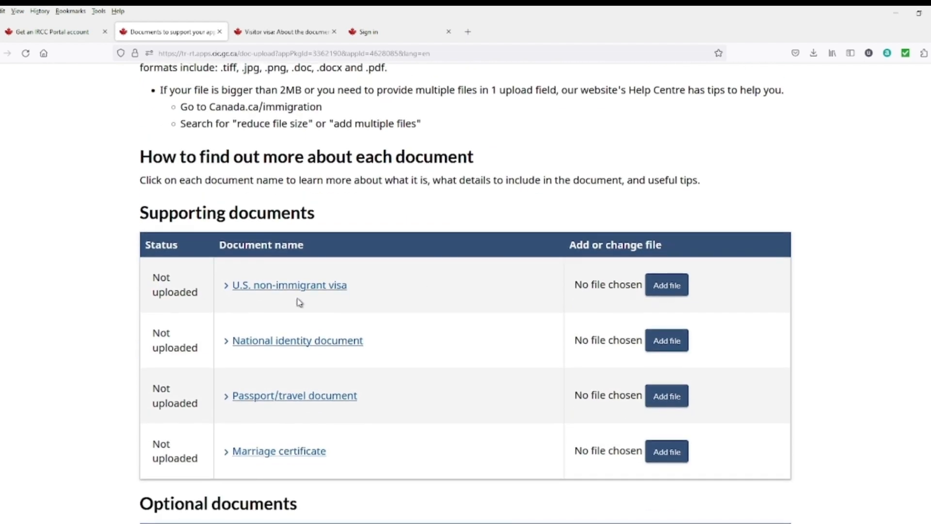
left_click(248, 289)
left_click(294, 346)
Step: Expand the Passport/travel document and Marriage certificate entries to read their requirements
scroll(359, 346, "down", 2)
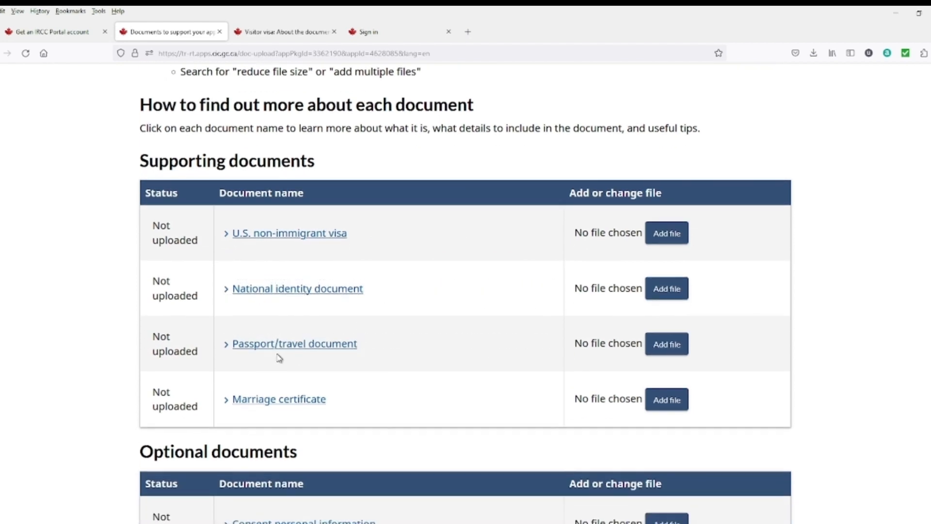
left_click(290, 350)
left_click(355, 349)
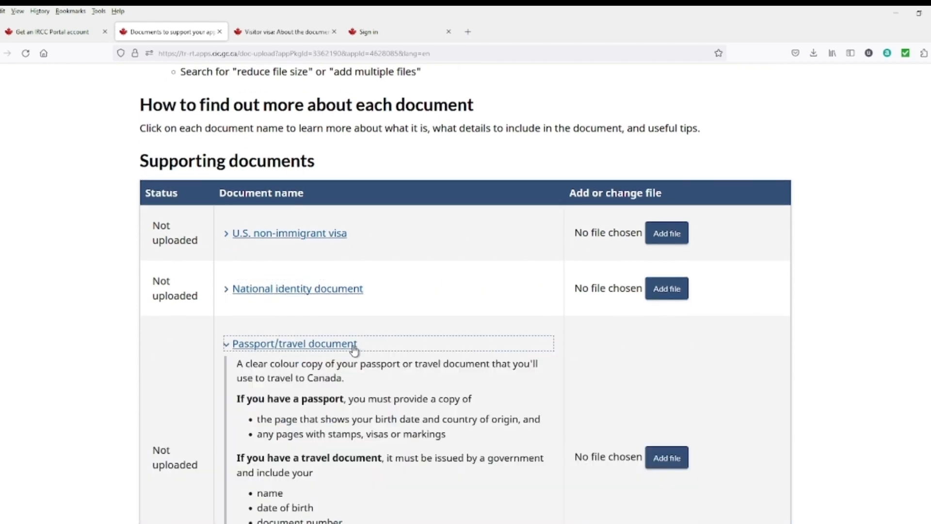
scroll(320, 356, "down", 3)
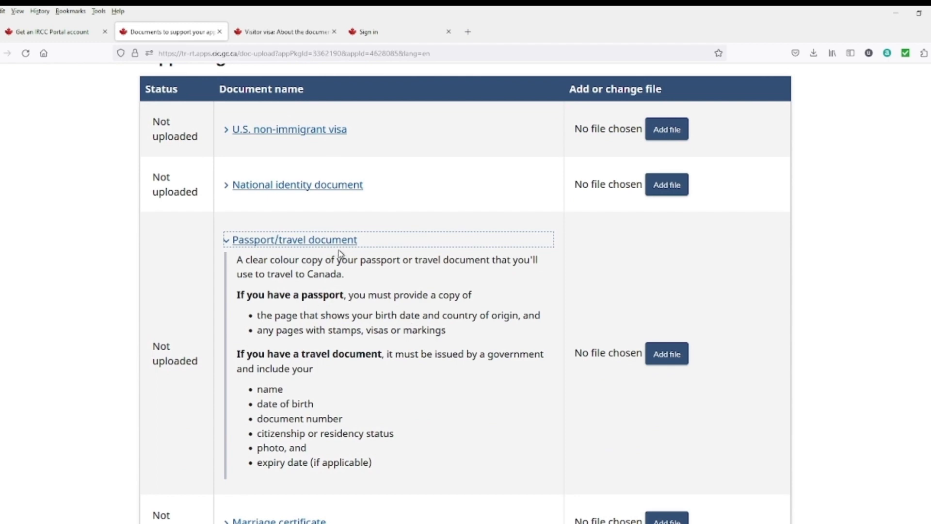
scroll(434, 353, "down", 3)
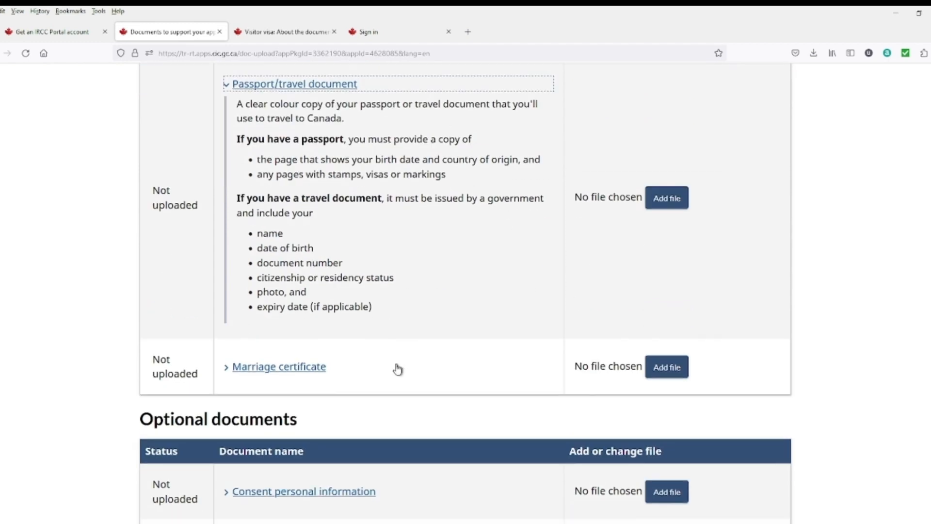
left_click(286, 369)
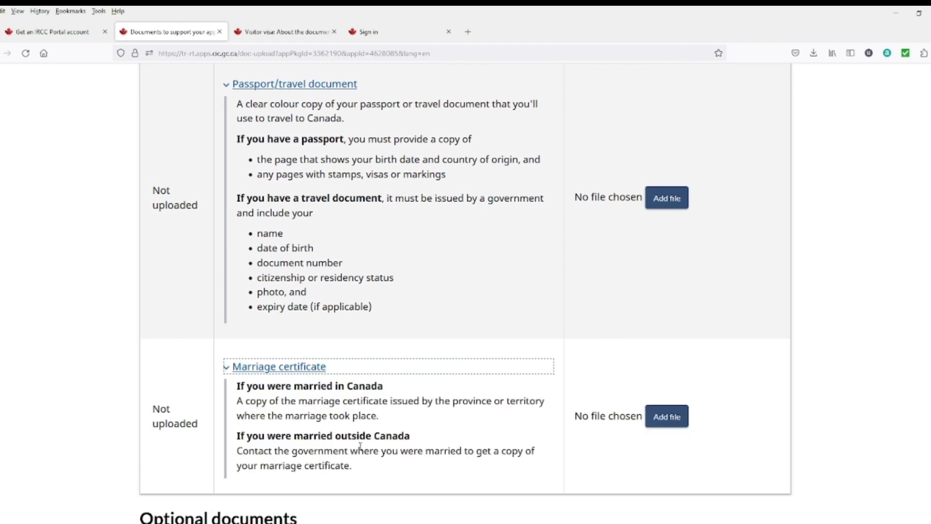
scroll(342, 446, "down", 3)
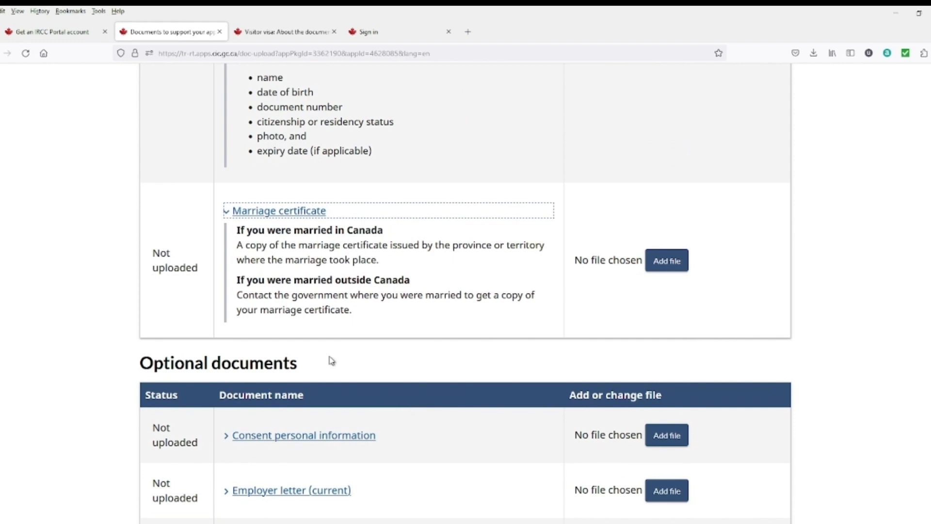
scroll(331, 360, "up", 5)
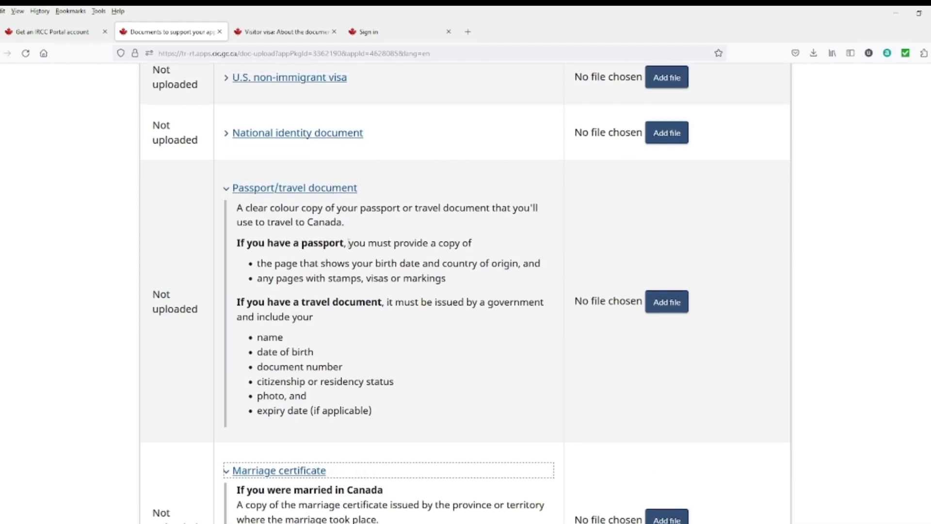
scroll(348, 243, "up", 3)
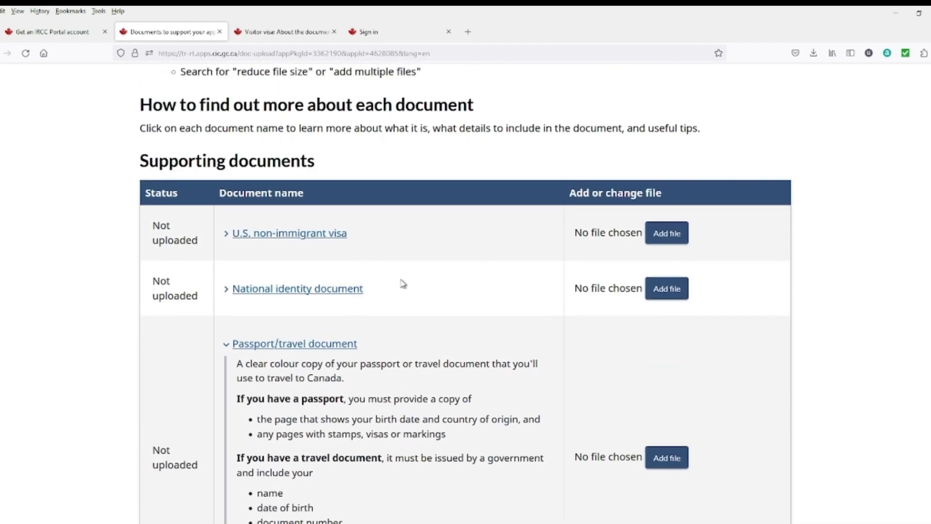
scroll(401, 282, "down", 1)
scroll(391, 264, "down", 2)
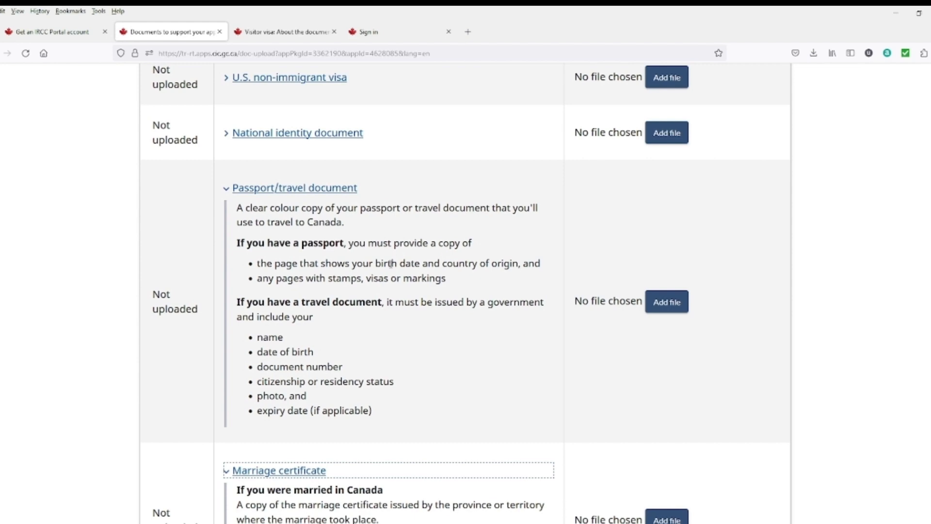
scroll(374, 264, "down", 7)
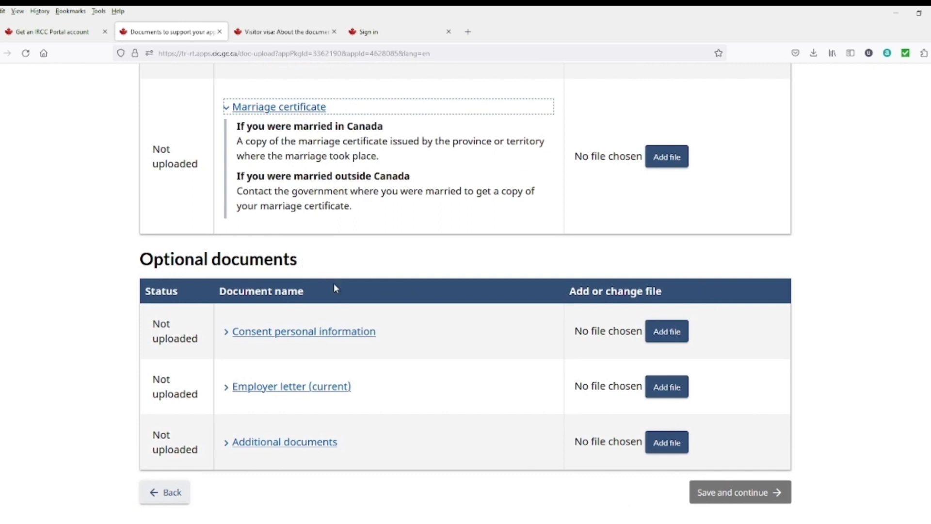
Step: Expand the Consent personal information, Employer letter (current) and Additional documents descriptions
left_click(294, 336)
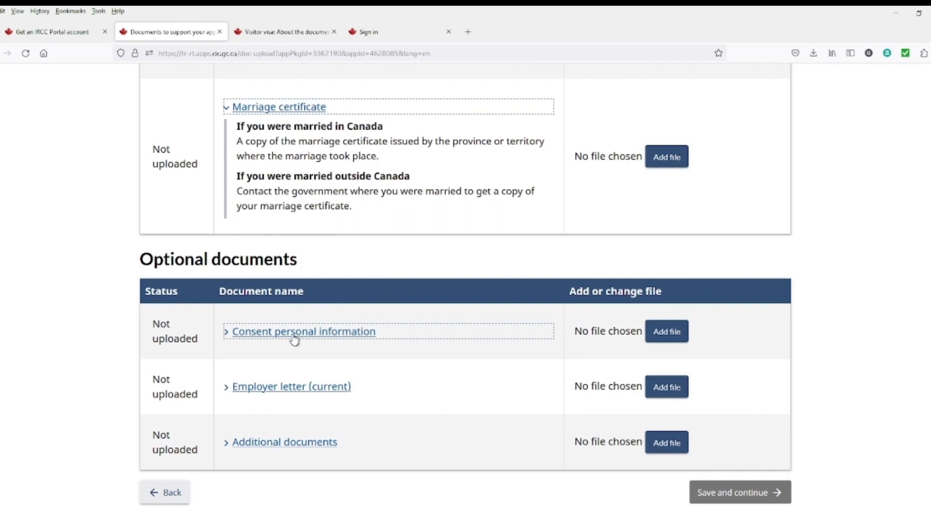
left_click(367, 338)
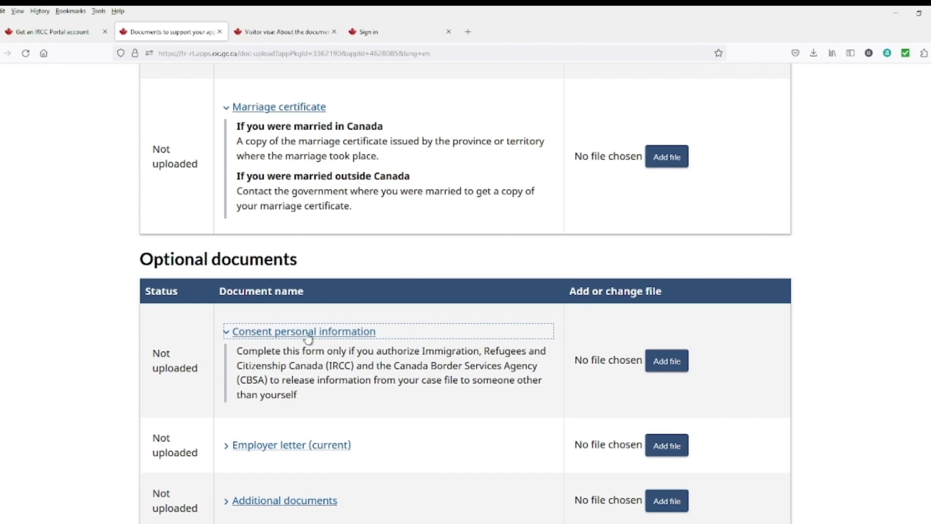
scroll(324, 343, "down", 1)
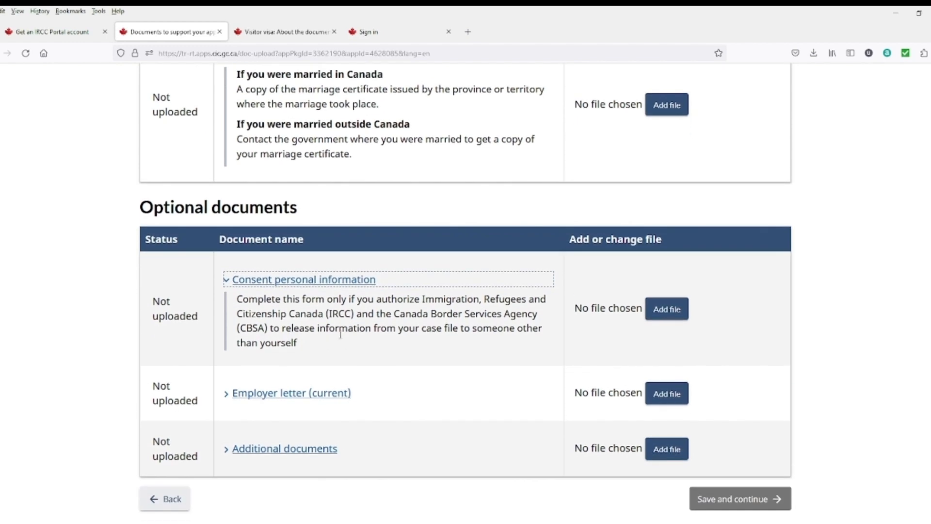
left_click(346, 391)
scroll(403, 382, "down", 1)
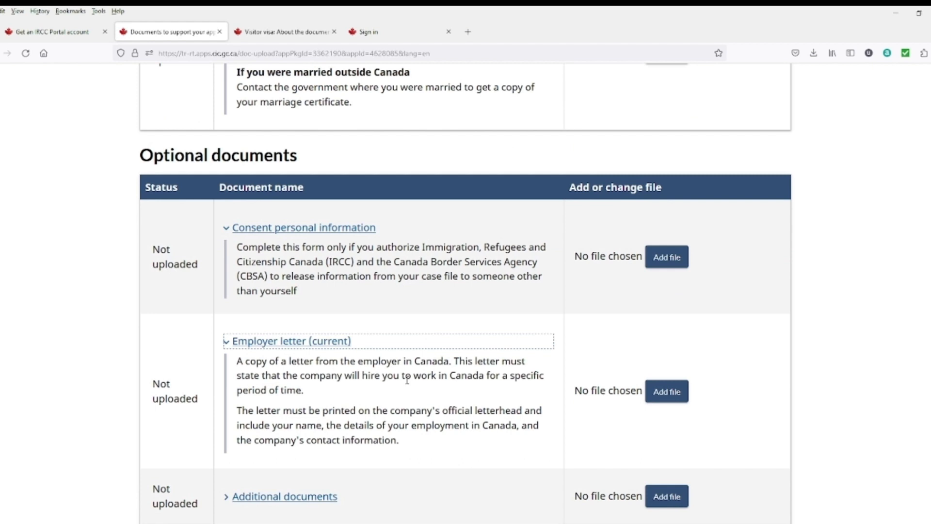
scroll(400, 362, "down", 1)
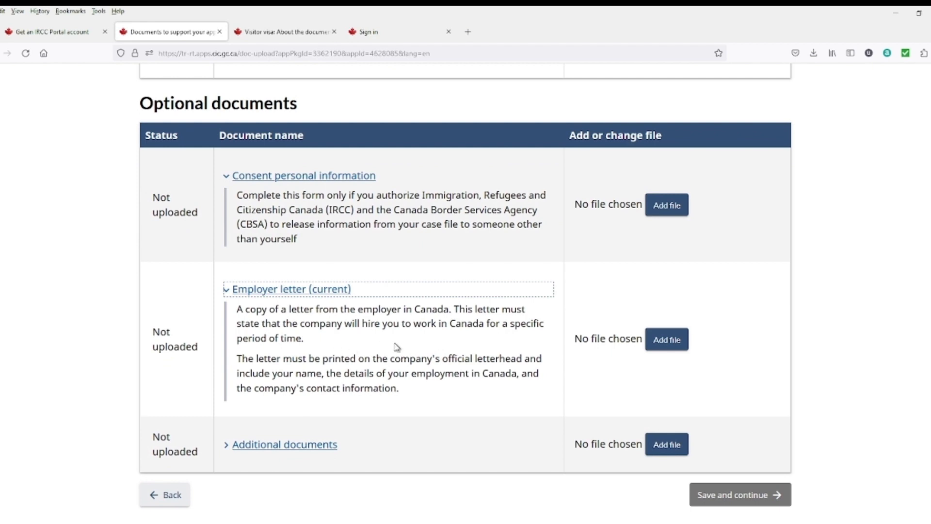
scroll(395, 347, "down", 2)
left_click(322, 342)
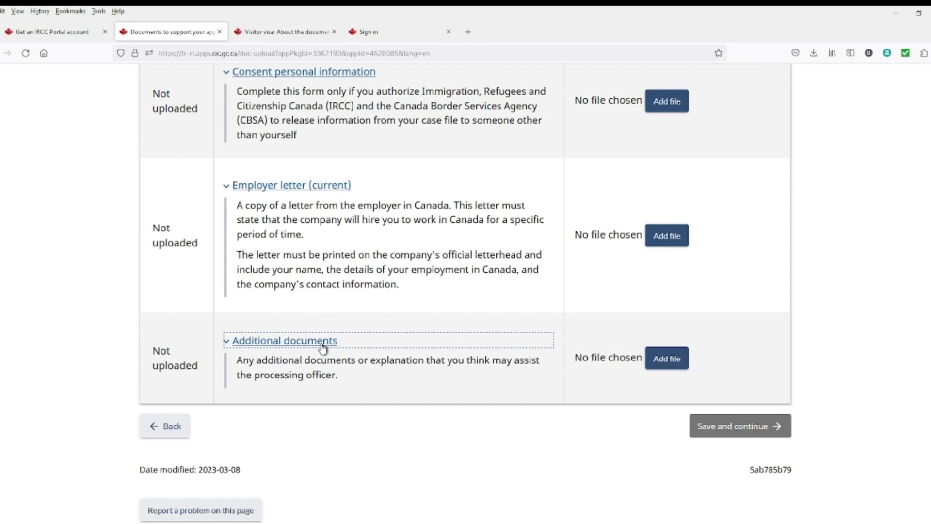
scroll(323, 347, "up", 15)
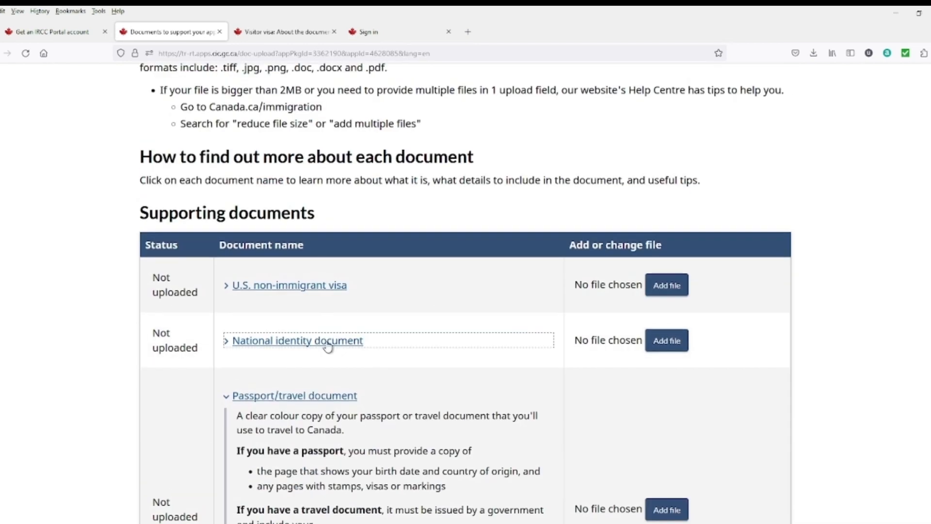
scroll(325, 341, "up", 2)
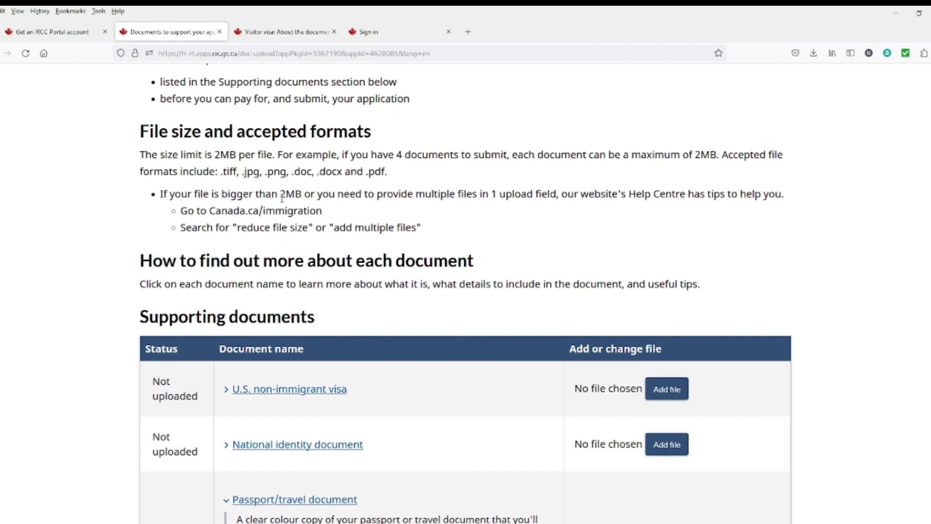
Step: Note the 2MB per-file size limit, then save the uploaded documents and continue
left_click_drag(282, 198, 300, 197)
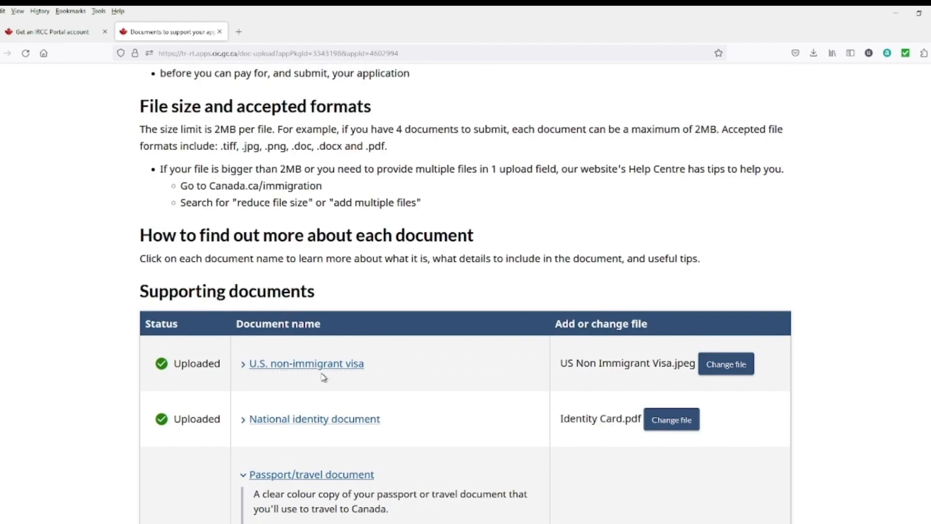
scroll(302, 388, "down", 1)
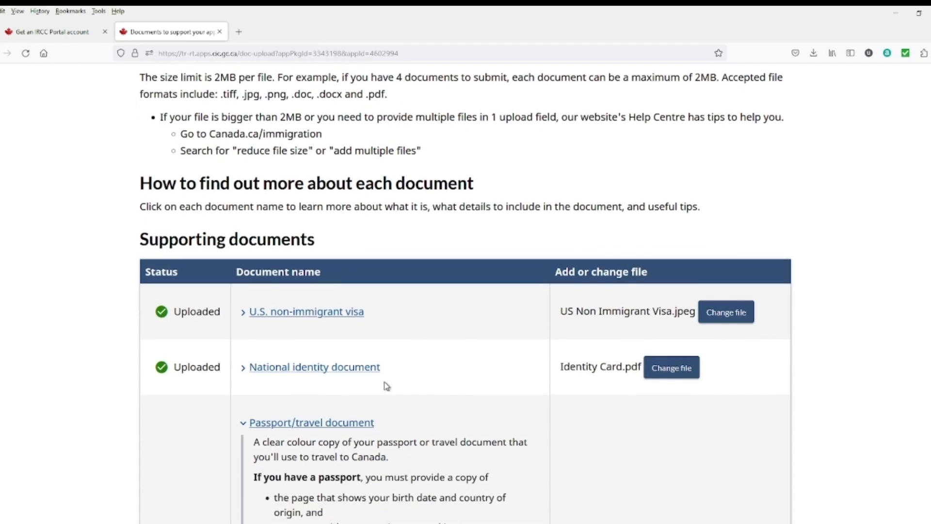
scroll(385, 387, "down", 7)
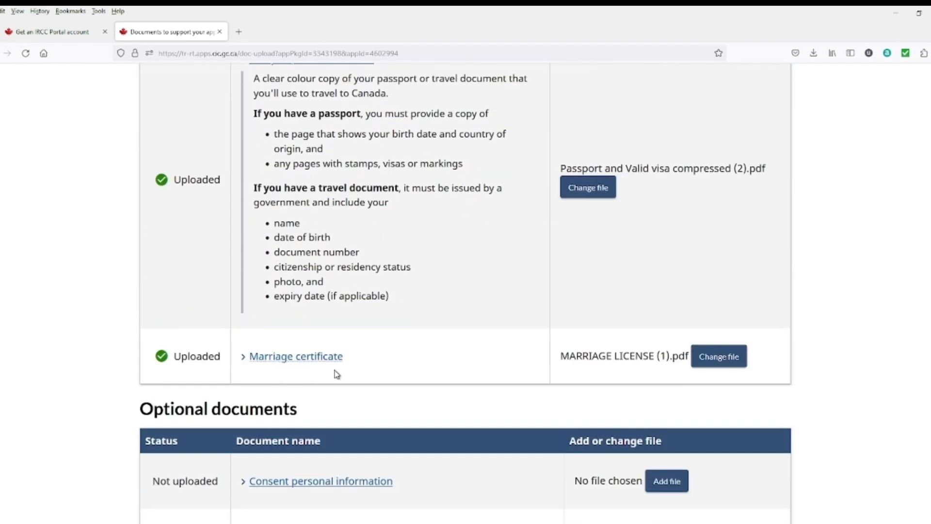
scroll(333, 374, "down", 5)
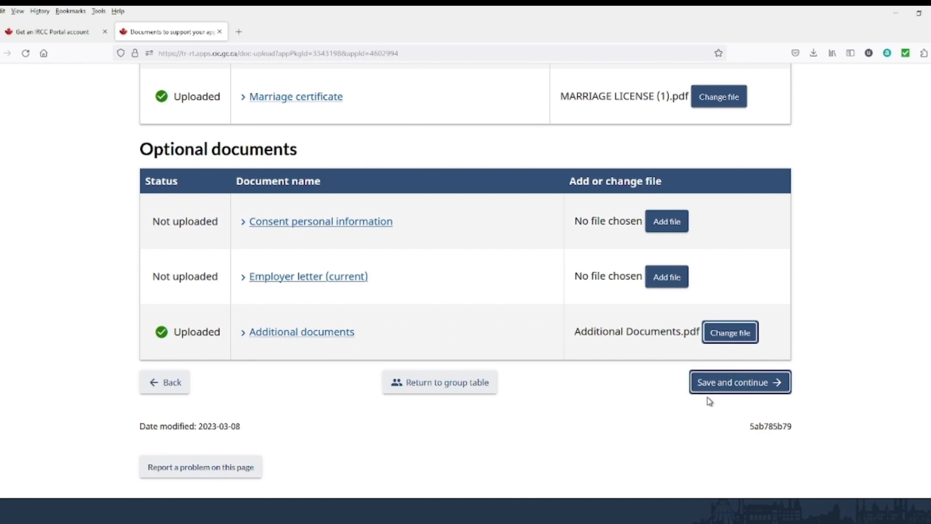
left_click(732, 395)
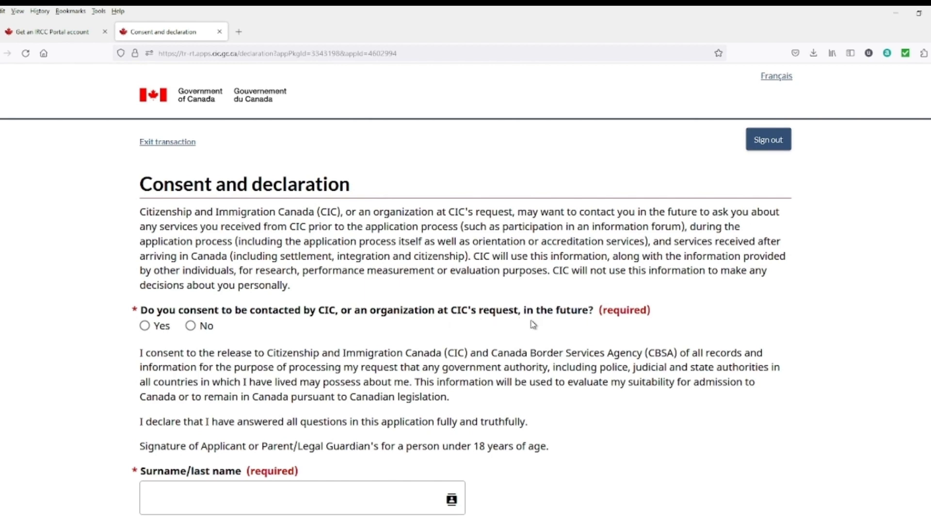
Step: Answer Yes to future contact by CIC, sign with the applicant's surname, and save the declaration
left_click(156, 334)
scroll(240, 339, "down", 3)
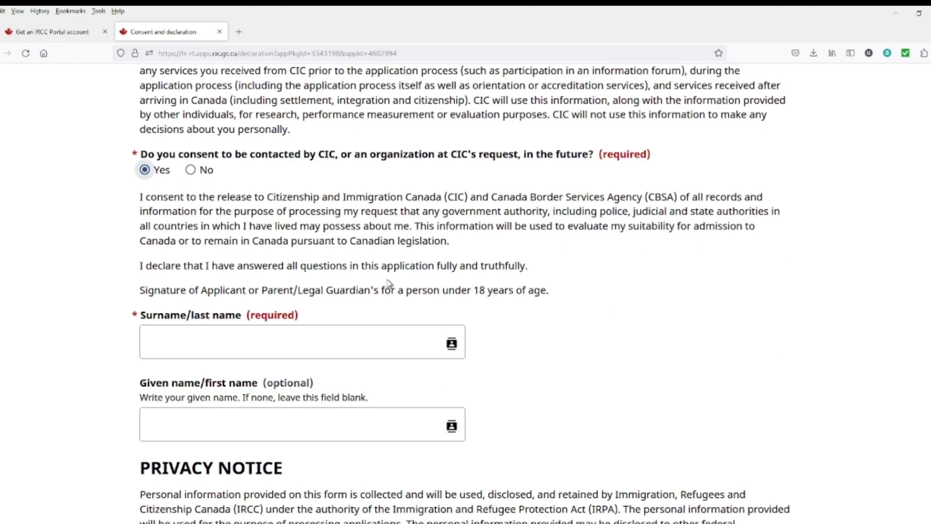
scroll(389, 283, "down", 3)
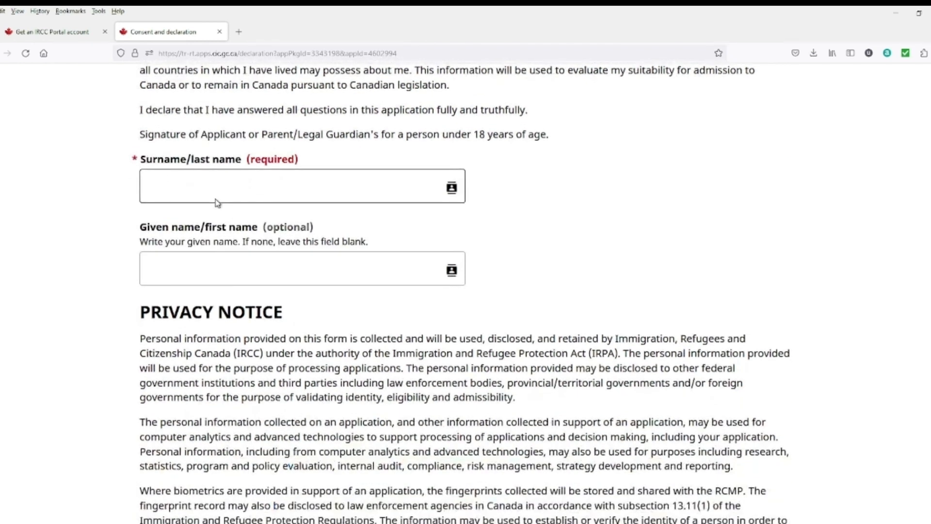
left_click(215, 184)
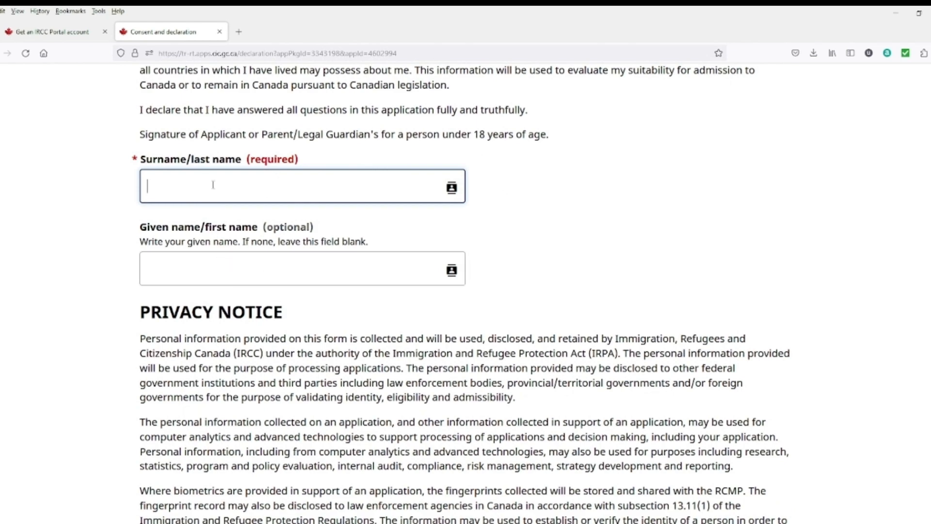
scroll(306, 288, "down", 5)
scroll(307, 288, "up", 1)
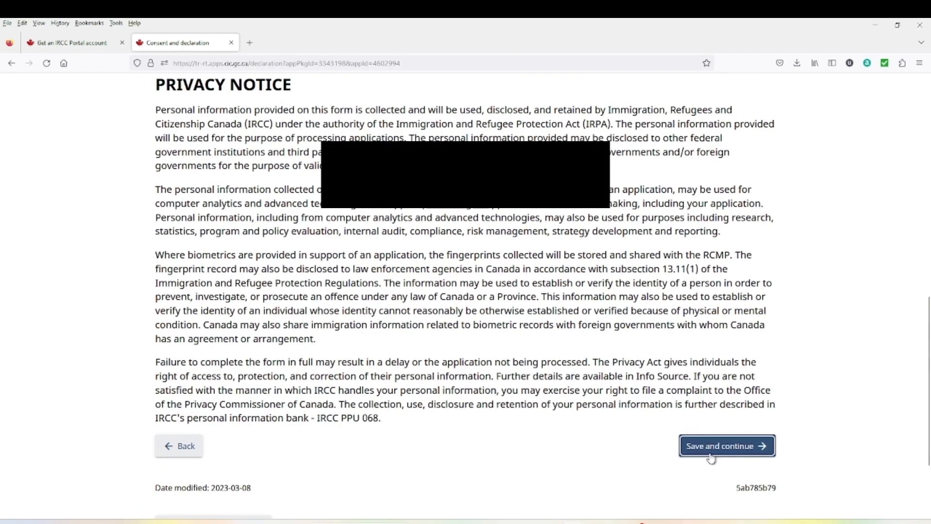
left_click(771, 454)
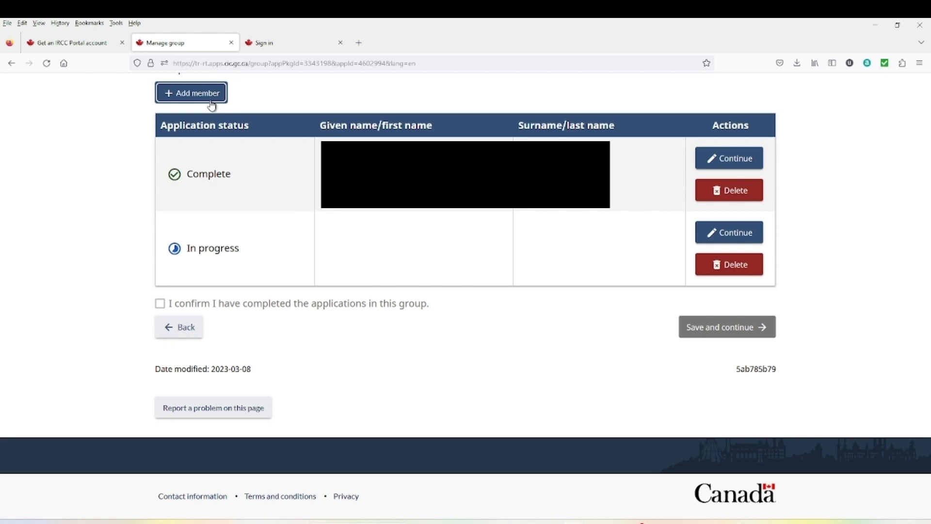
Step: Resume the second member's application as a visitor visa to visit Canada as a tourist, describing planned activities
left_click(726, 240)
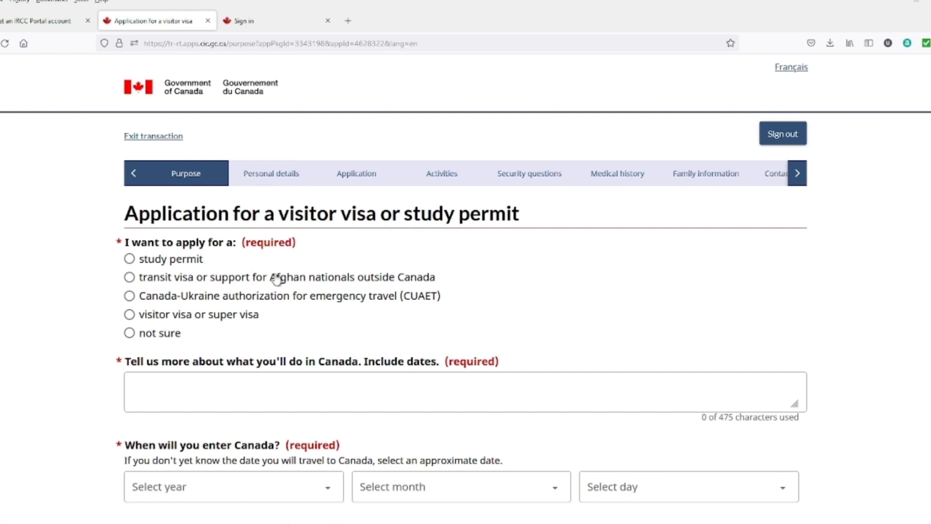
left_click(129, 316)
scroll(131, 315, "down", 3)
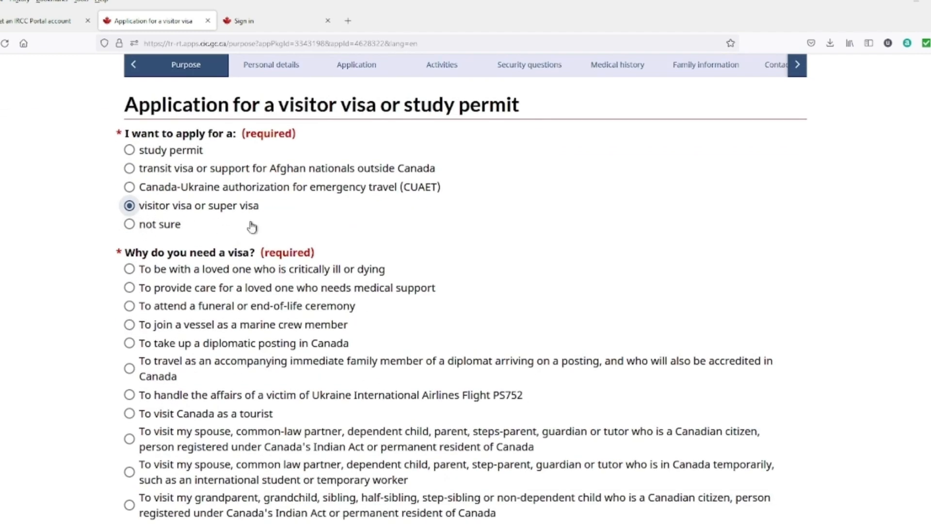
left_click(129, 413)
scroll(136, 417, "down", 4)
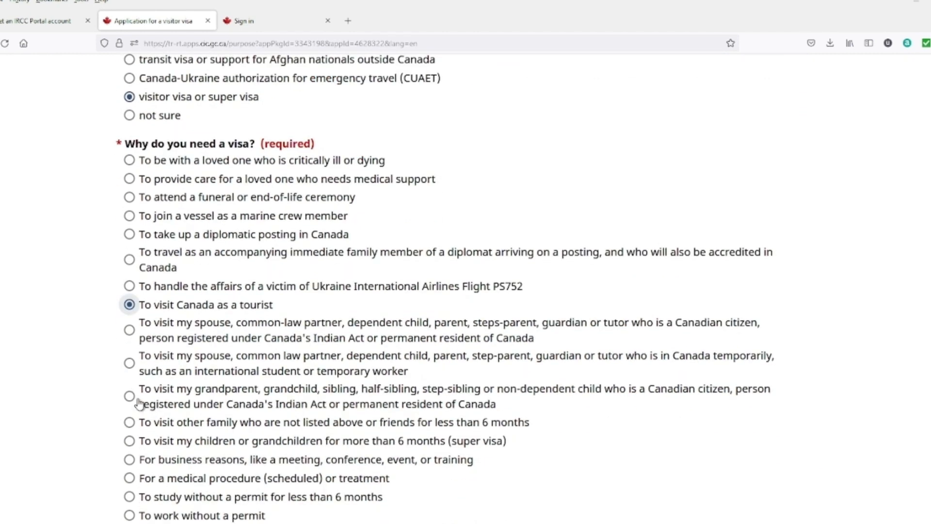
scroll(297, 282, "down", 3)
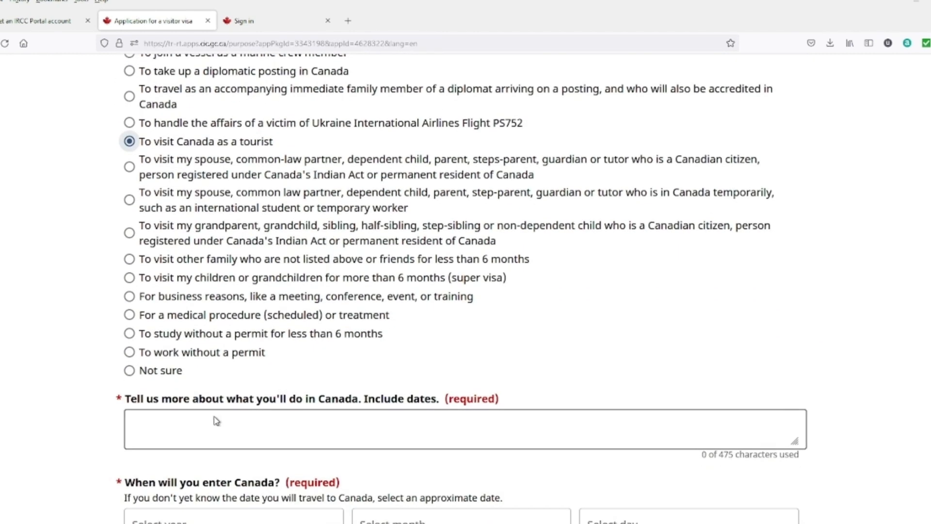
left_click(182, 423)
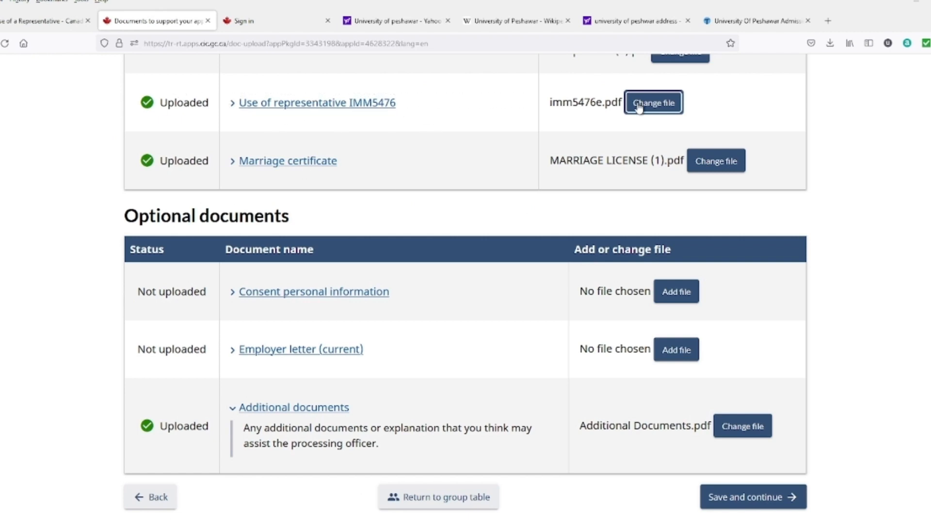
left_click(245, 105)
Step: Save the second member's documents, consent to CIC contact, and sign the declaration with their surname
left_click(739, 498)
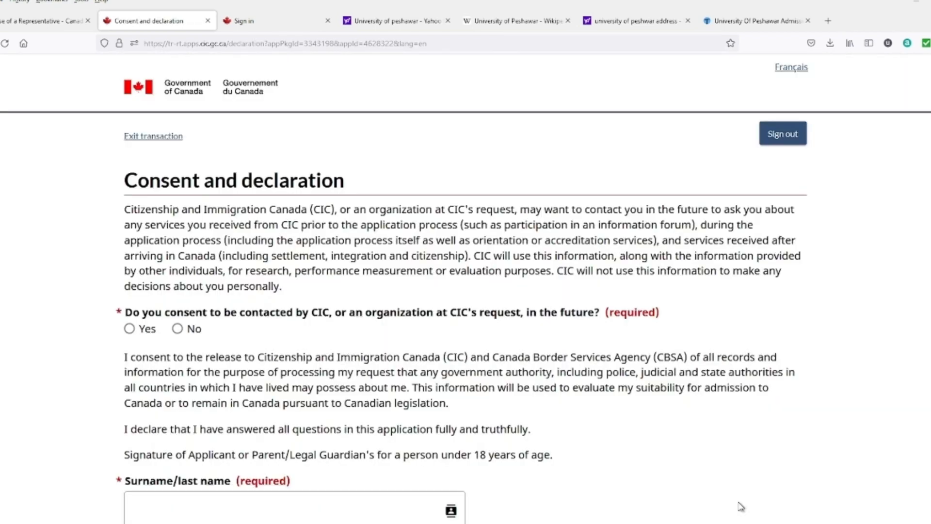
scroll(527, 451, "down", 1)
scroll(526, 451, "down", 2)
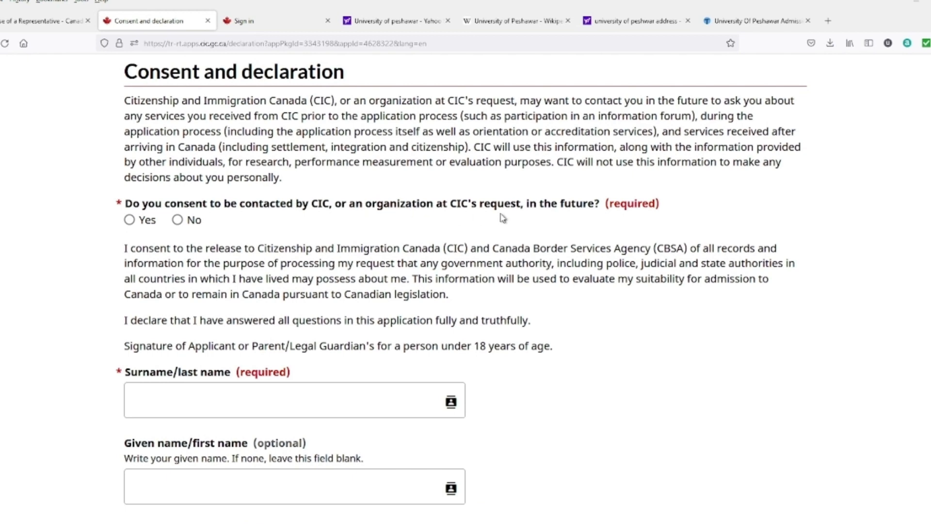
left_click(129, 220)
scroll(398, 339, "down", 3)
left_click(238, 241)
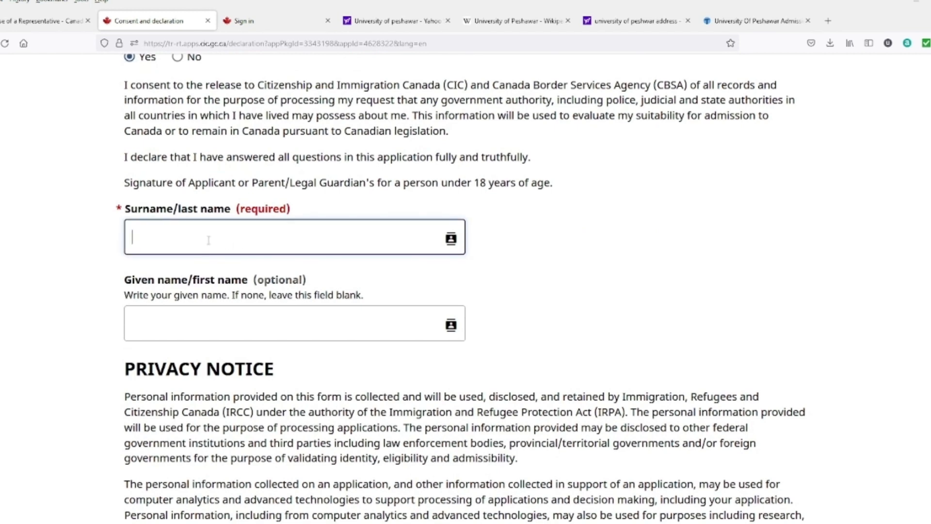
scroll(192, 325, "down", 5)
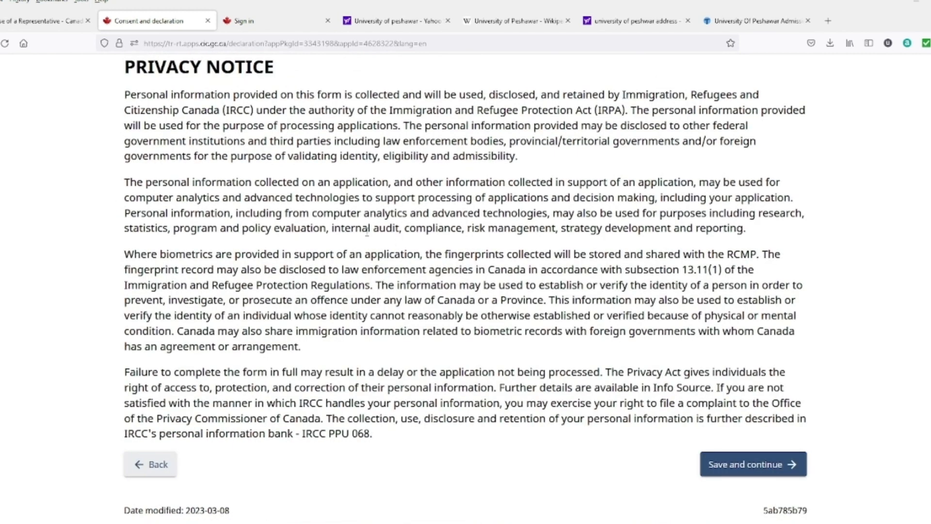
left_click(748, 475)
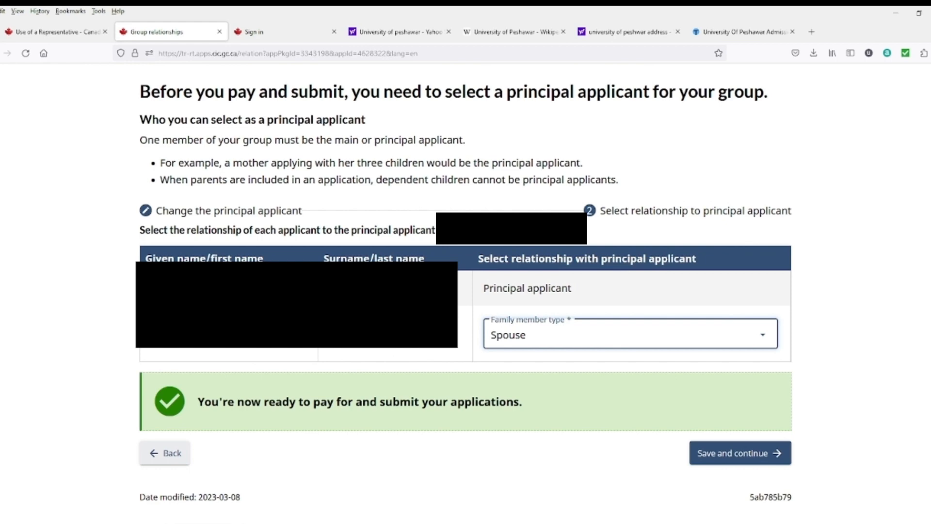
Step: Confirm the group relationships and accept the CAN$200 fee for two visitor visas
left_click(721, 460)
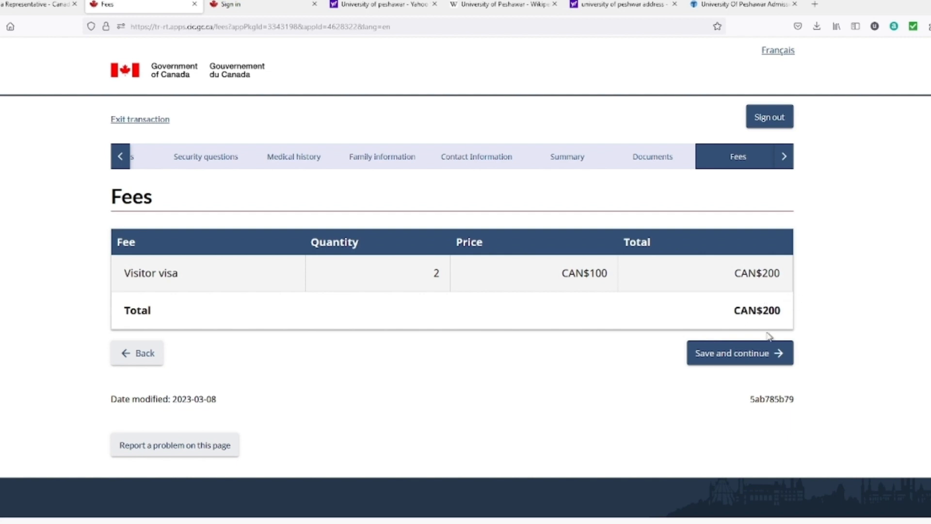
left_click(759, 357)
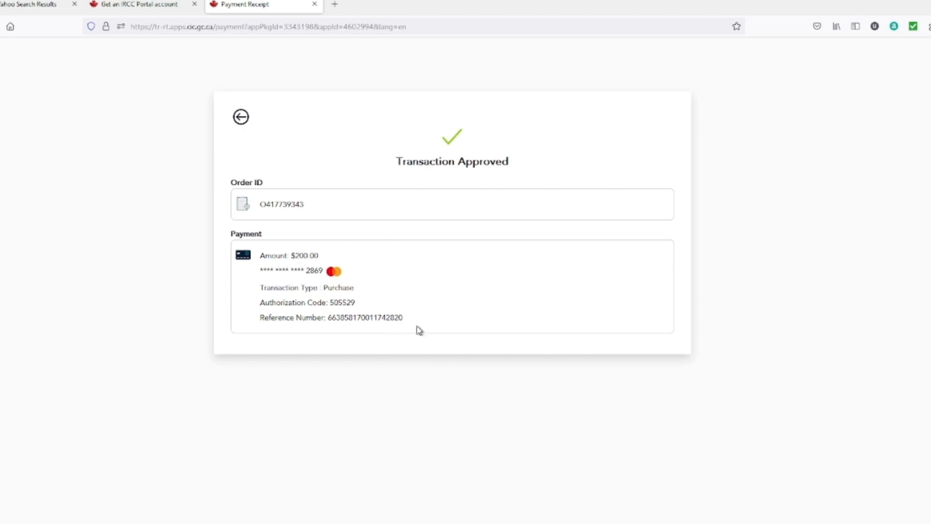
Step: Return from the payment receipt to the status page showing the application received April 10, 2023
left_click(243, 121)
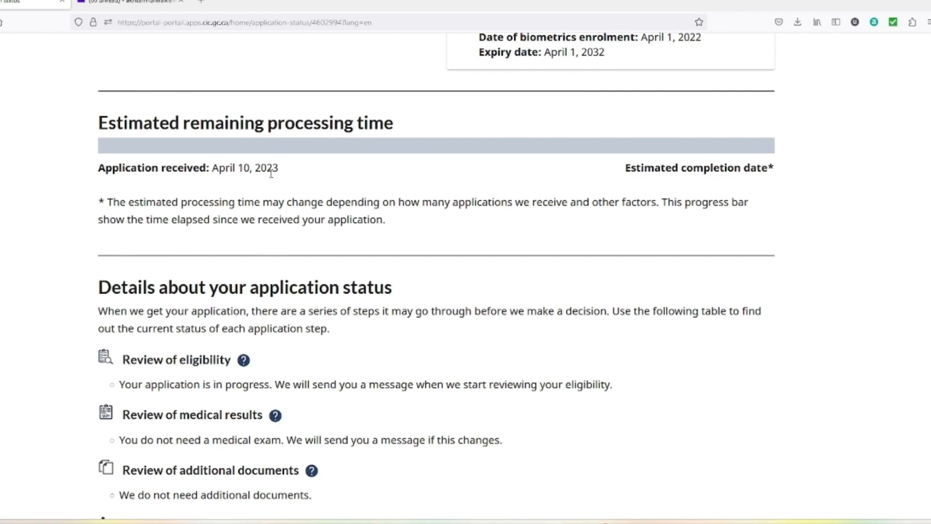
scroll(408, 228, "down", 4)
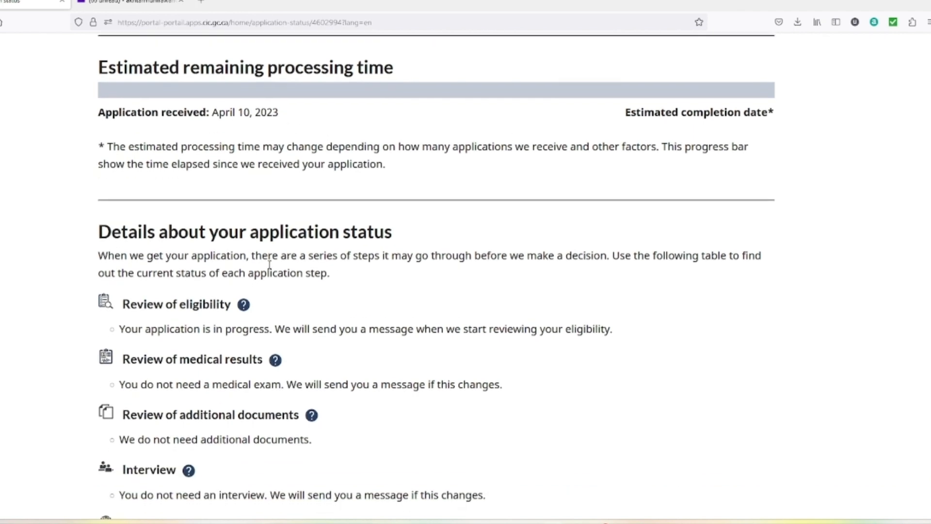
scroll(425, 287, "down", 4)
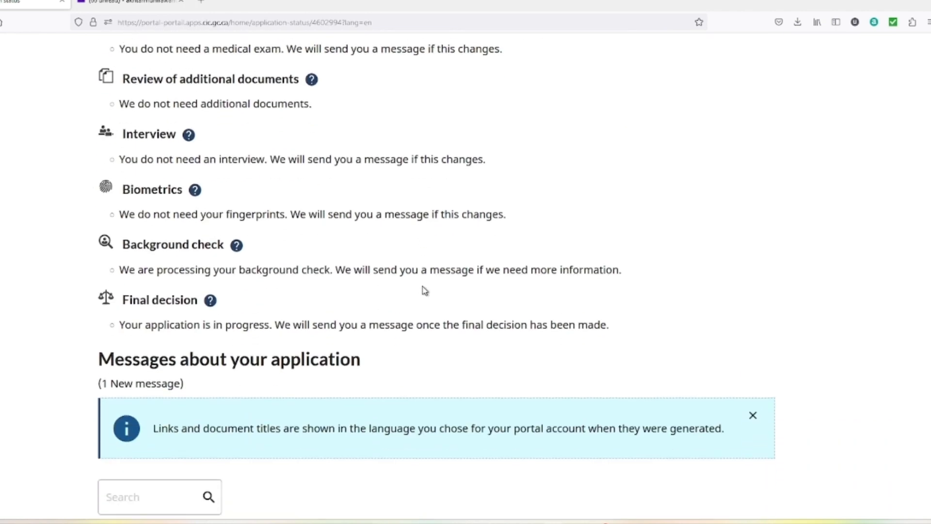
scroll(417, 286, "down", 2)
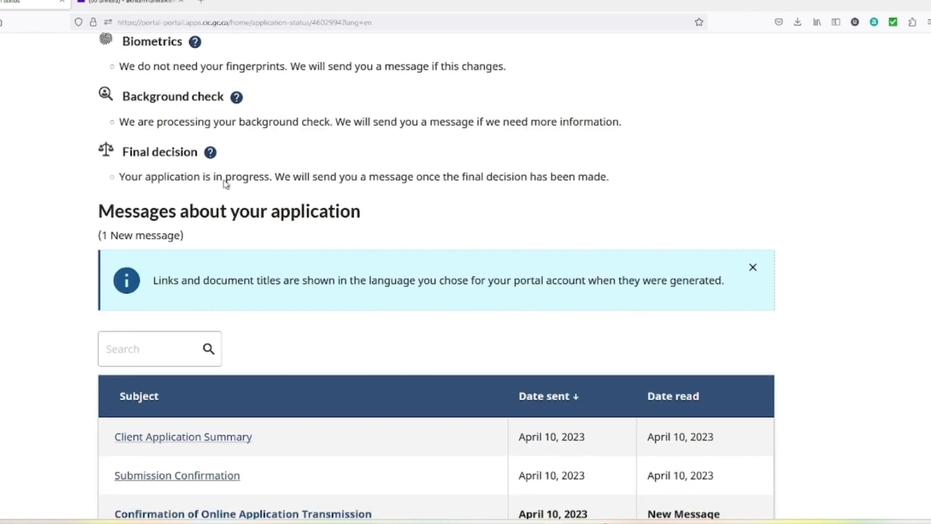
scroll(276, 252, "down", 3)
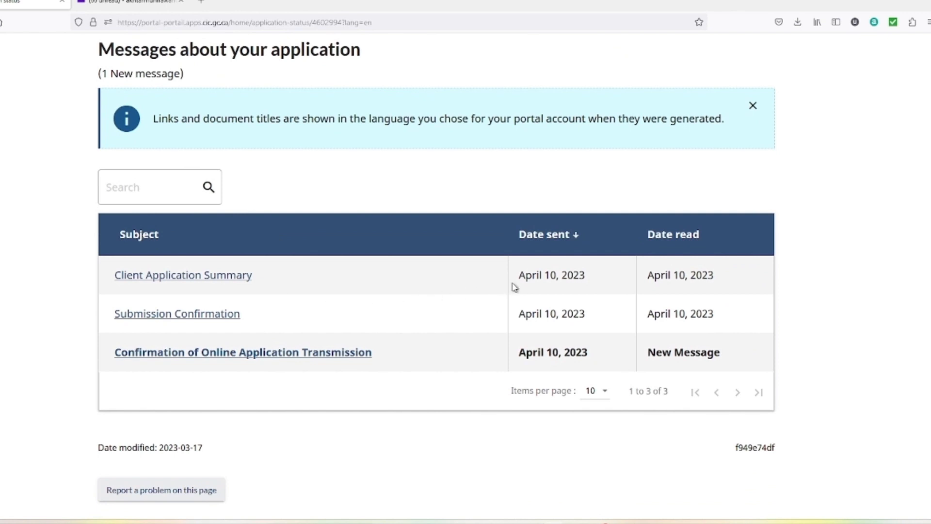